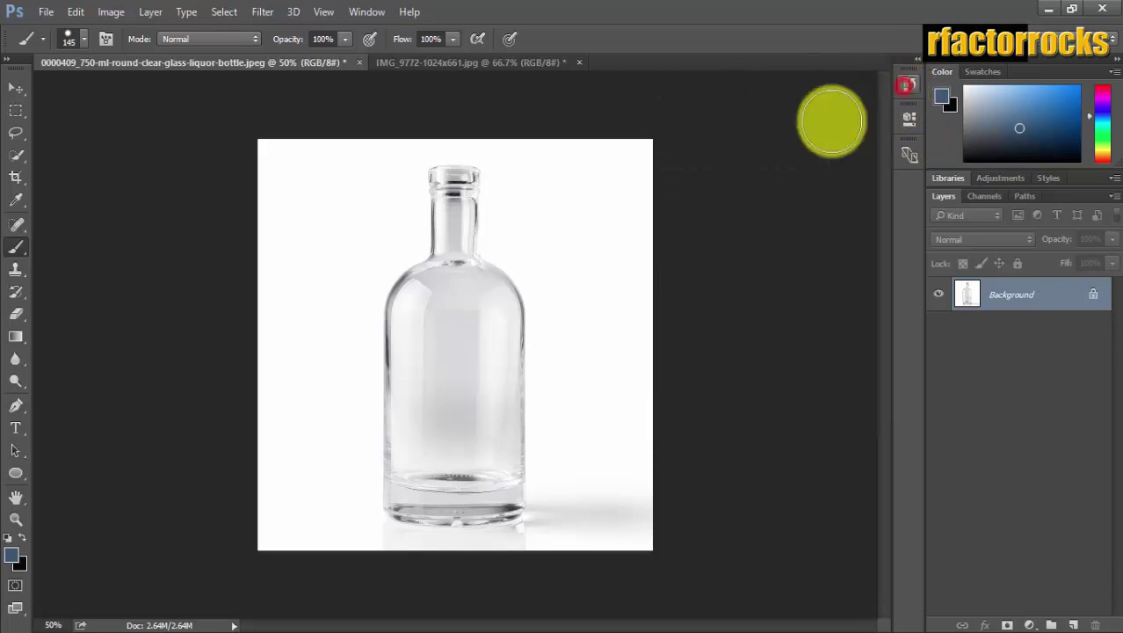
Apply Auto Color, Auto Tone and Auto Contrast to the glass bottle image
left_click(111, 12)
left_click(137, 109)
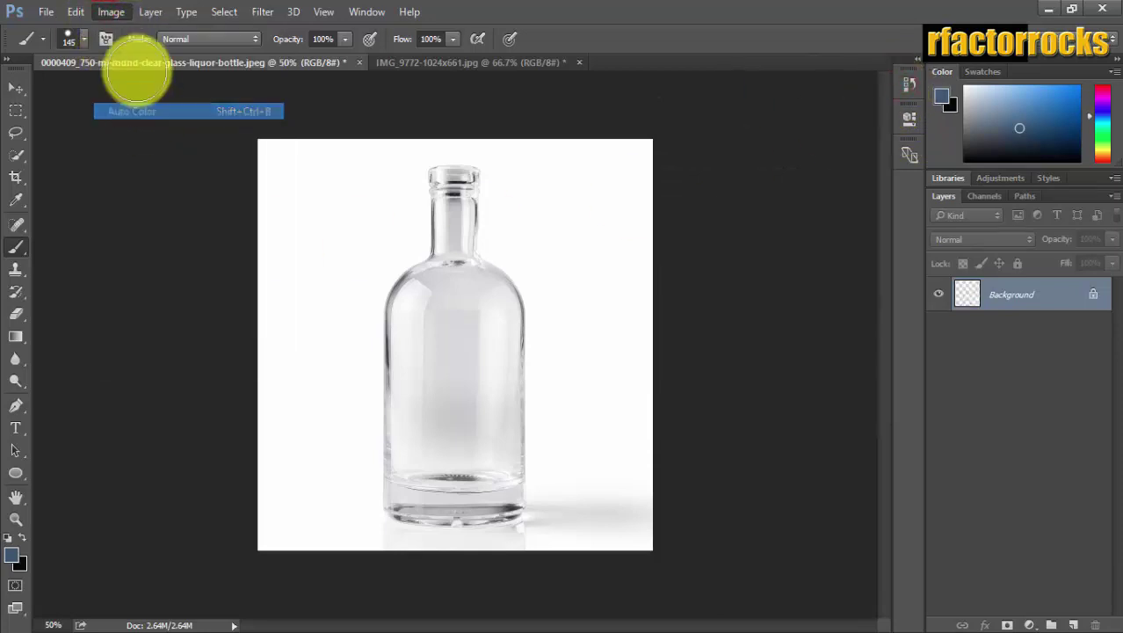
left_click(114, 13)
left_click(136, 83)
left_click(112, 13)
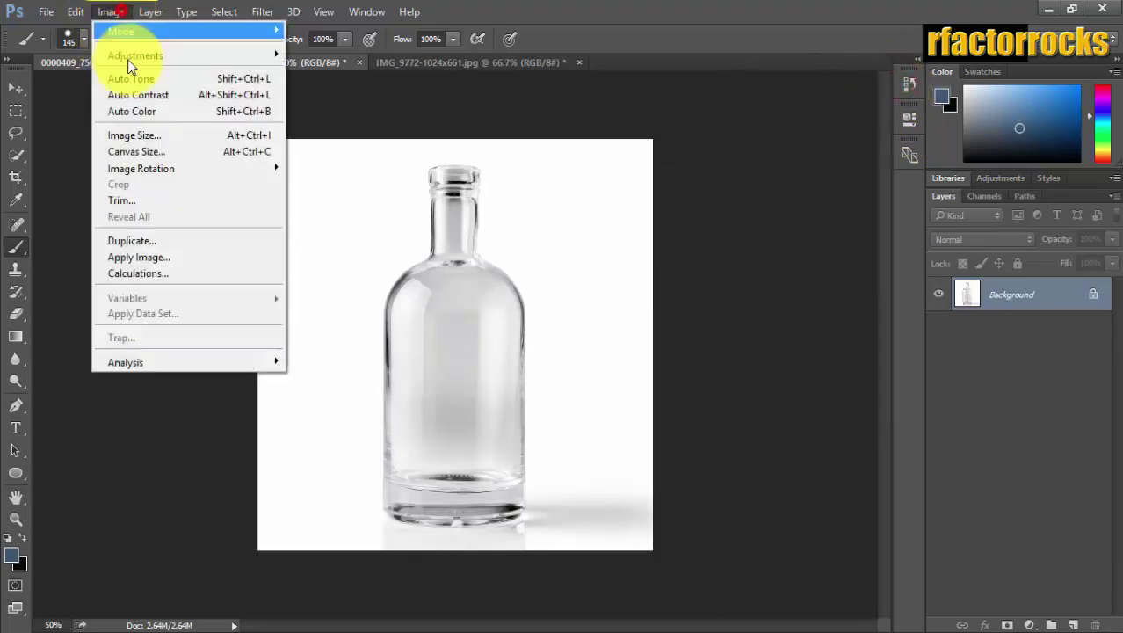
left_click(136, 93)
Rotate the bottle image 90° counterclockwise so the neck points left
left_click(119, 12)
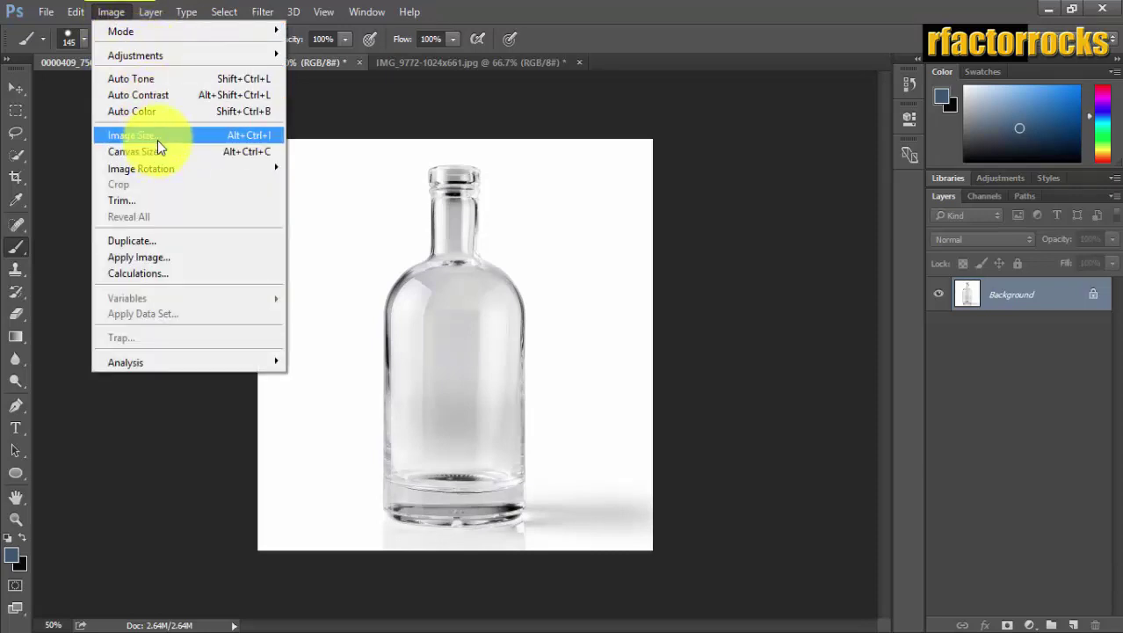
mouse_move(172, 167)
left_click(326, 194)
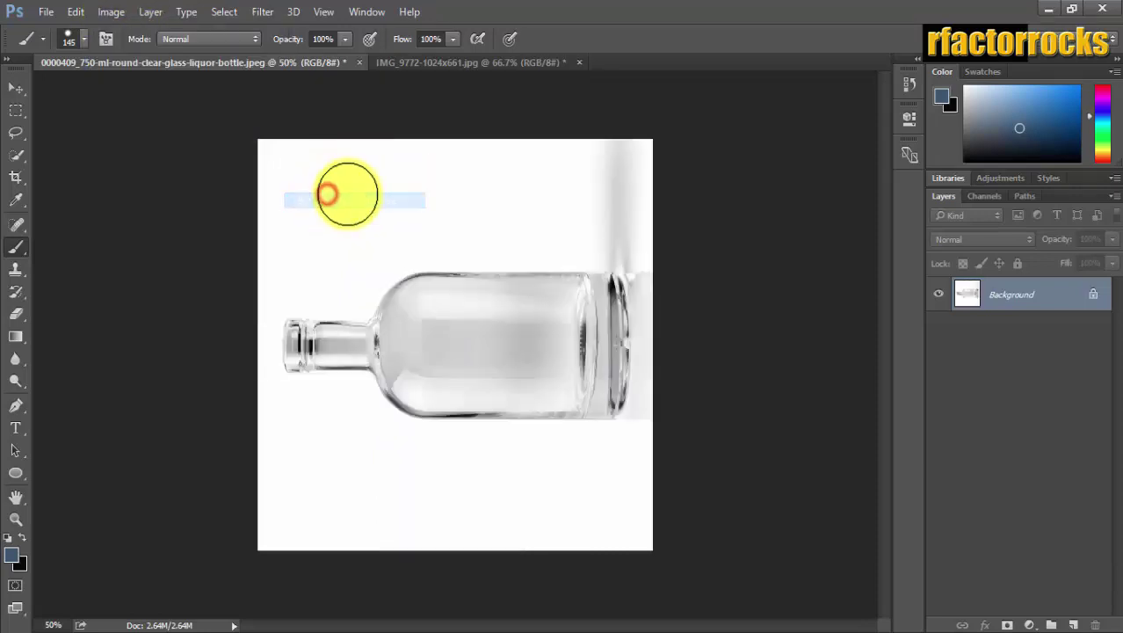
Try to double the canvas width using the black background color as the extension color, and undo it
left_click(114, 12)
left_click(138, 153)
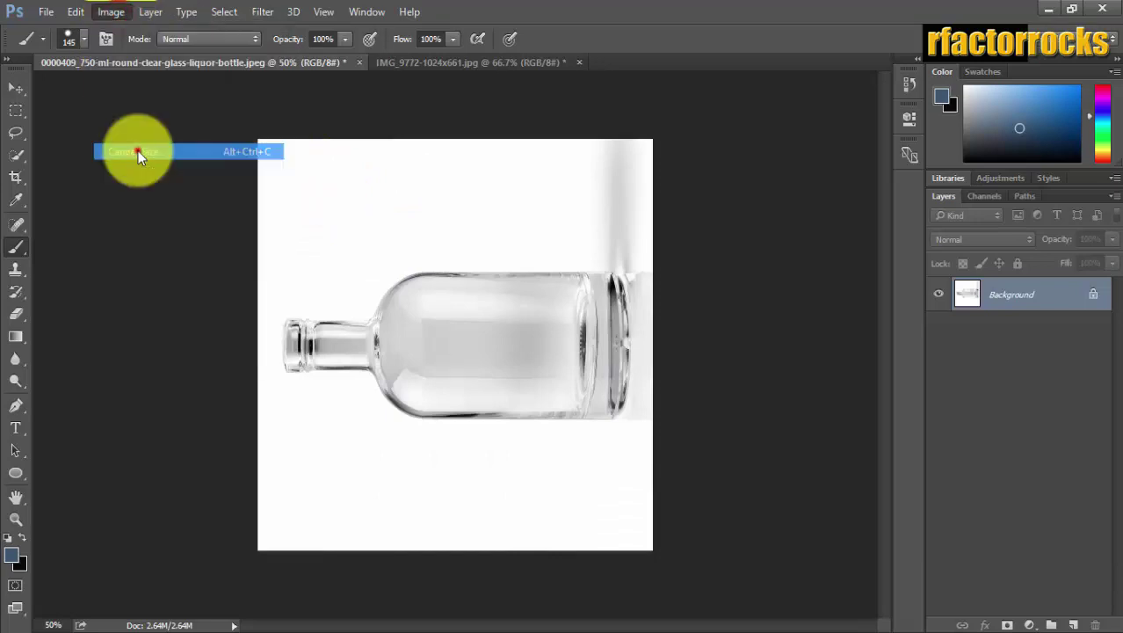
left_click(523, 226)
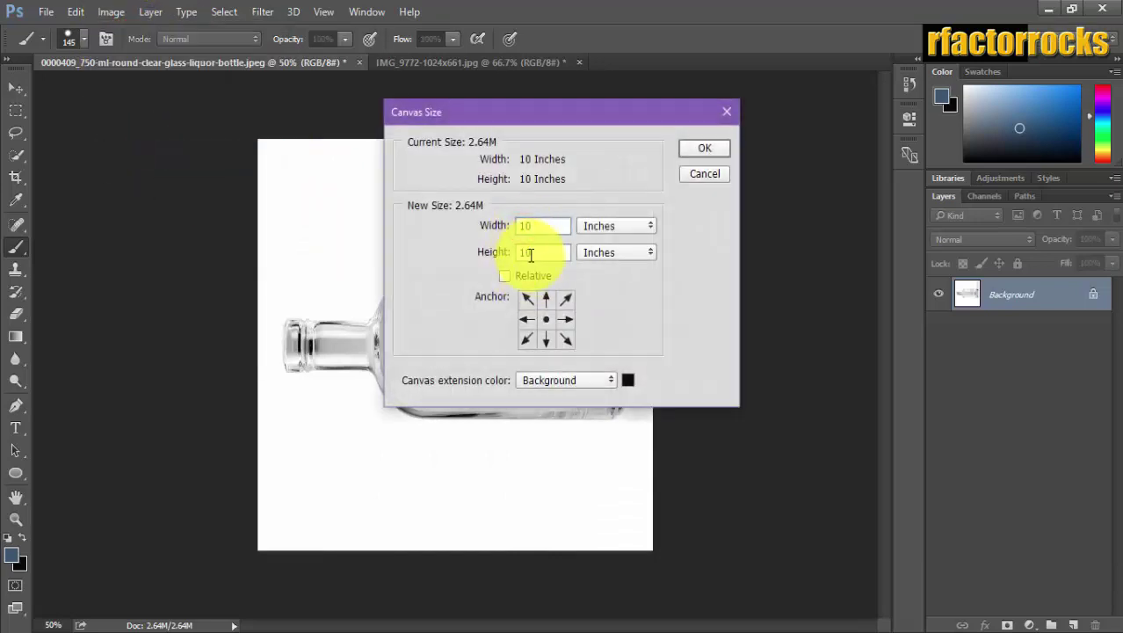
key("Return")
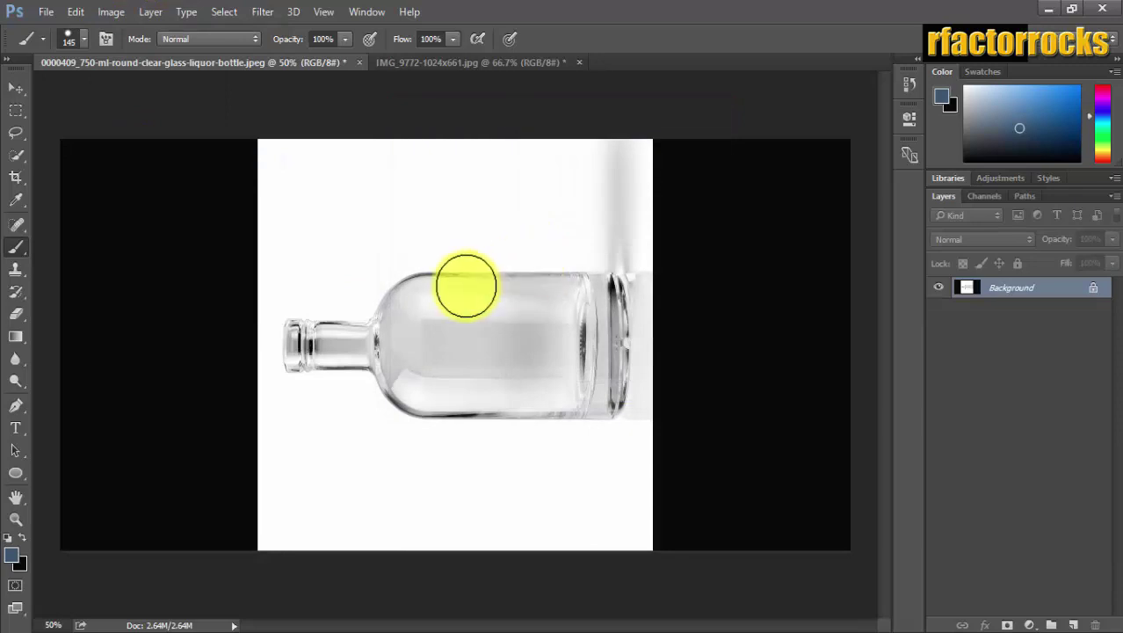
key("ctrl+z")
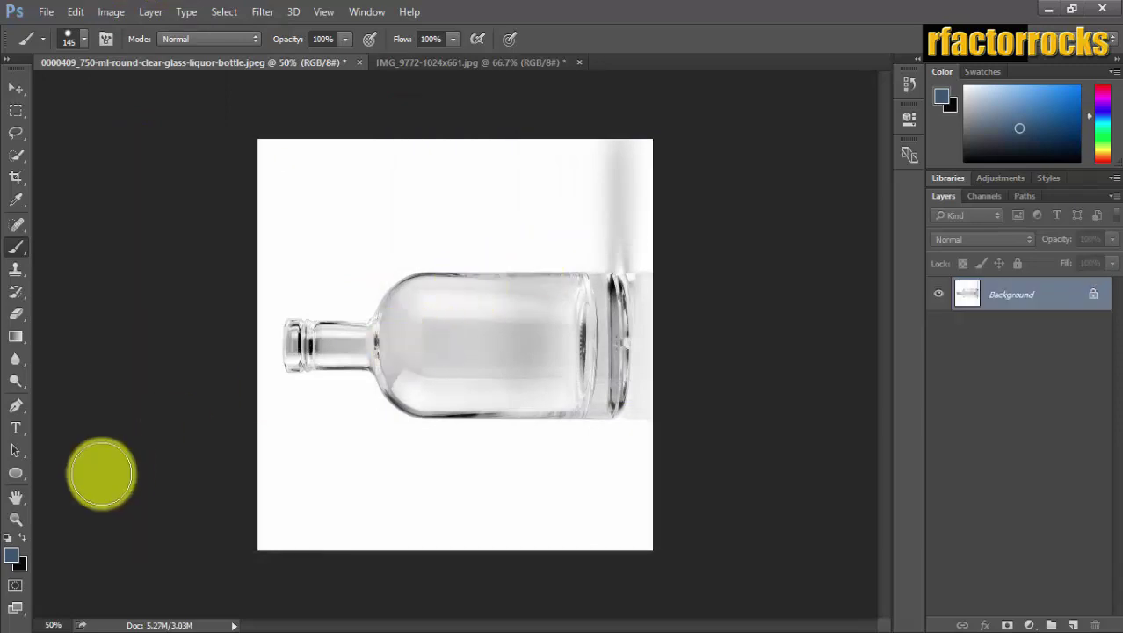
Set the background color to pure white (ffffff)
left_click(25, 560)
left_click(351, 144)
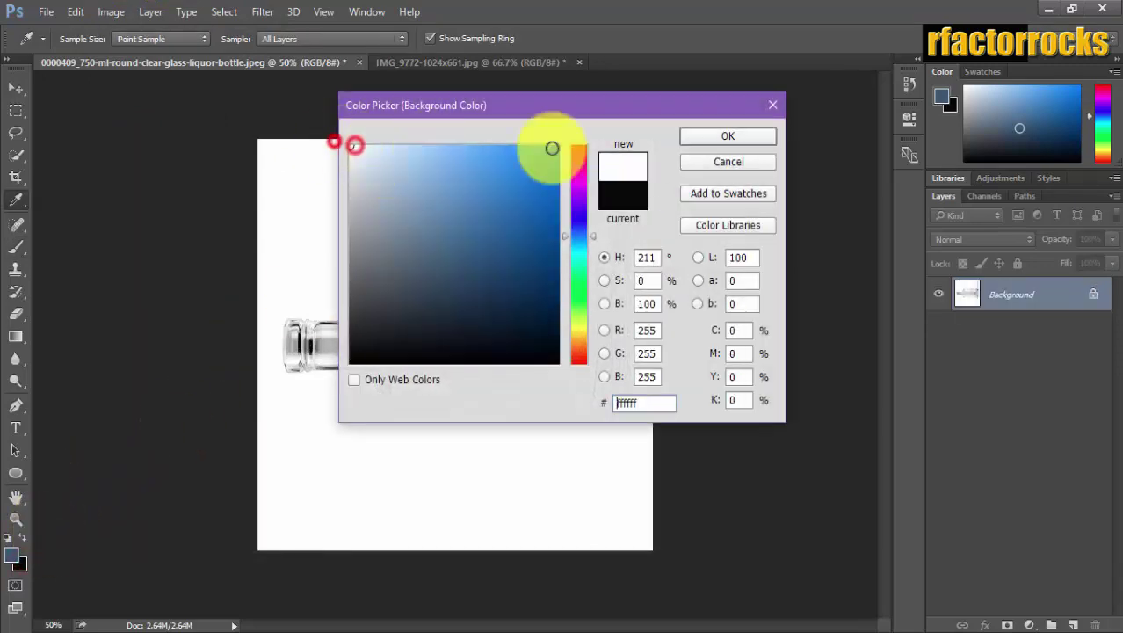
left_click(690, 136)
Double the canvas width with the white background color, extending it equally on both sides of the bottle
left_click(117, 15)
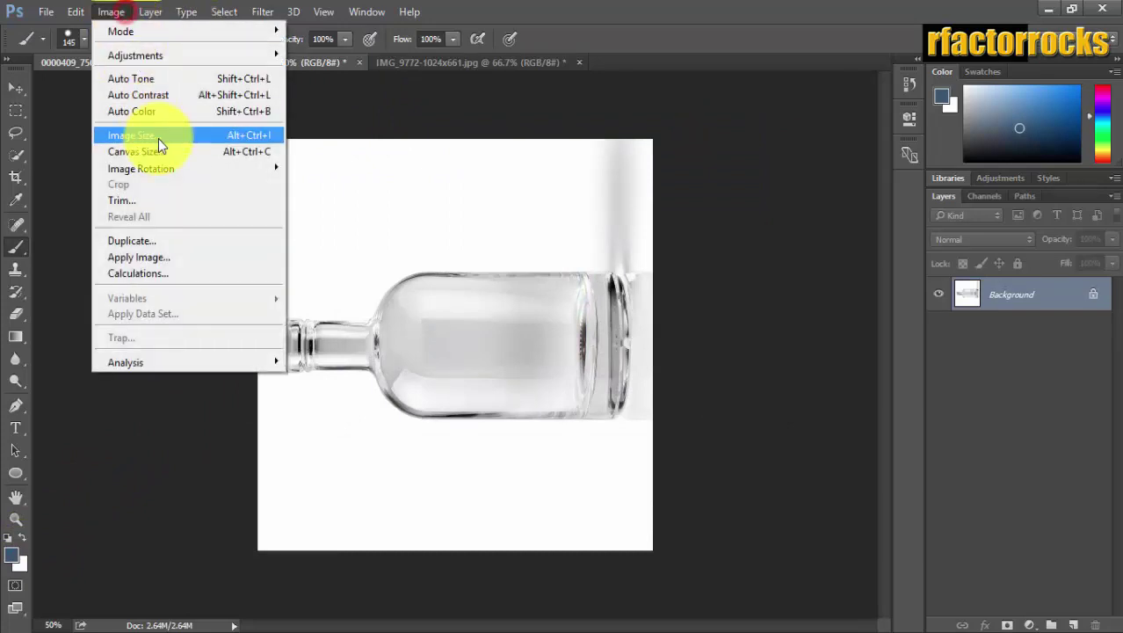
left_click(160, 151)
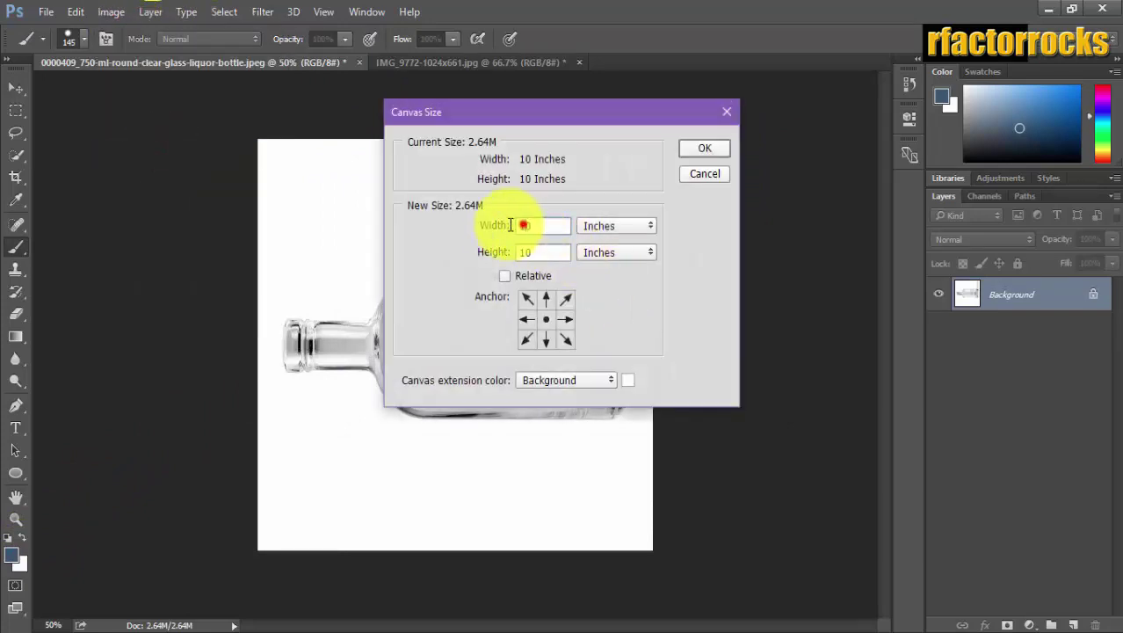
key("Return")
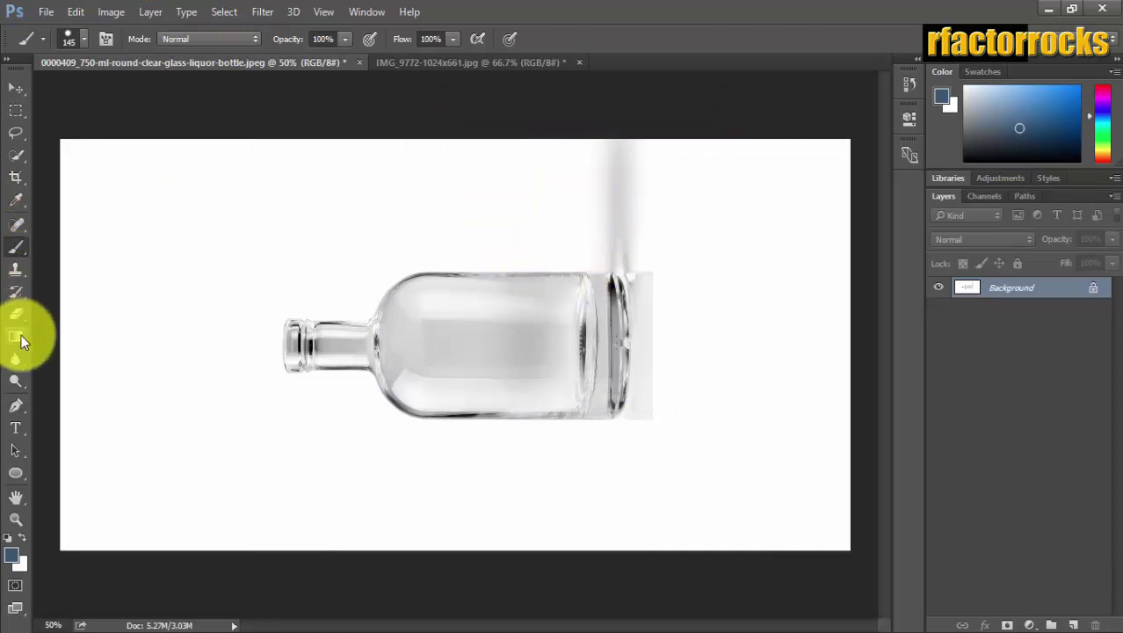
mouse_move(581, 215)
left_mouse_down()
mouse_move(637, 204)
mouse_move(634, 213)
left_mouse_up()
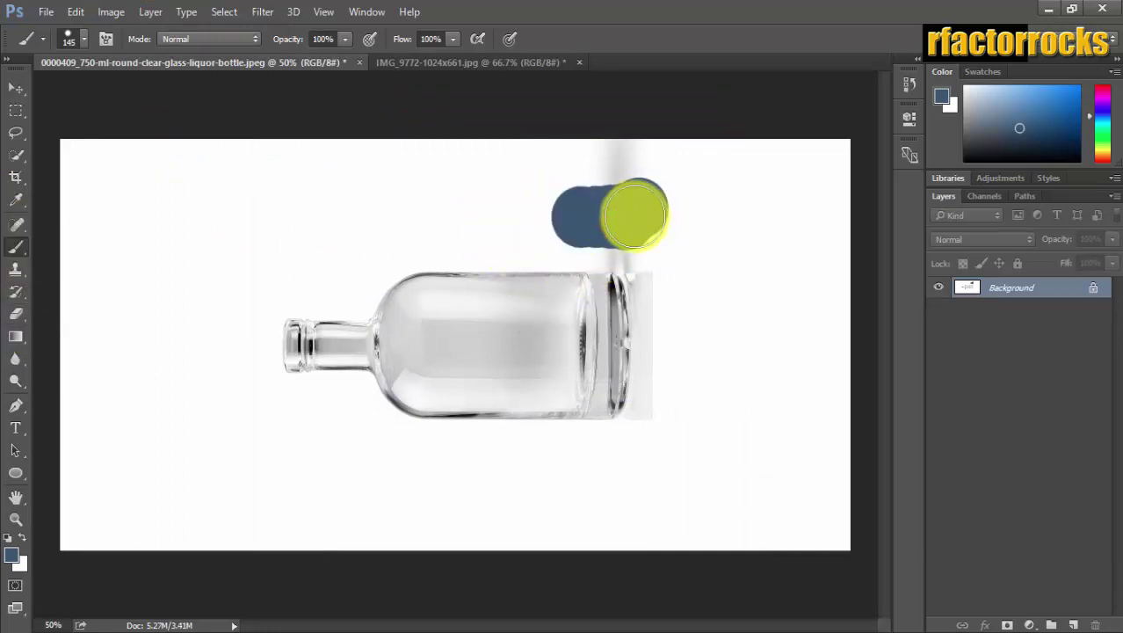
key("ctrl+z")
left_click(12, 552)
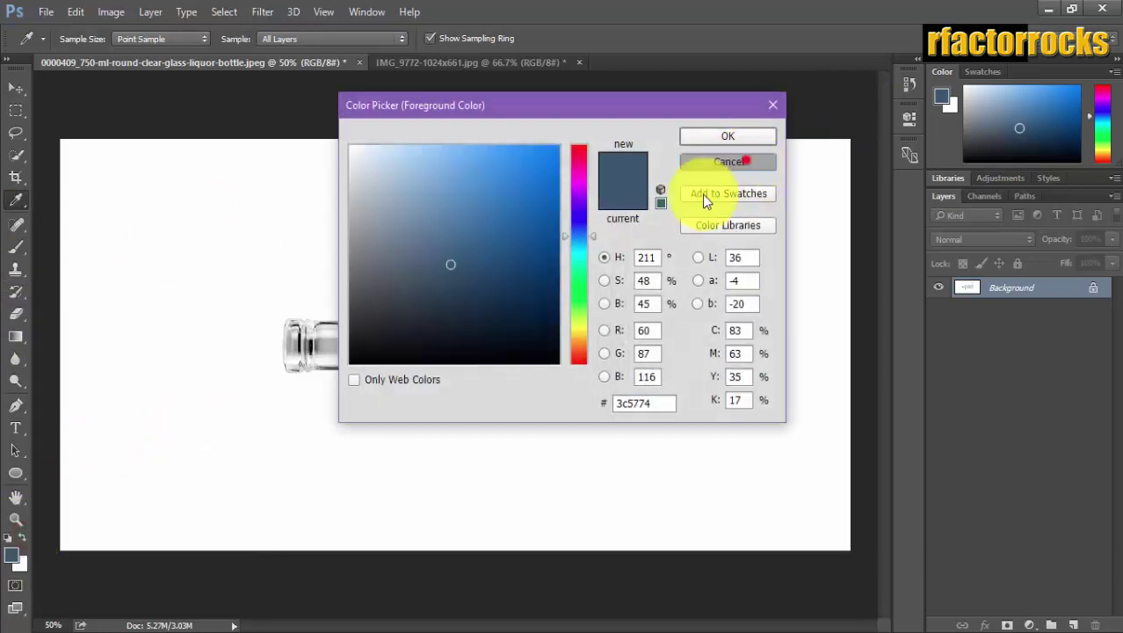
left_click(728, 162)
Swap to white as the foreground color and paint over the gray shadow and reflection around the bottle's base
left_click(22, 534)
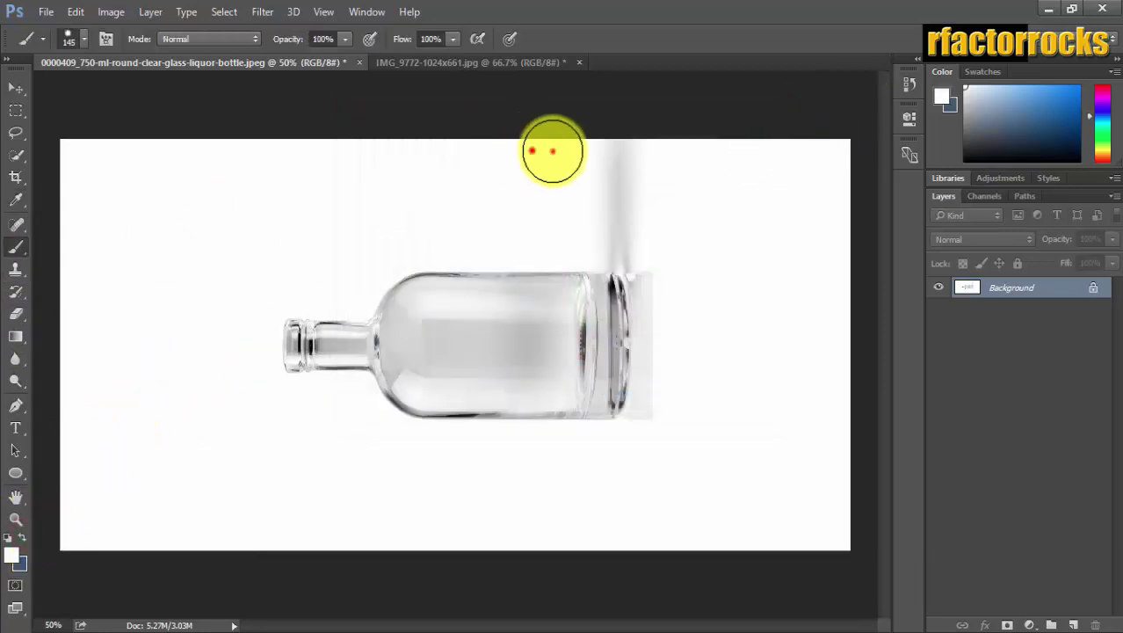
mouse_move(551, 151)
left_mouse_down()
mouse_move(653, 162)
mouse_move(645, 185)
mouse_move(612, 209)
mouse_move(633, 235)
left_mouse_up()
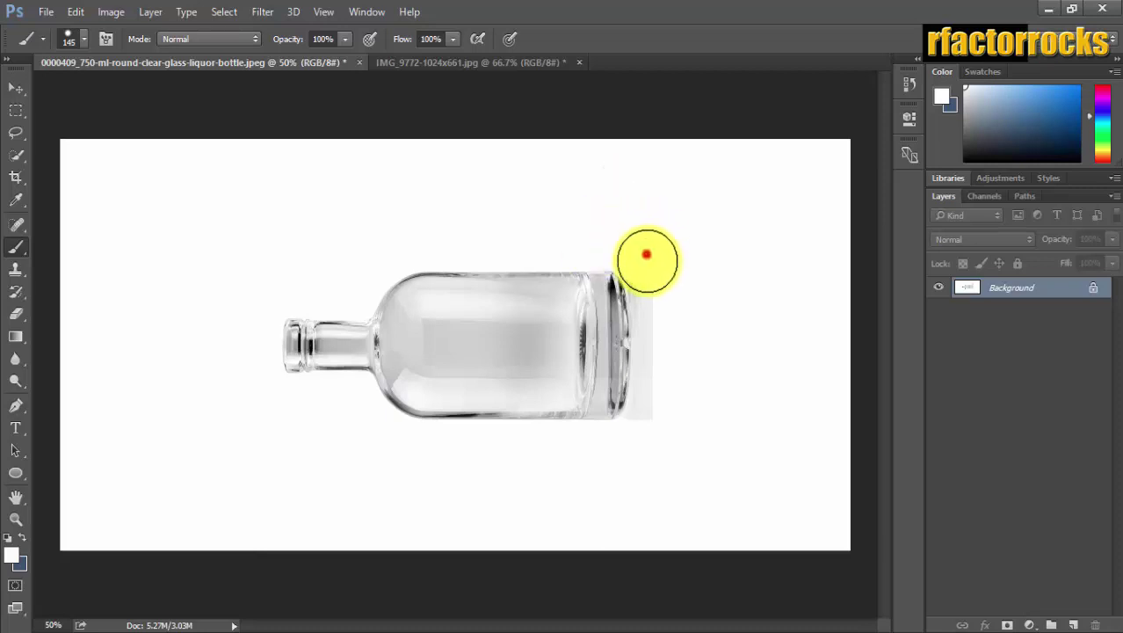
left_click_drag(646, 254, 657, 318)
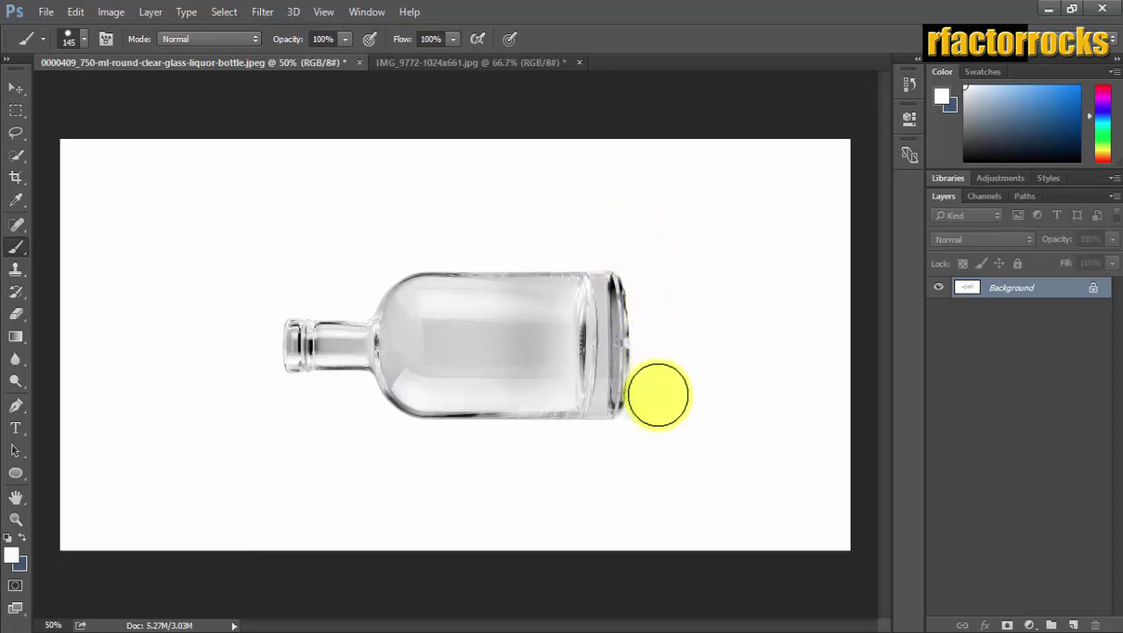
left_click_drag(651, 431, 657, 458)
left_click_drag(678, 232, 671, 225)
left_click_drag(221, 162, 343, 158)
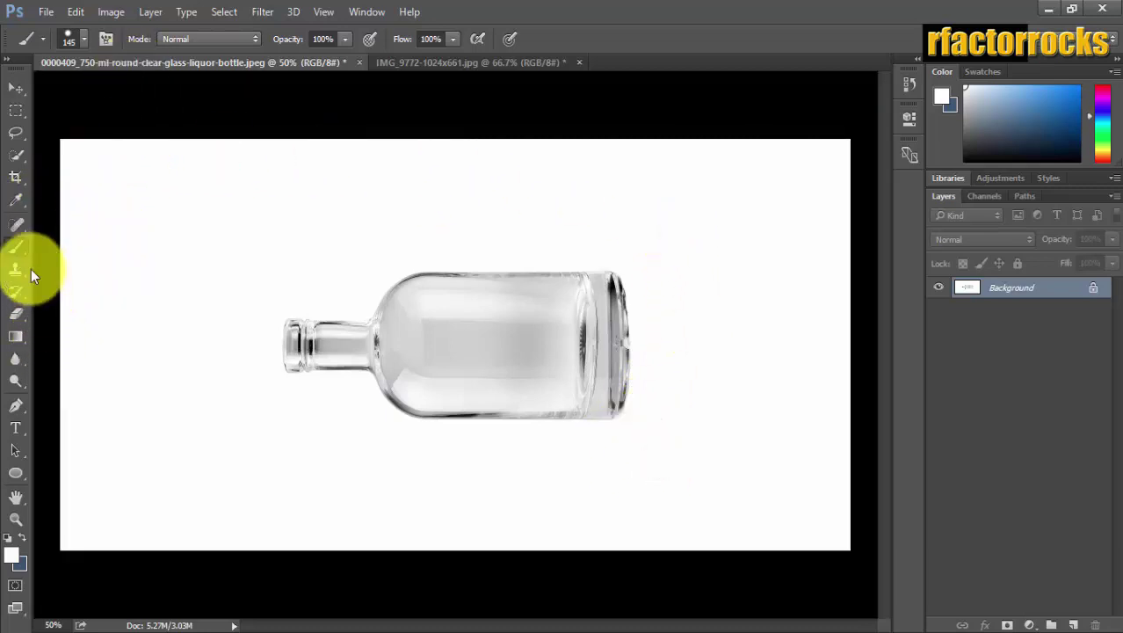
Create an ellipse shape 800 px wide and 70 px high
left_click(17, 472)
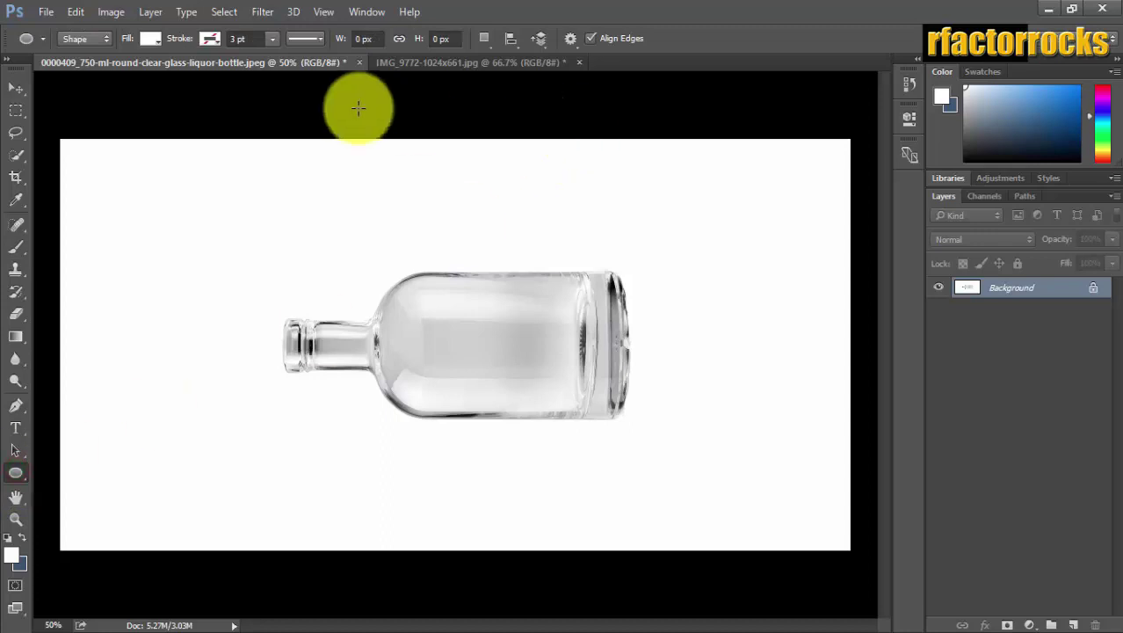
left_click(909, 156)
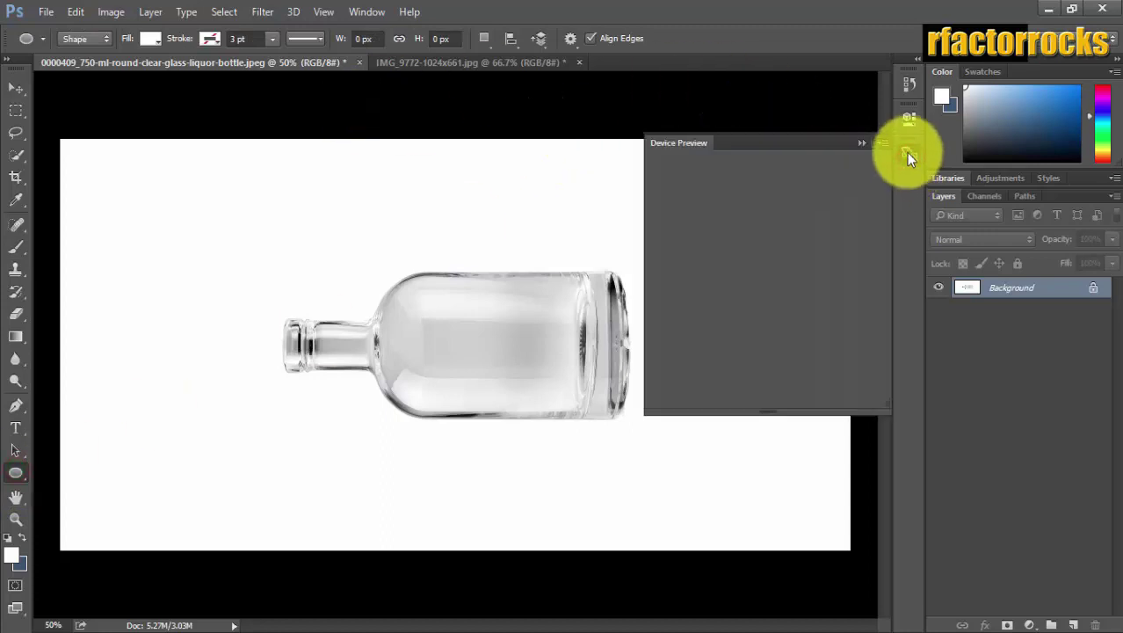
left_click(655, 226)
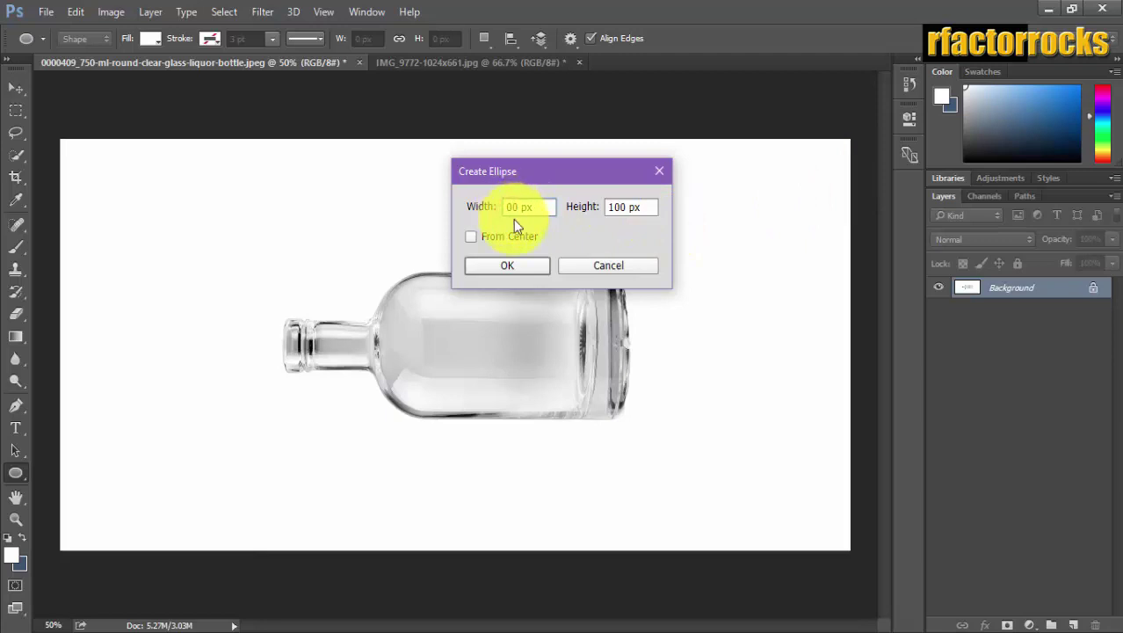
type("8")
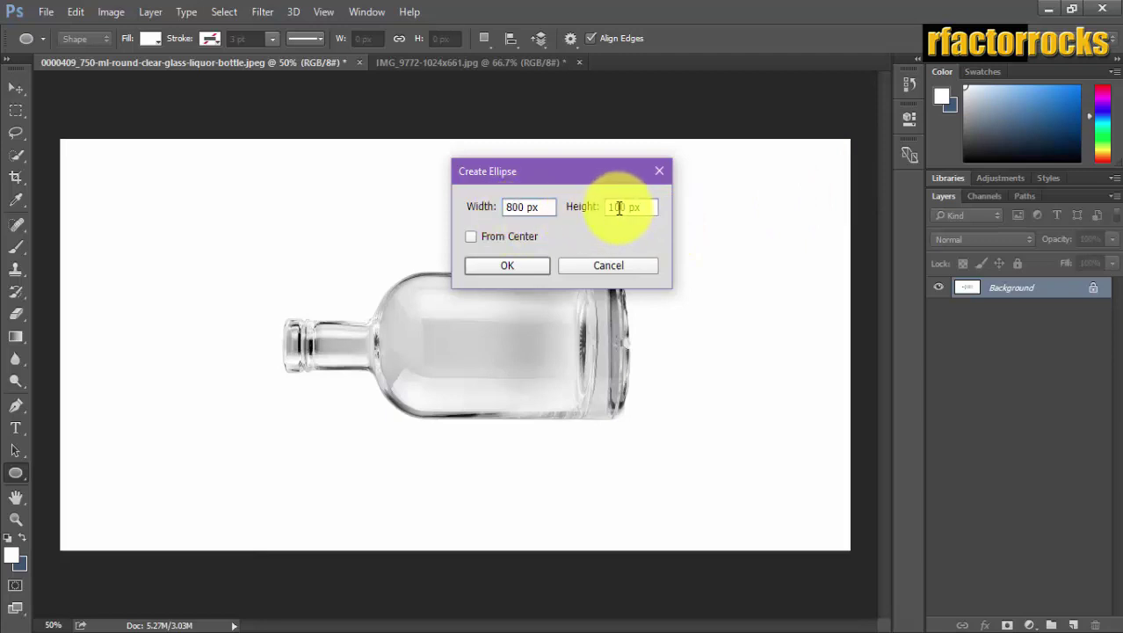
left_click(610, 206)
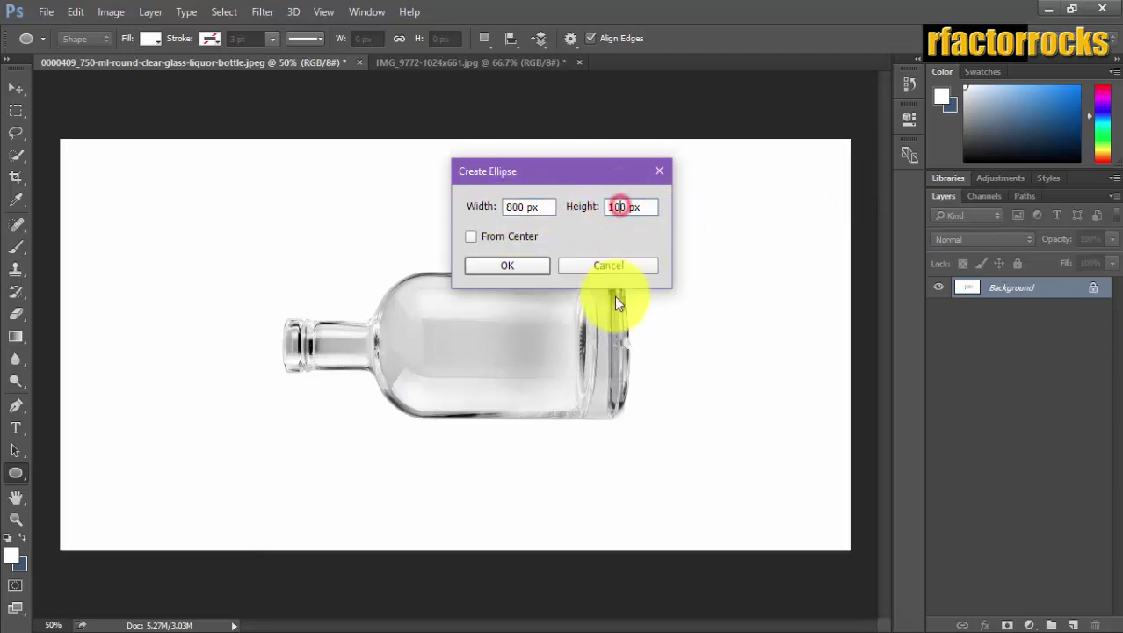
key("BackSpace")
type("7")
key("Return")
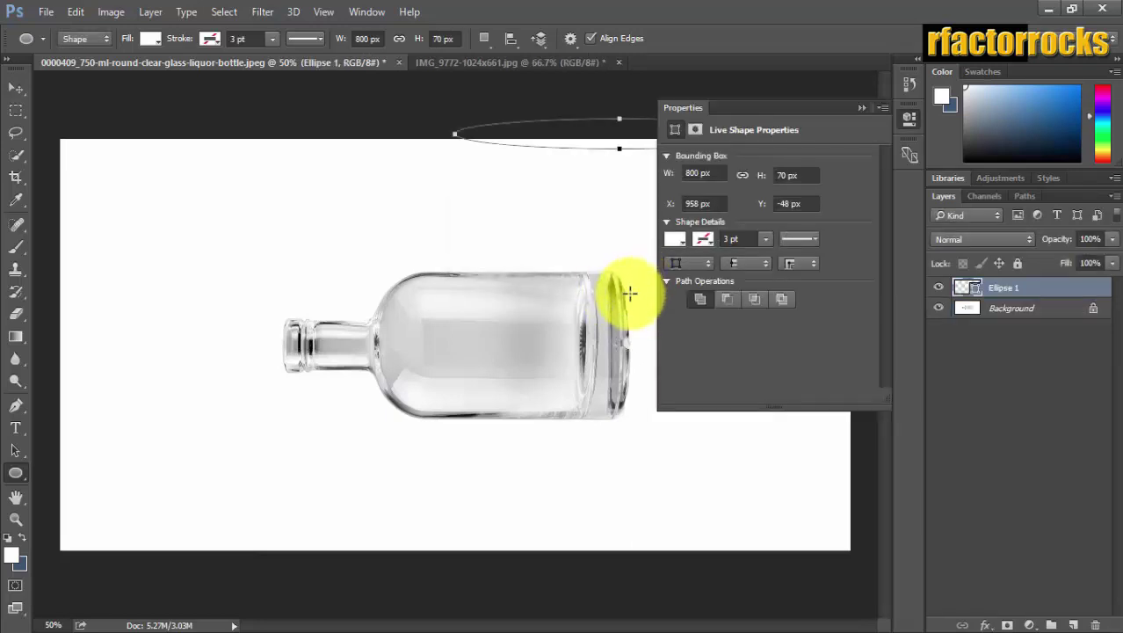
Move the ellipse just beneath the bottle, to about X 678 px and Y 681 px
left_click(15, 89)
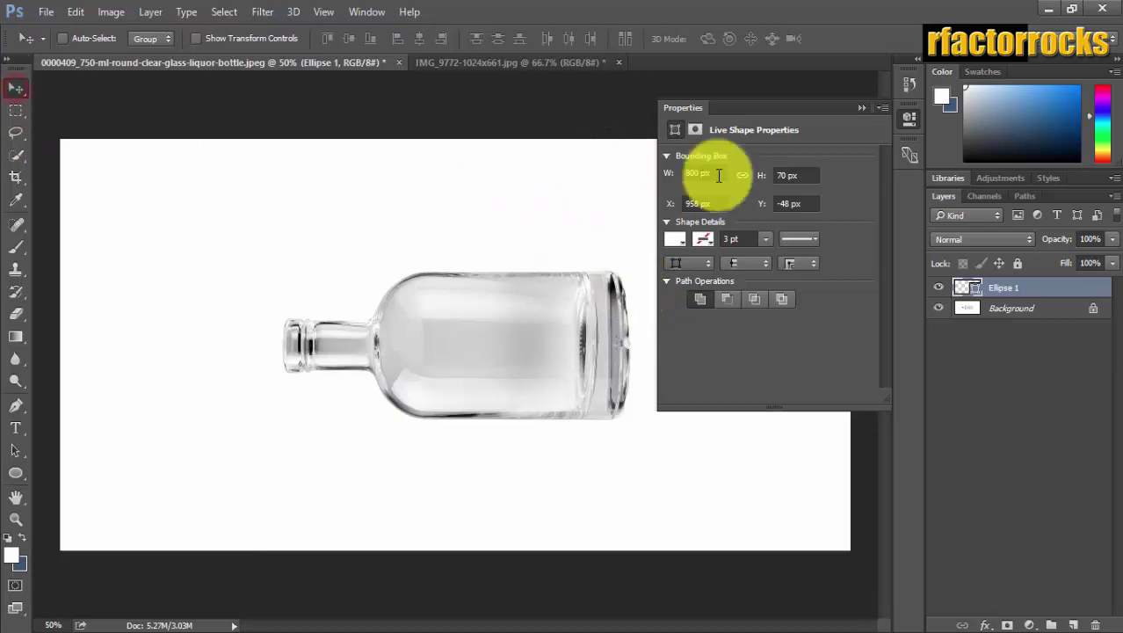
left_click(572, 93)
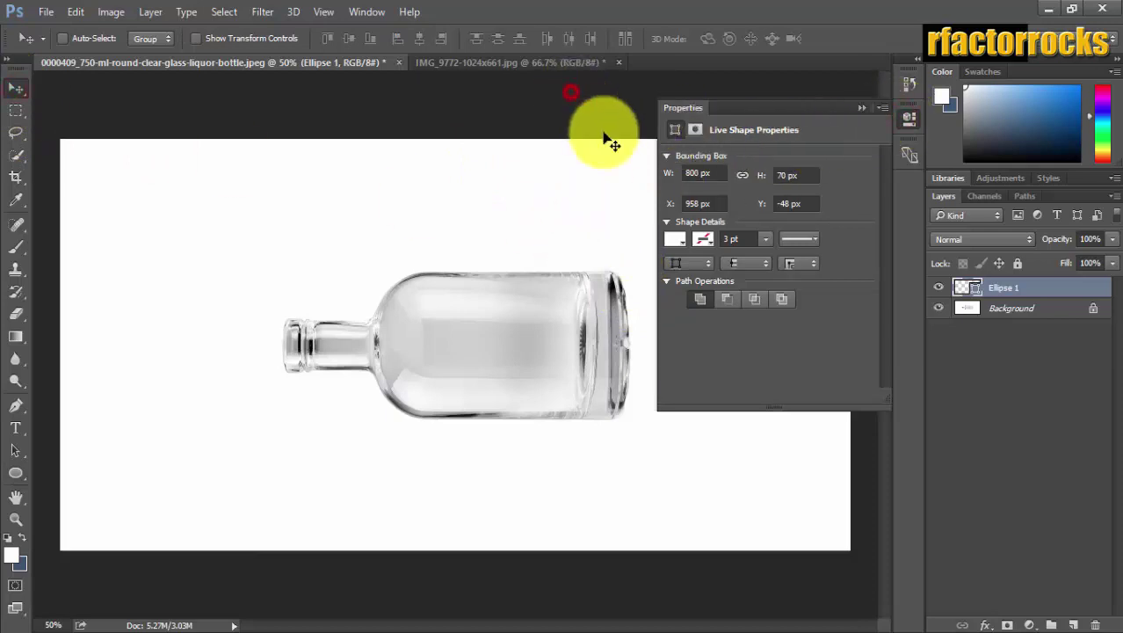
left_click(410, 205)
left_click_drag(365, 264, 251, 548)
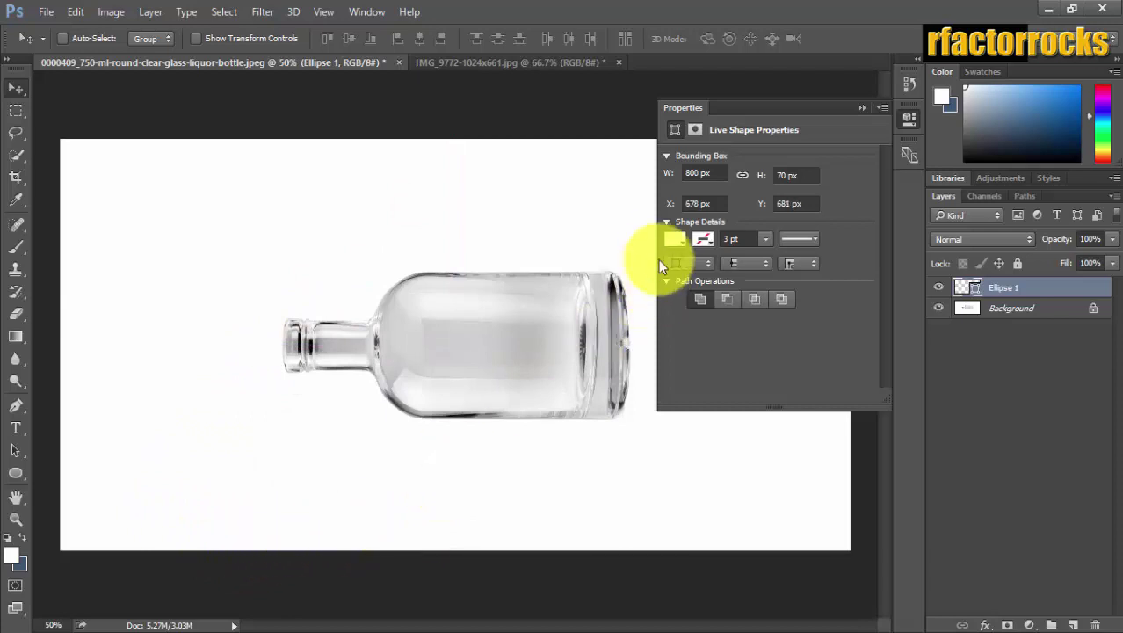
Fill the ellipse with black and close its shape properties
left_click(681, 238)
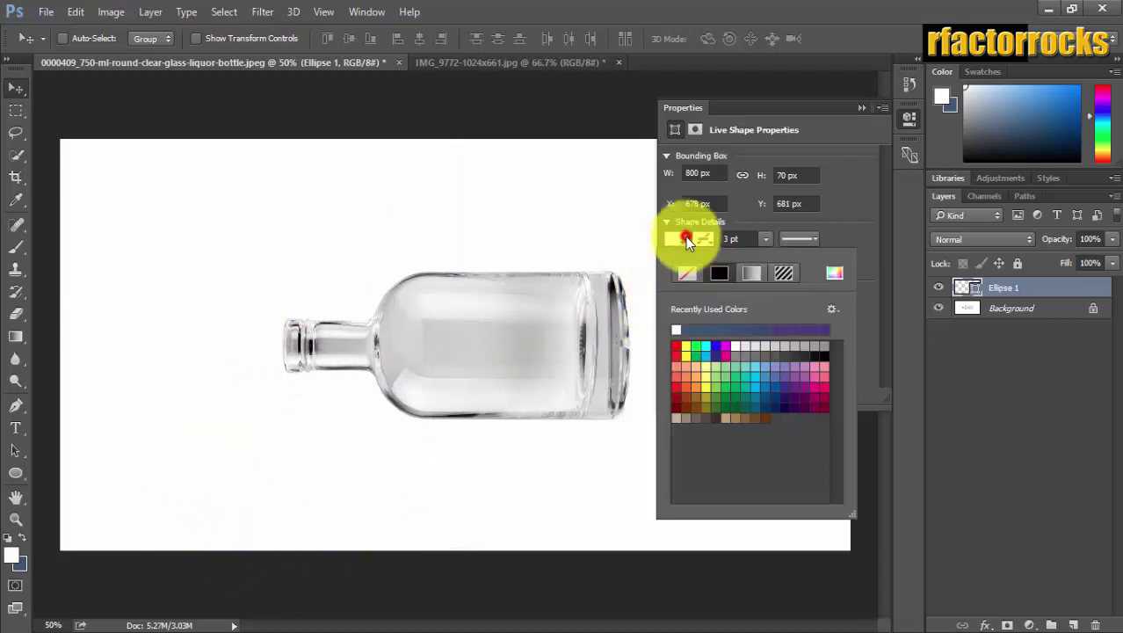
left_click(823, 356)
left_click(906, 123)
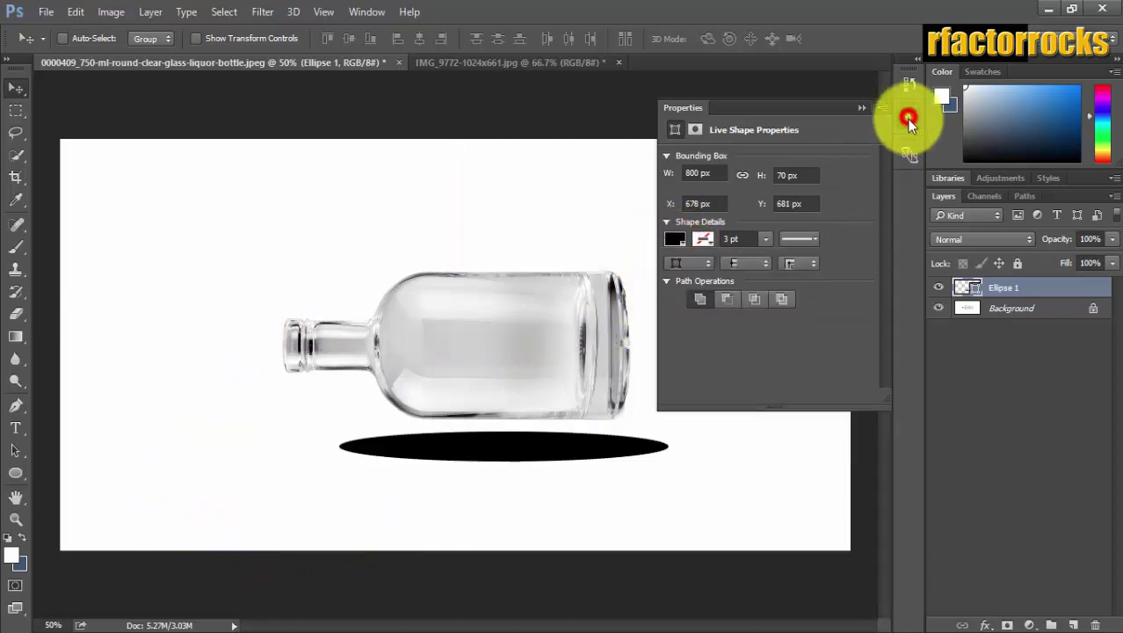
left_click(906, 124)
Nudge the black ellipse on the Ellipse 1 layer left until it is roughly centered beneath the bottle
left_click(1015, 307)
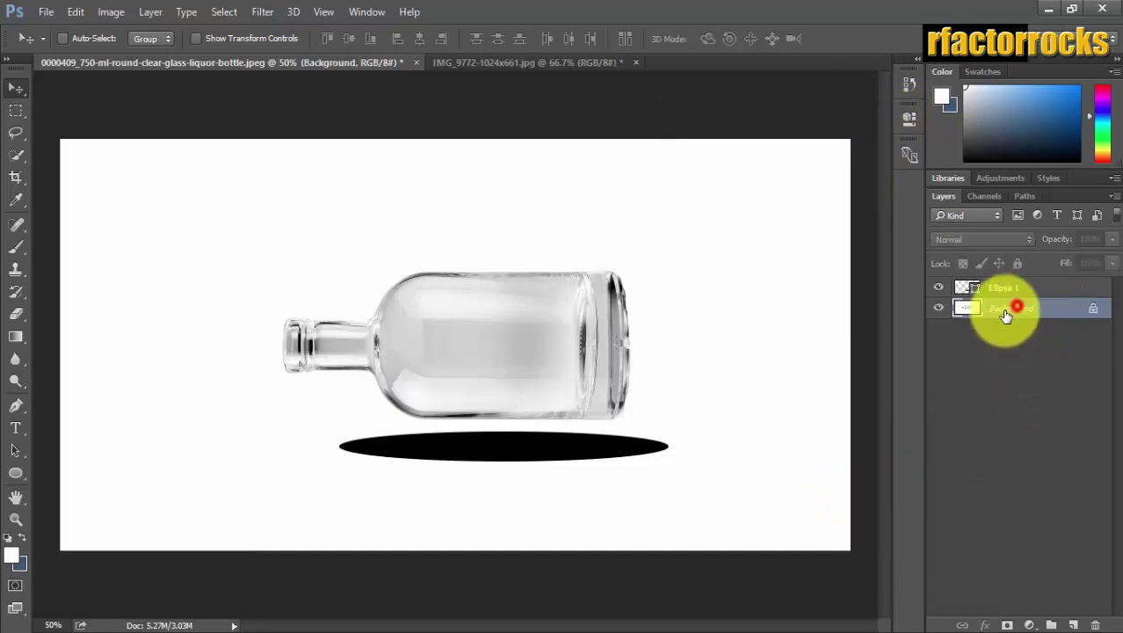
left_click(1006, 287)
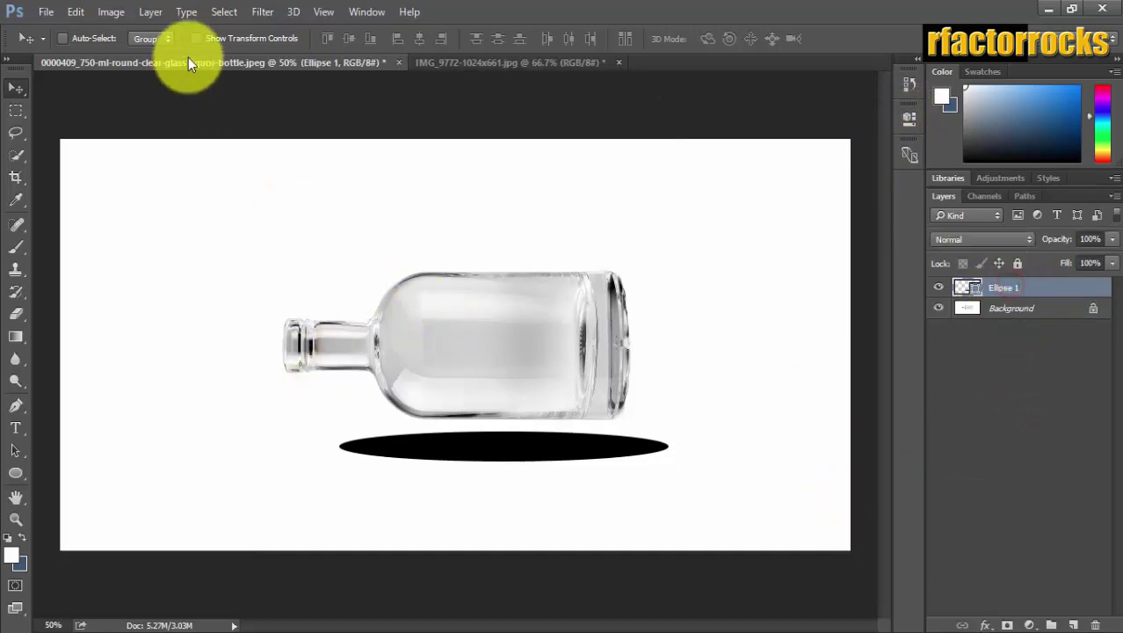
key("Left")
key("Left")
key("Left")
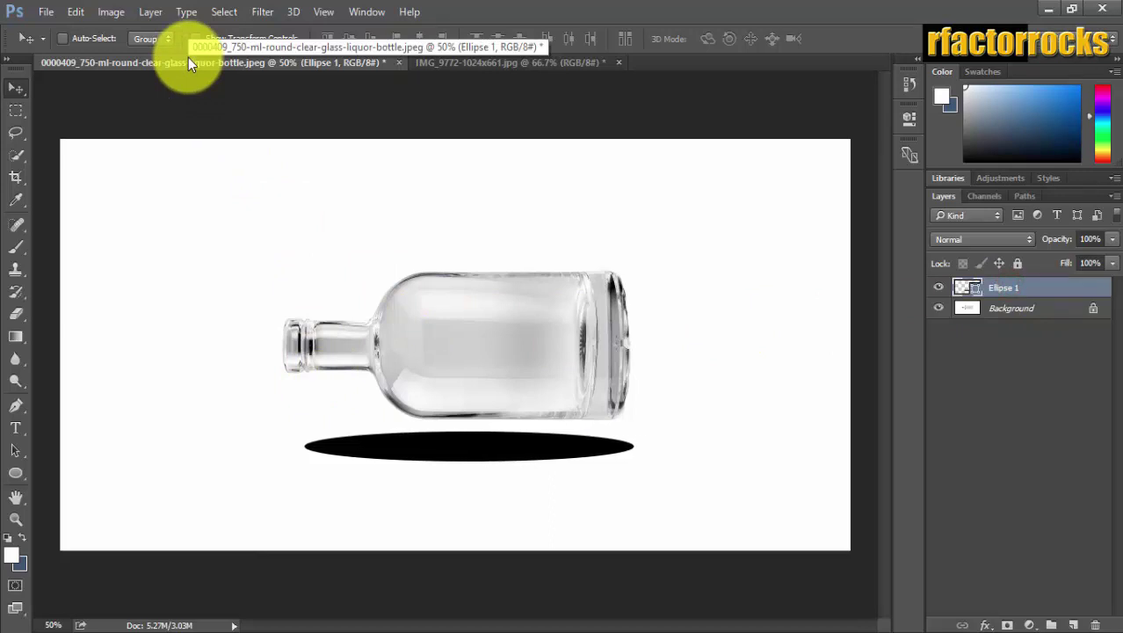
key("Left")
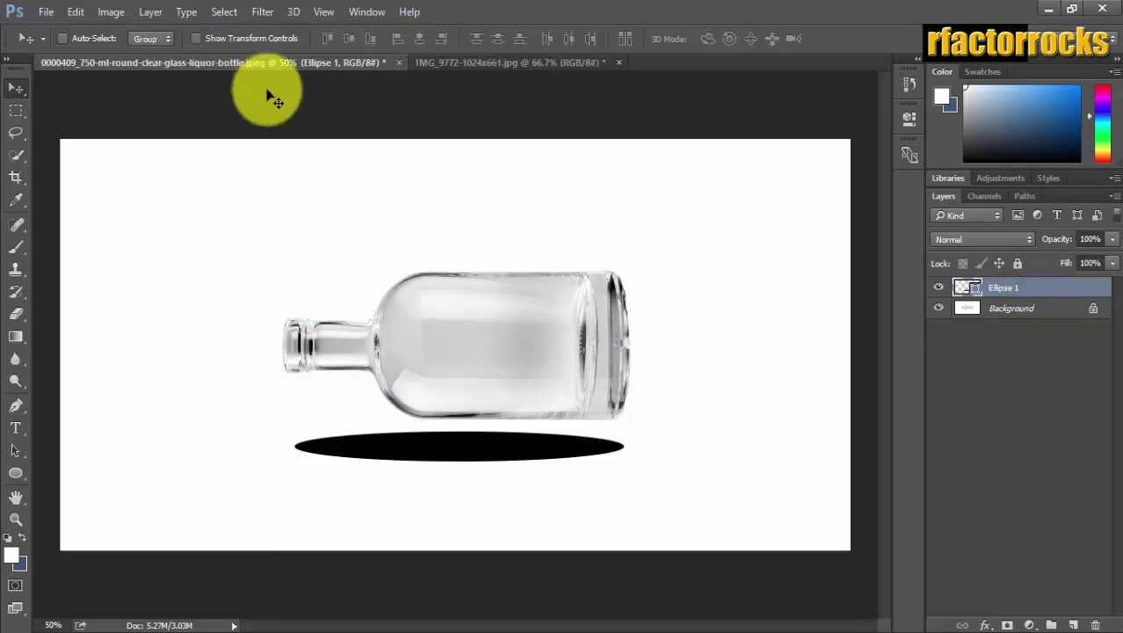
Apply a Gaussian Blur with a 30-pixel radius to the black ellipse beneath the bottle
left_click(261, 11)
mouse_move(303, 198)
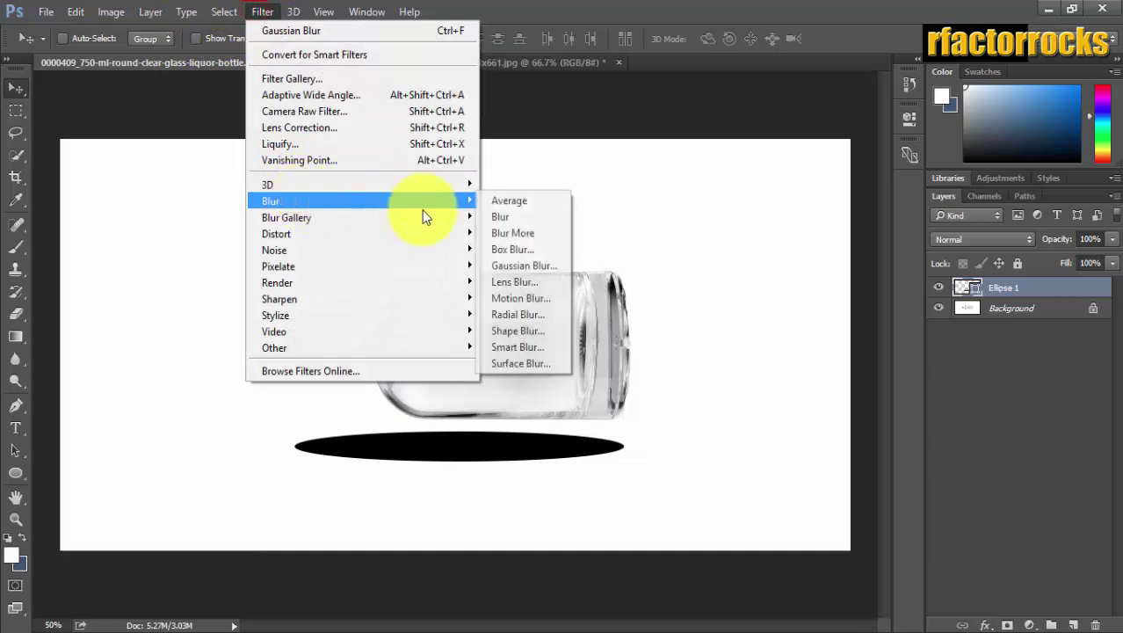
left_click(525, 264)
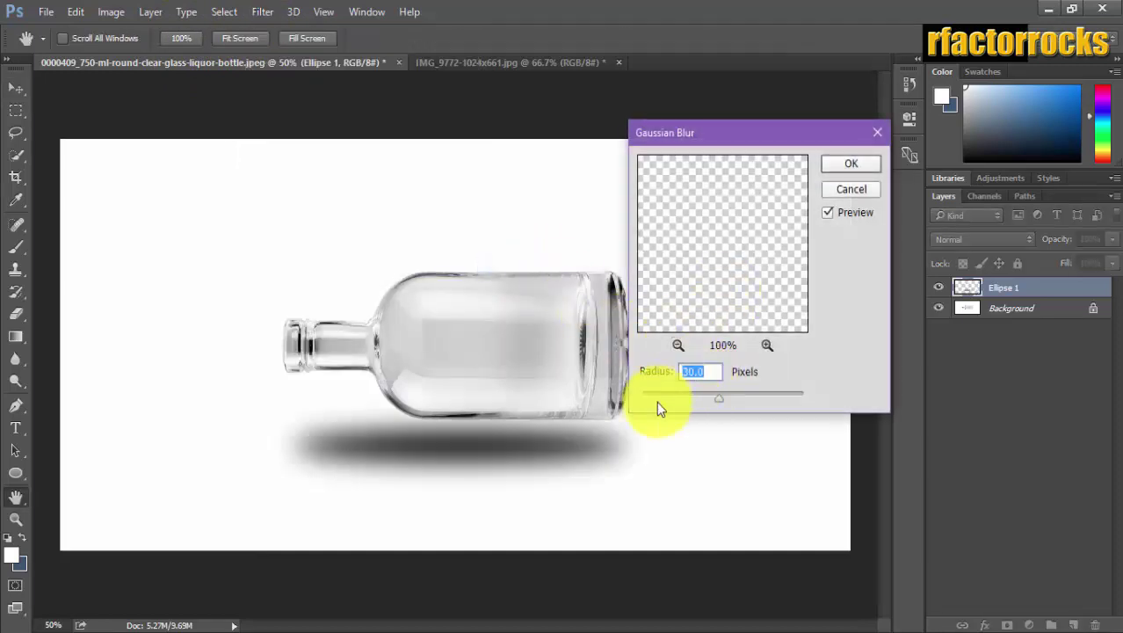
double_click(689, 378)
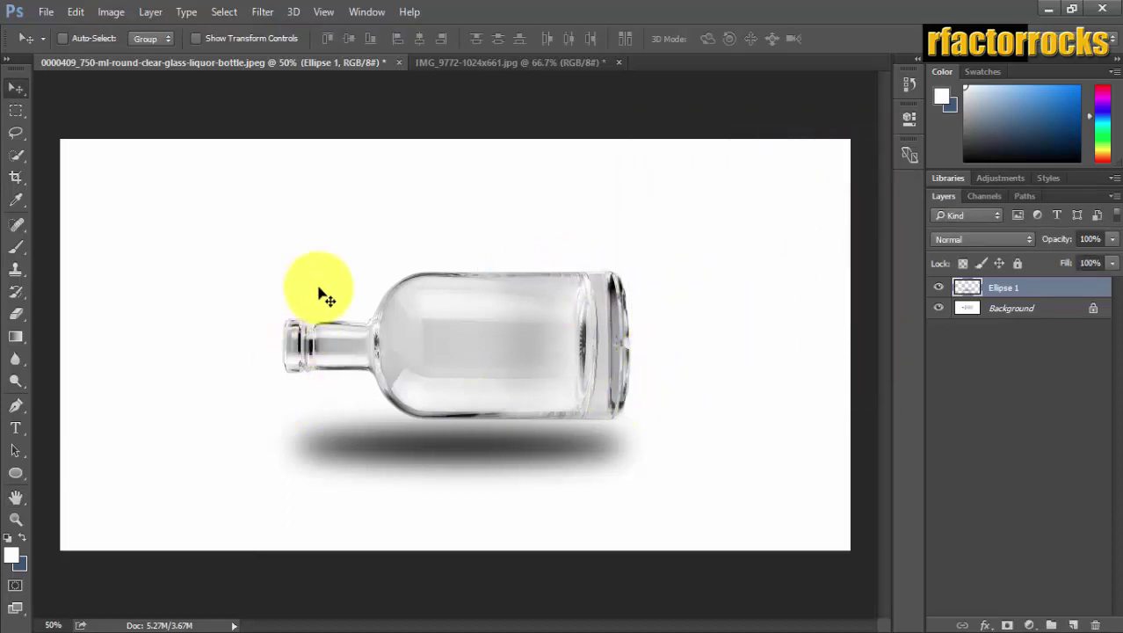
Copy the entire ship photo from IMG_9772-1024x661.jpg and paste it into the bottle document directly above the Background layer
key("ctrl+plus")
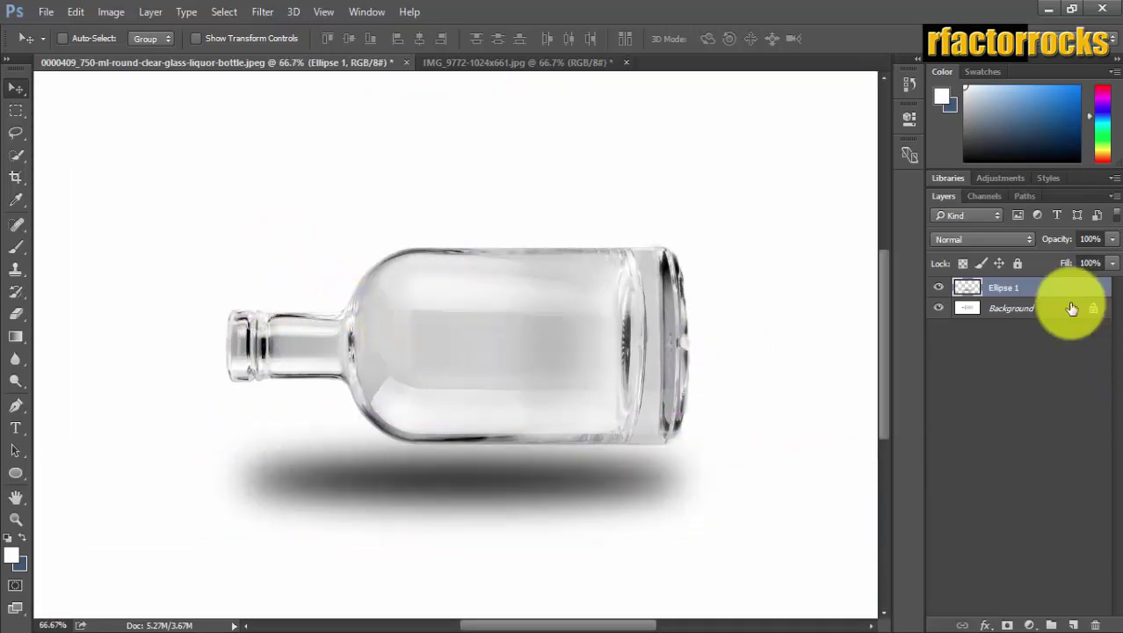
left_click(1042, 308)
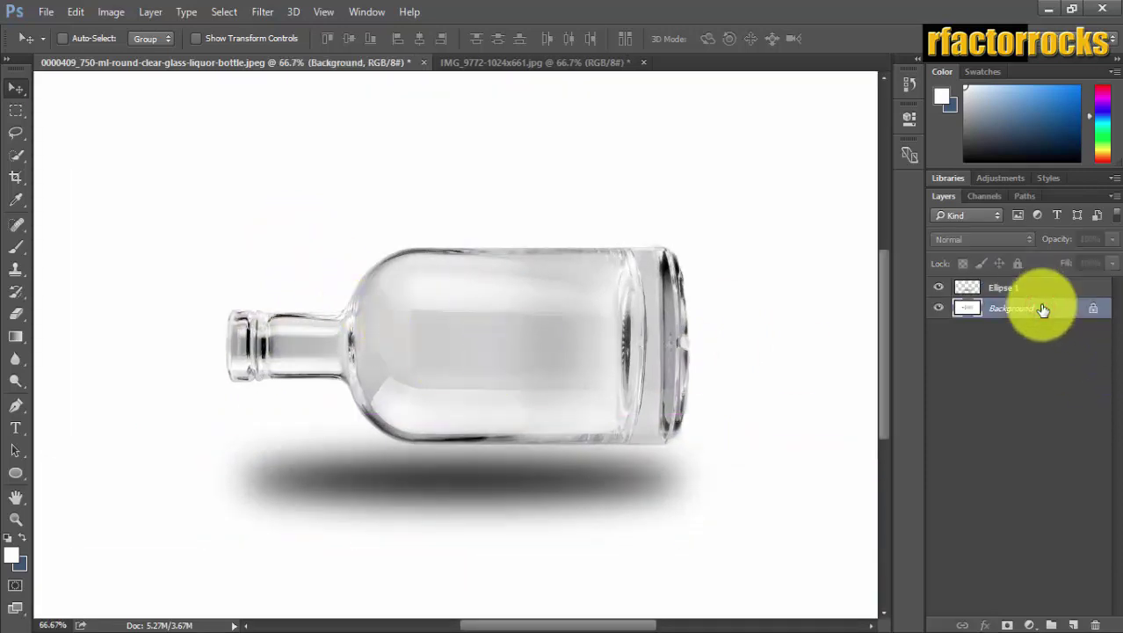
key("ctrl+plus")
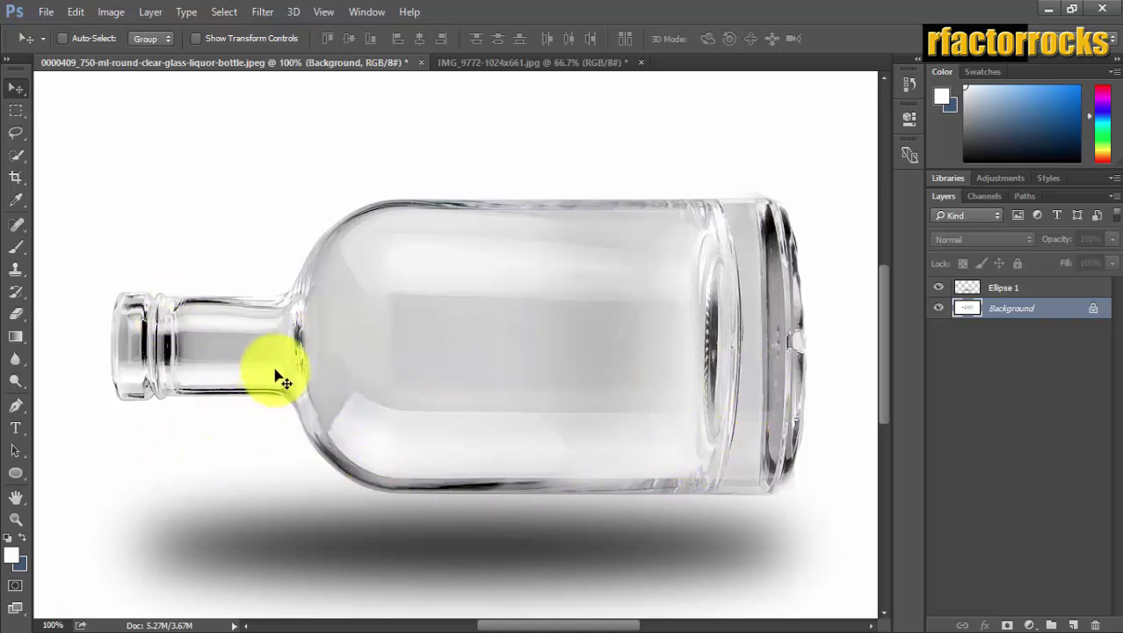
left_click(445, 64)
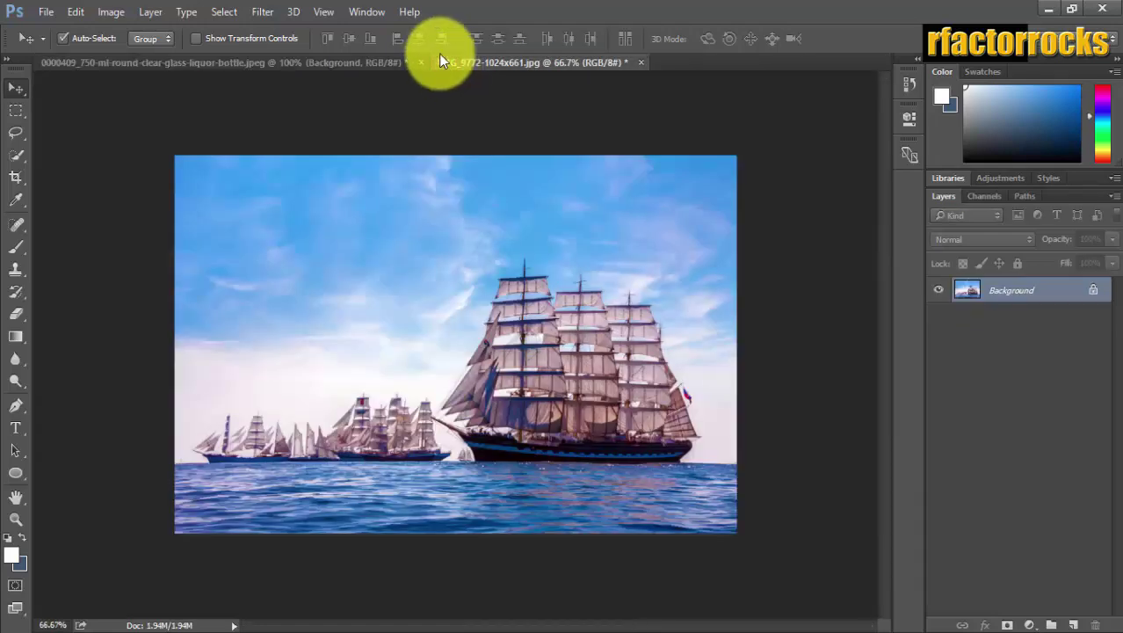
key("ctrl+a")
left_click(279, 62)
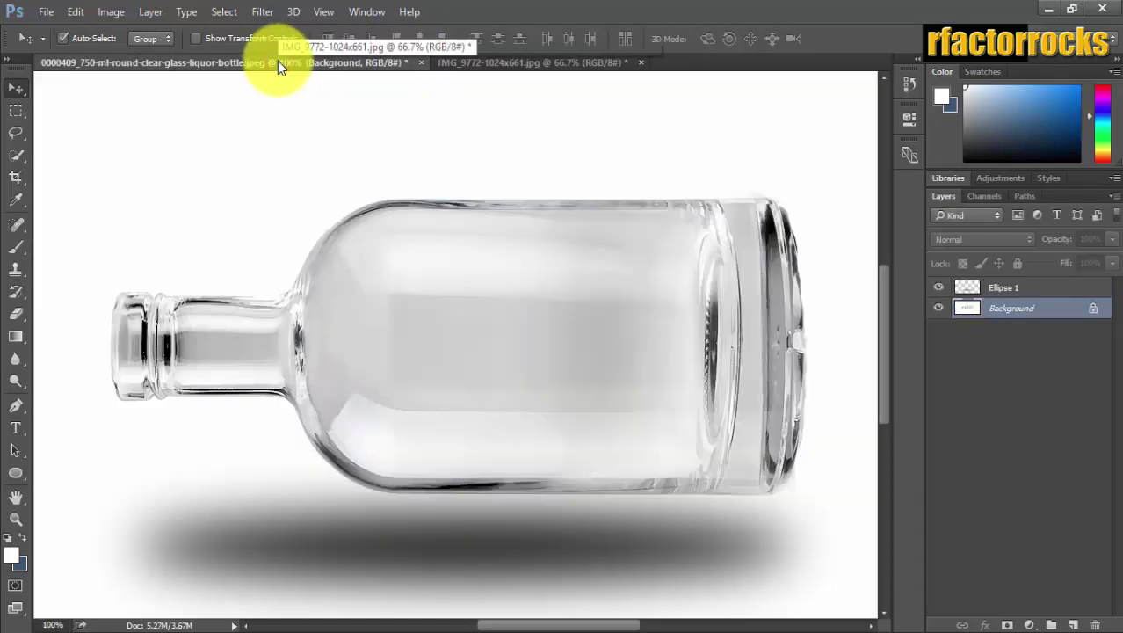
left_click_drag(277, 60, 278, 60)
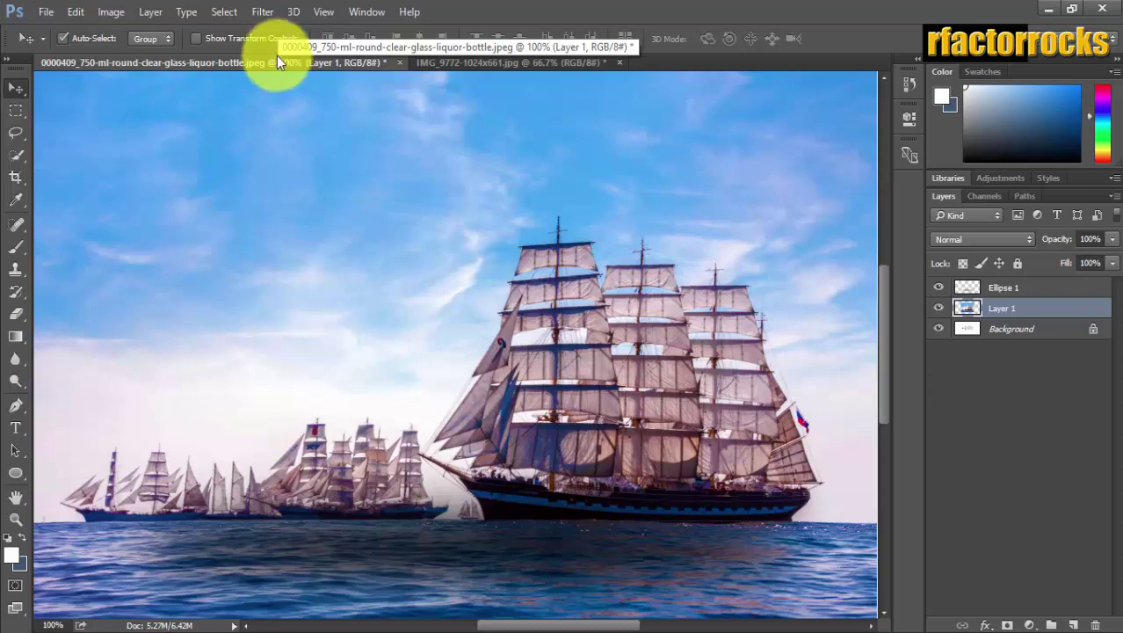
Start a free transform on the pasted ship photo and lower its layer opacity to 27%
key("ctrl+minus")
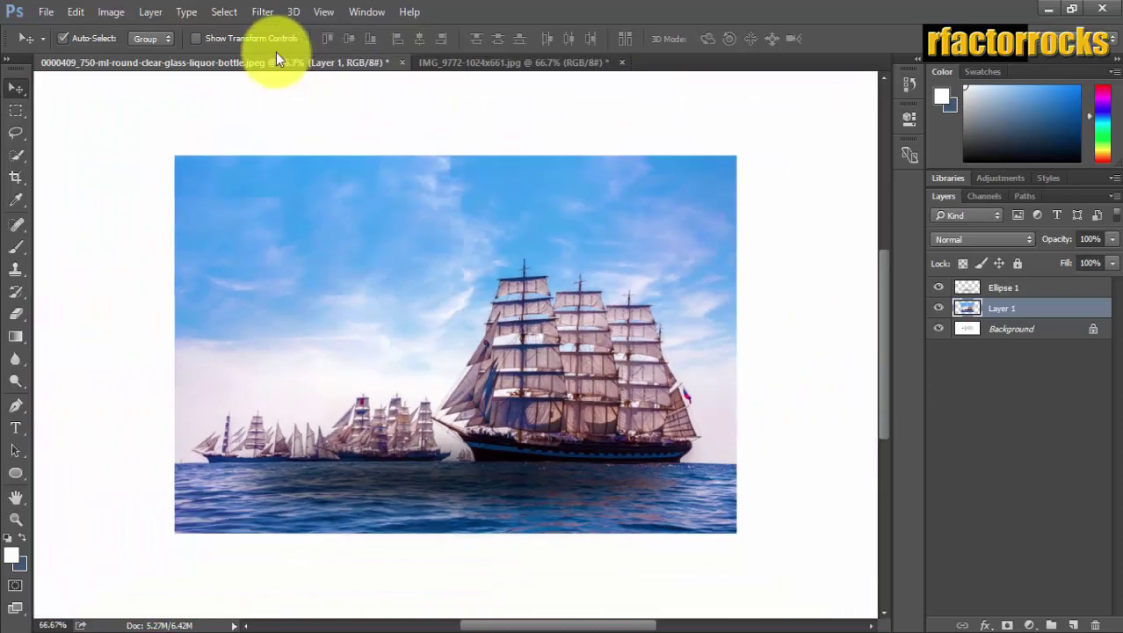
key("ctrl+t")
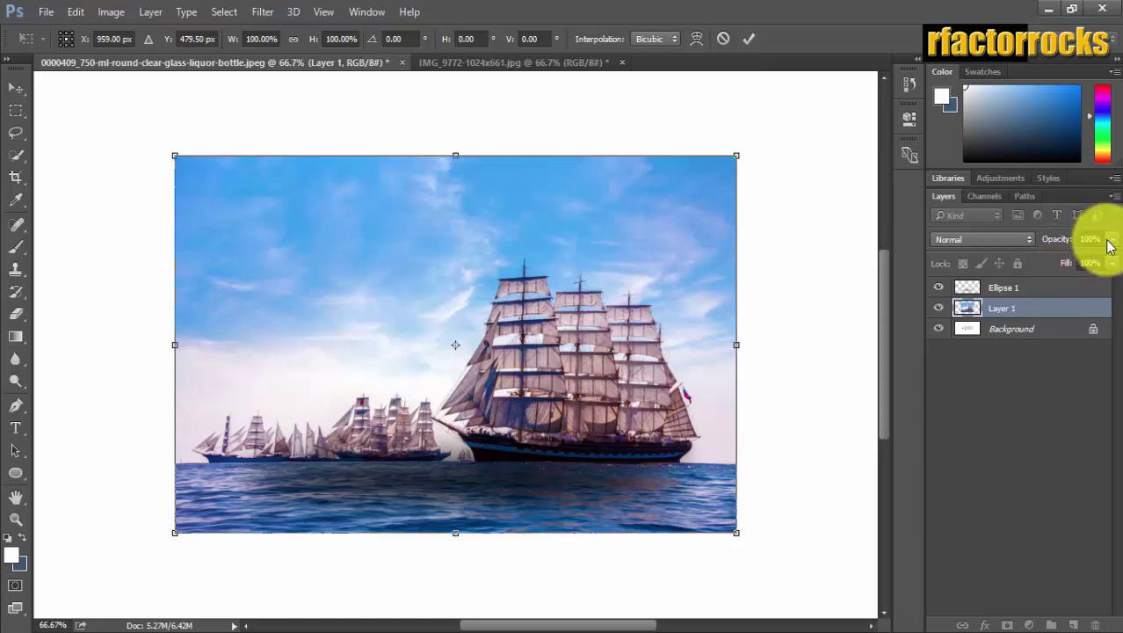
left_click_drag(1106, 246, 1054, 262)
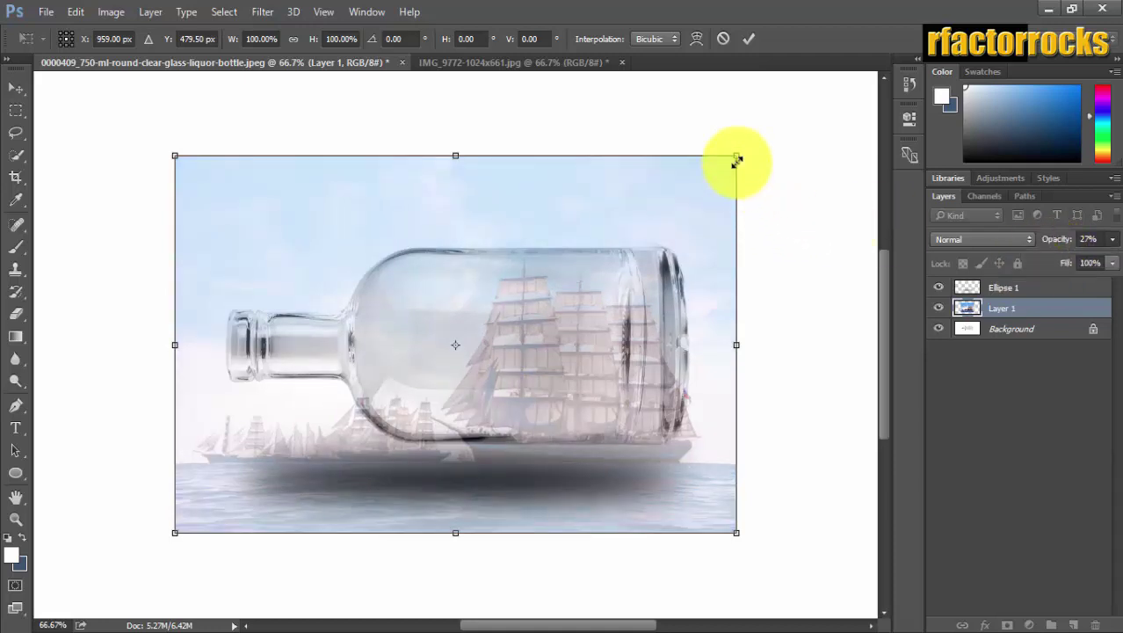
Scale the ship photo proportionally to about 58% and move it down over the bottle's body
left_click_drag(736, 160, 681, 252)
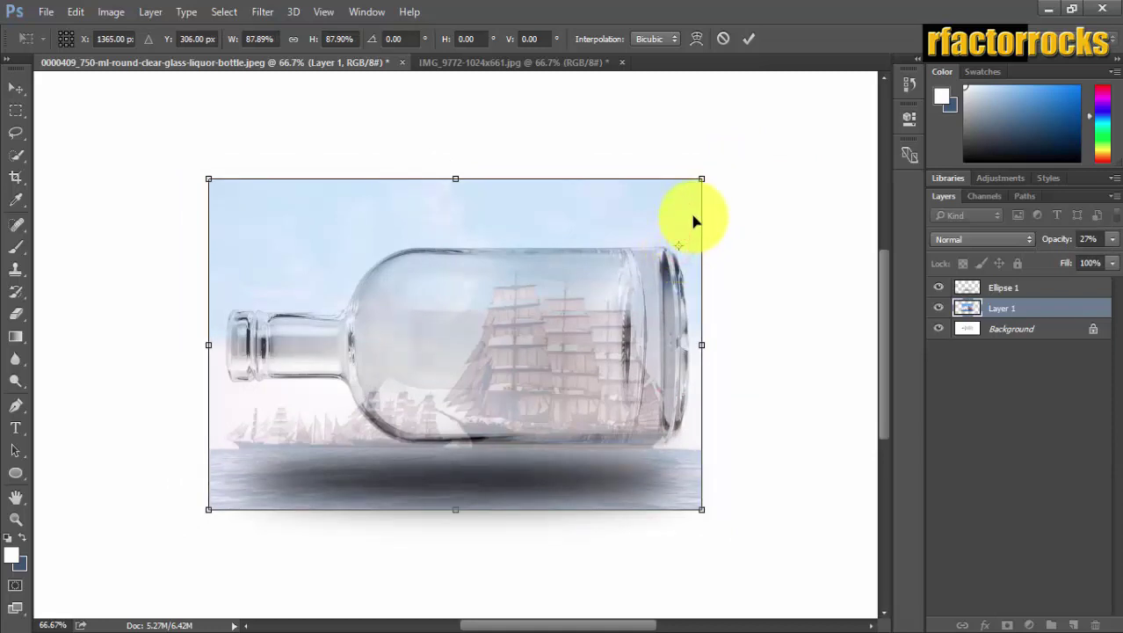
left_click_drag(676, 244, 532, 344)
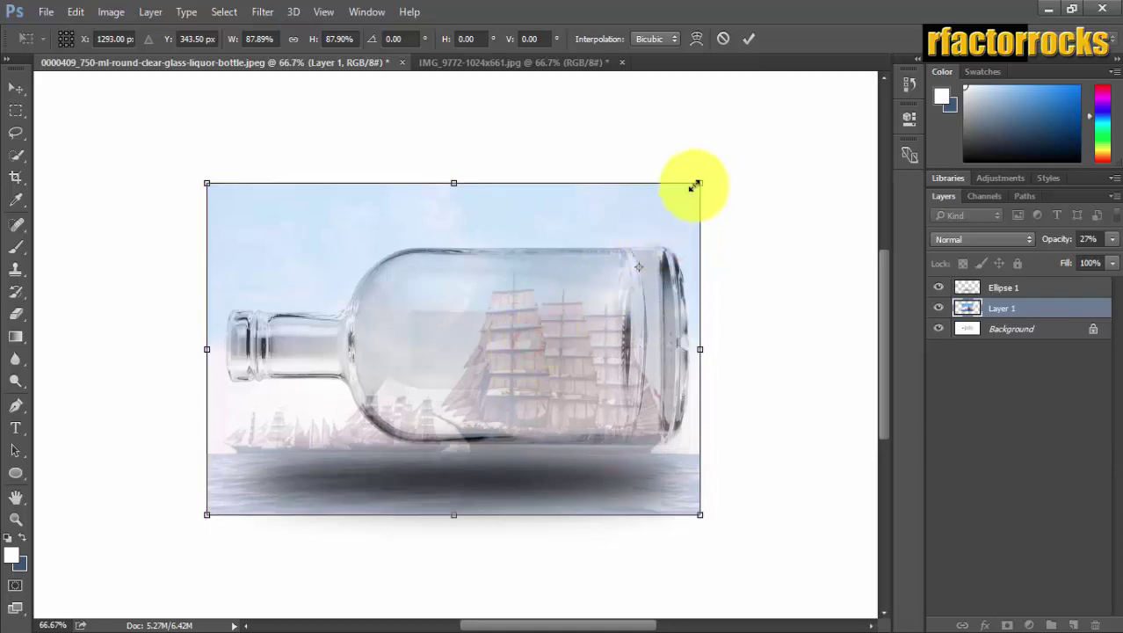
left_click_drag(646, 230, 643, 244)
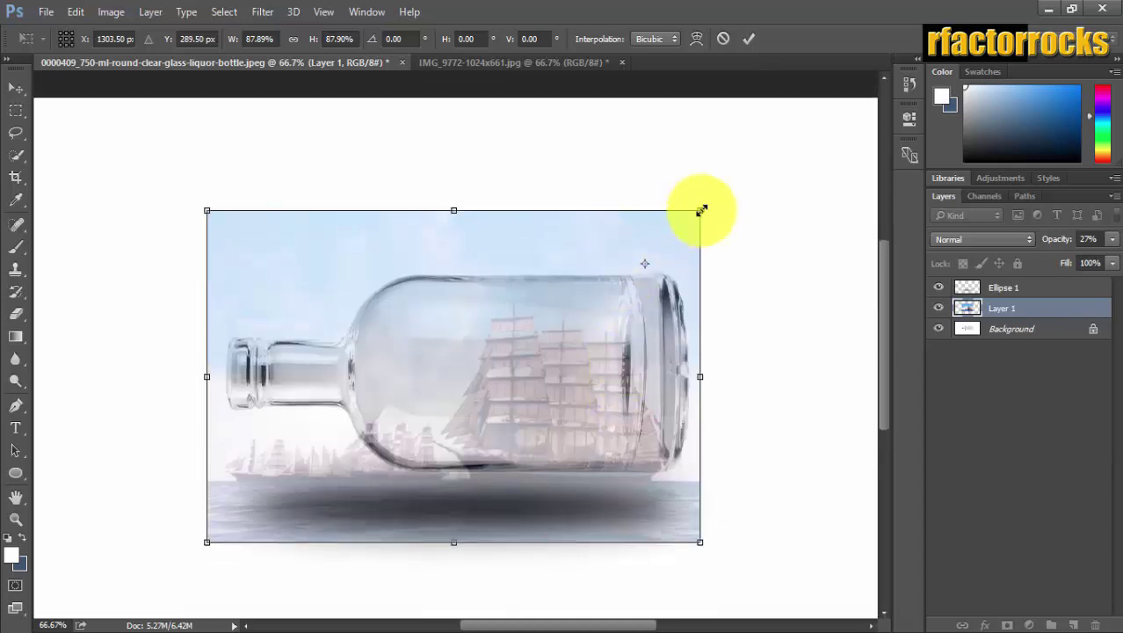
left_click_drag(700, 210, 697, 245)
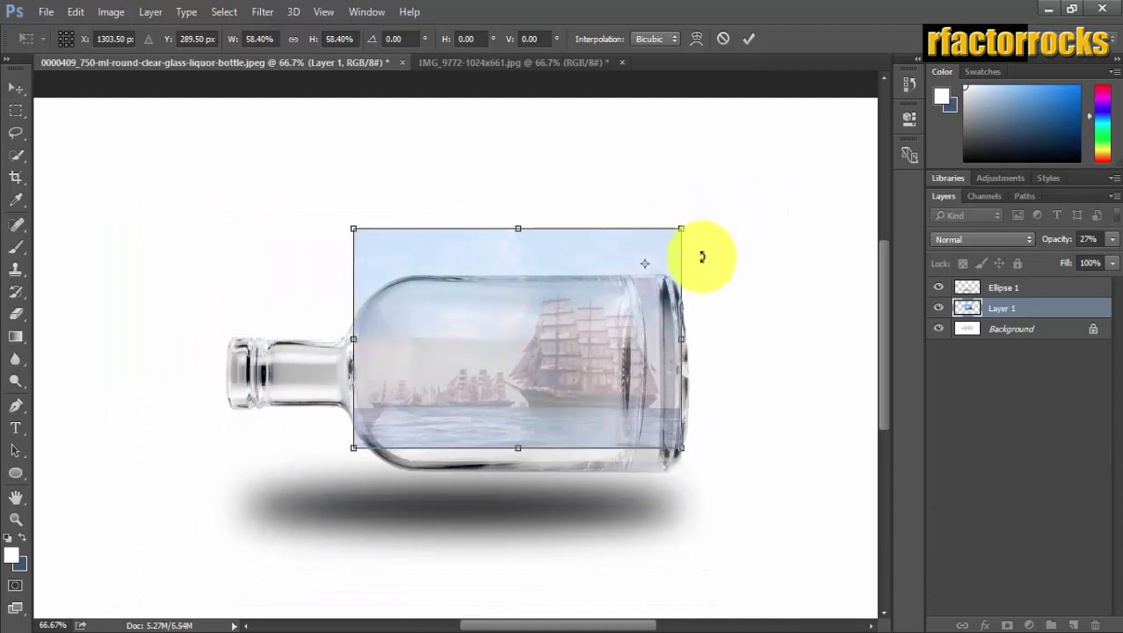
double_click(597, 343)
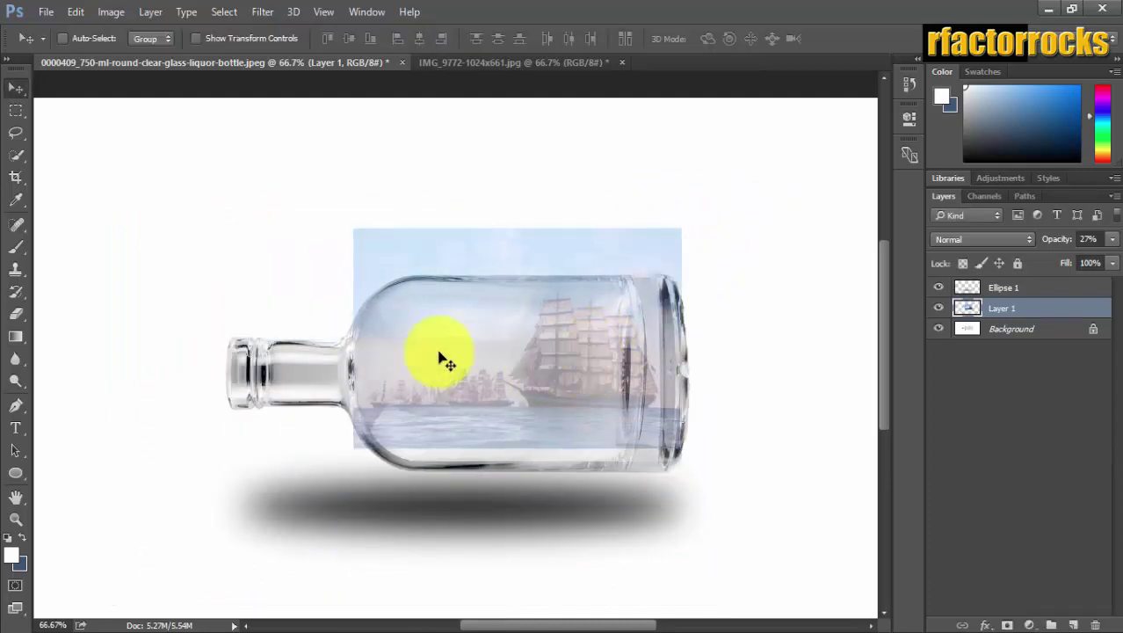
left_click_drag(436, 358, 435, 378)
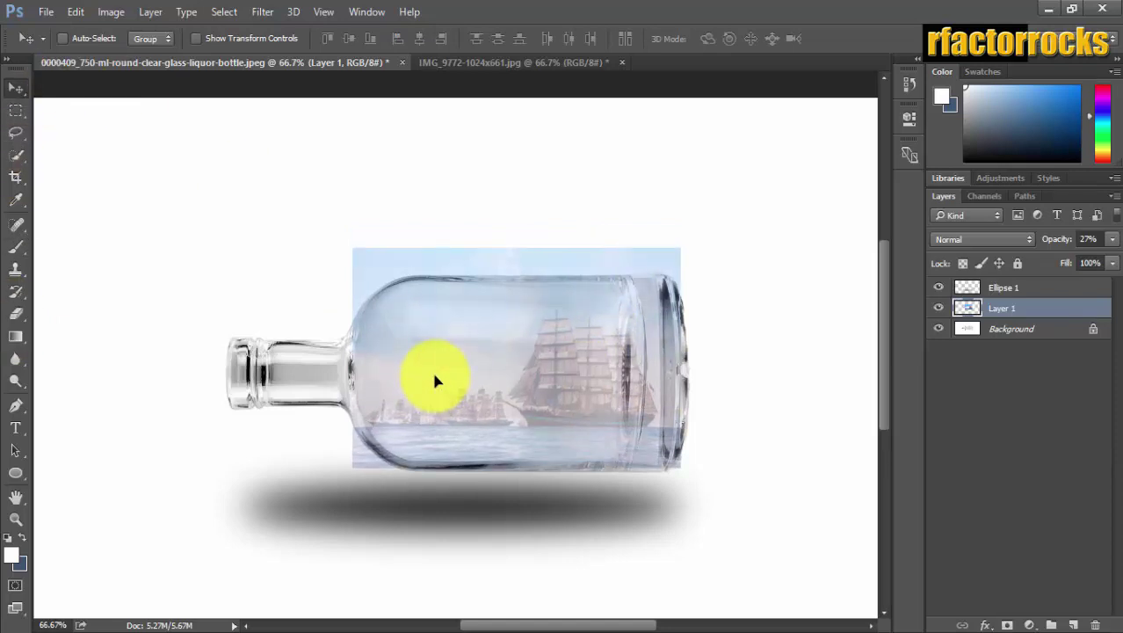
key("ctrl")
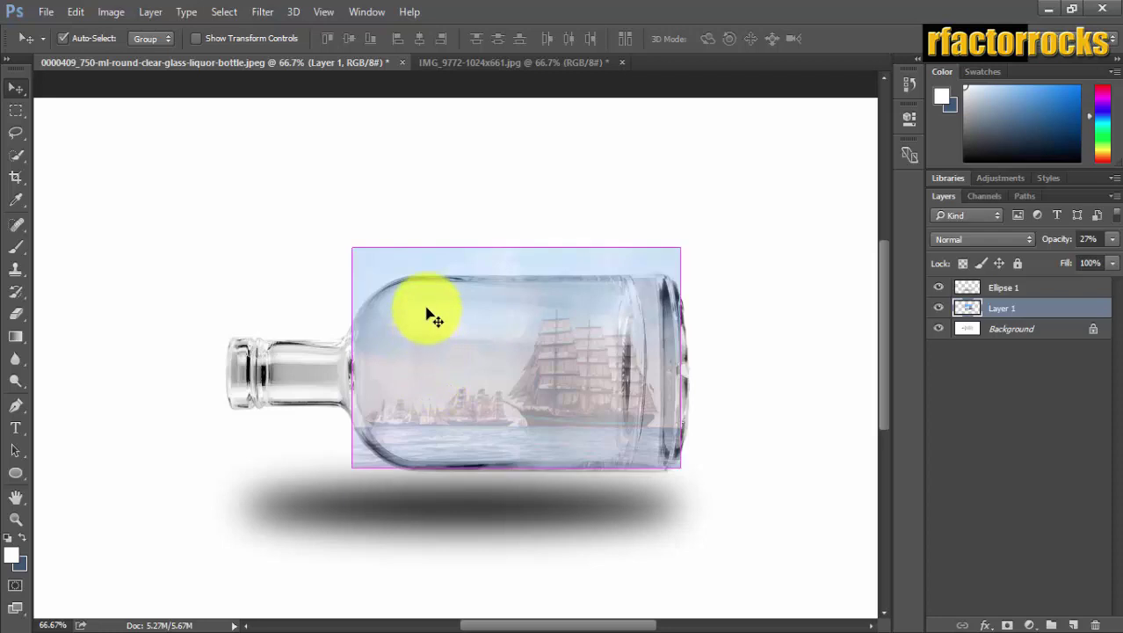
Resize the ship photo to about 77% width and 82% height and position it inside the bottle's body, near the base
key("ctrl+plus")
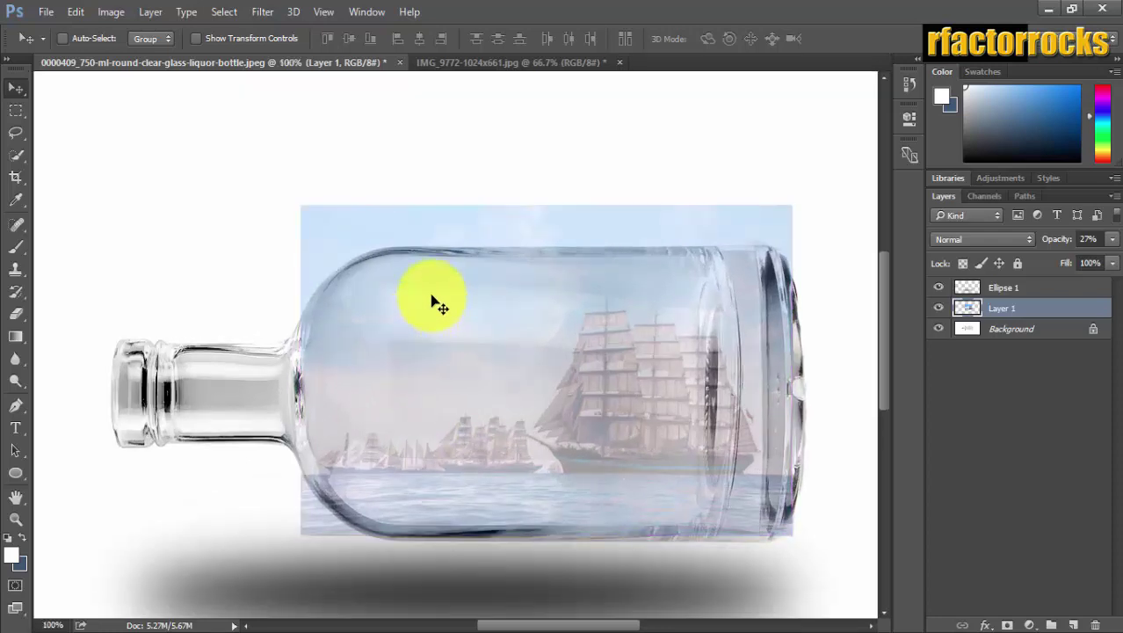
key("ctrl")
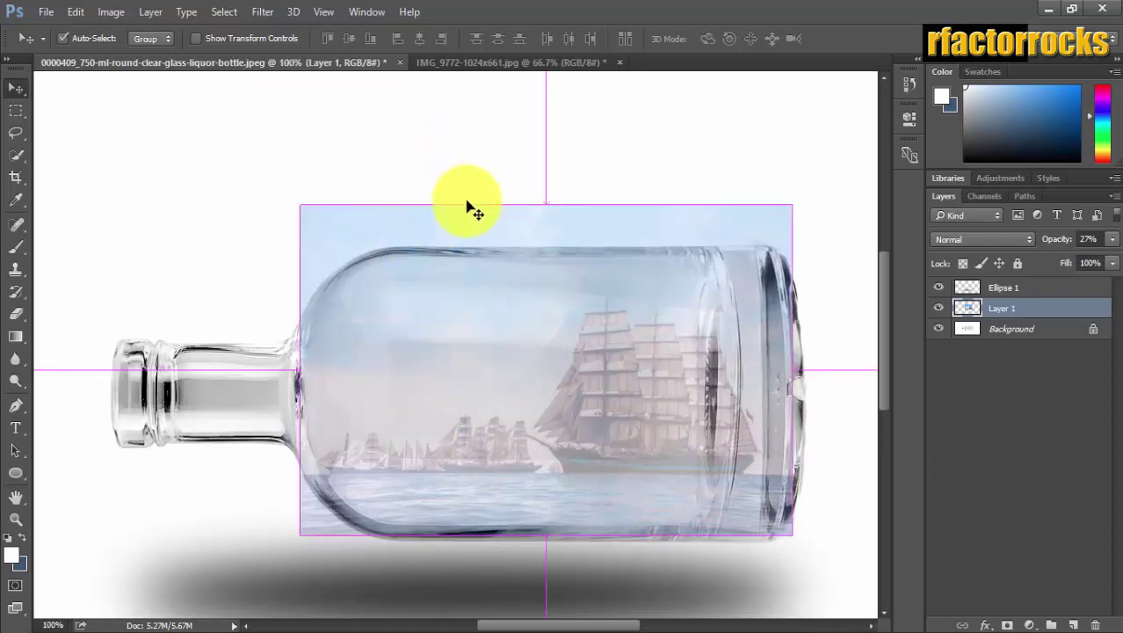
key("ctrl+t")
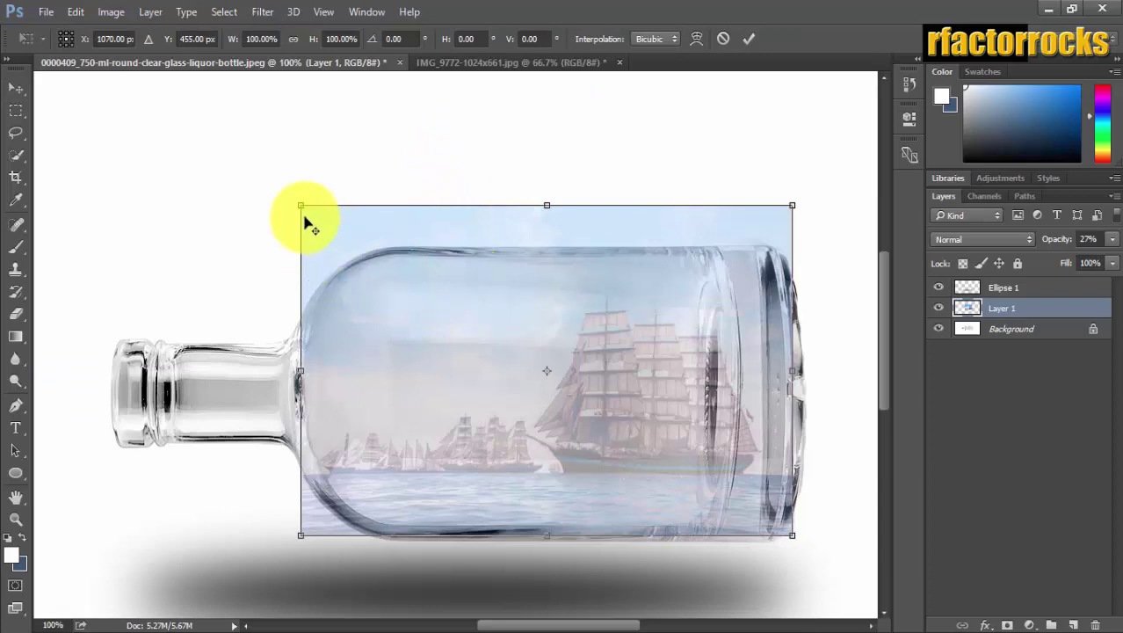
left_click_drag(302, 206, 357, 244)
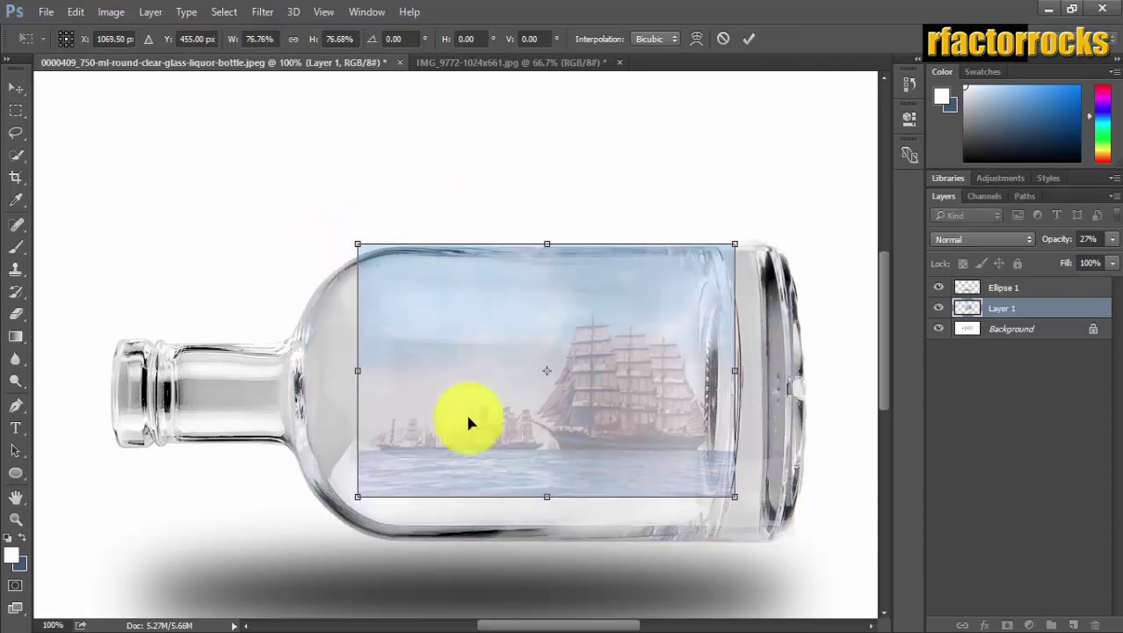
left_click_drag(475, 423, 506, 454)
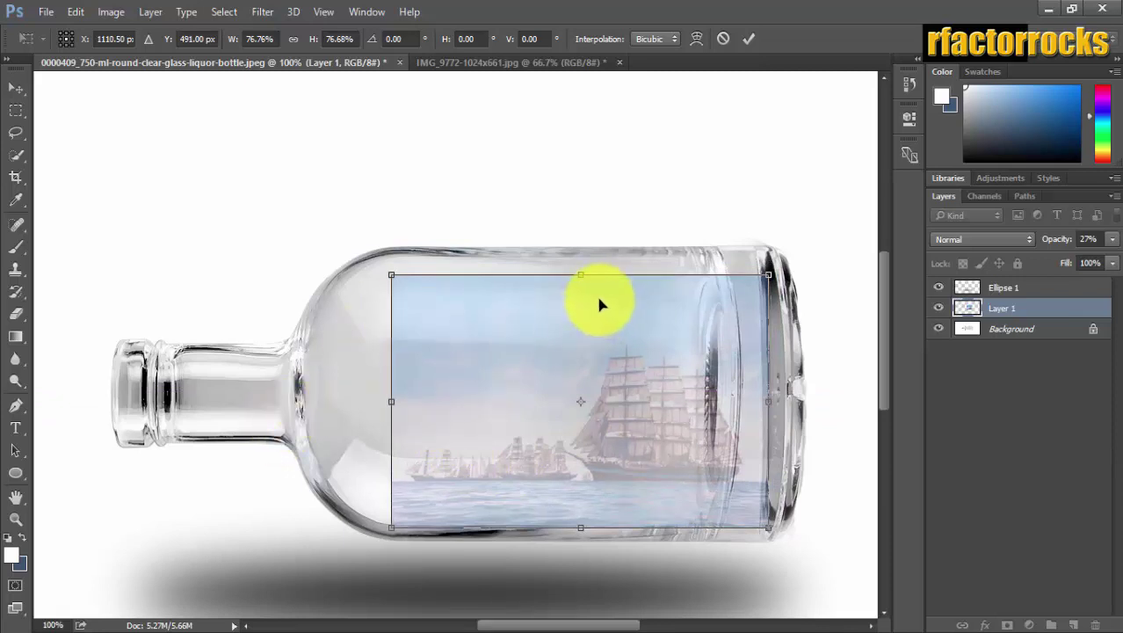
left_click_drag(581, 275, 576, 260)
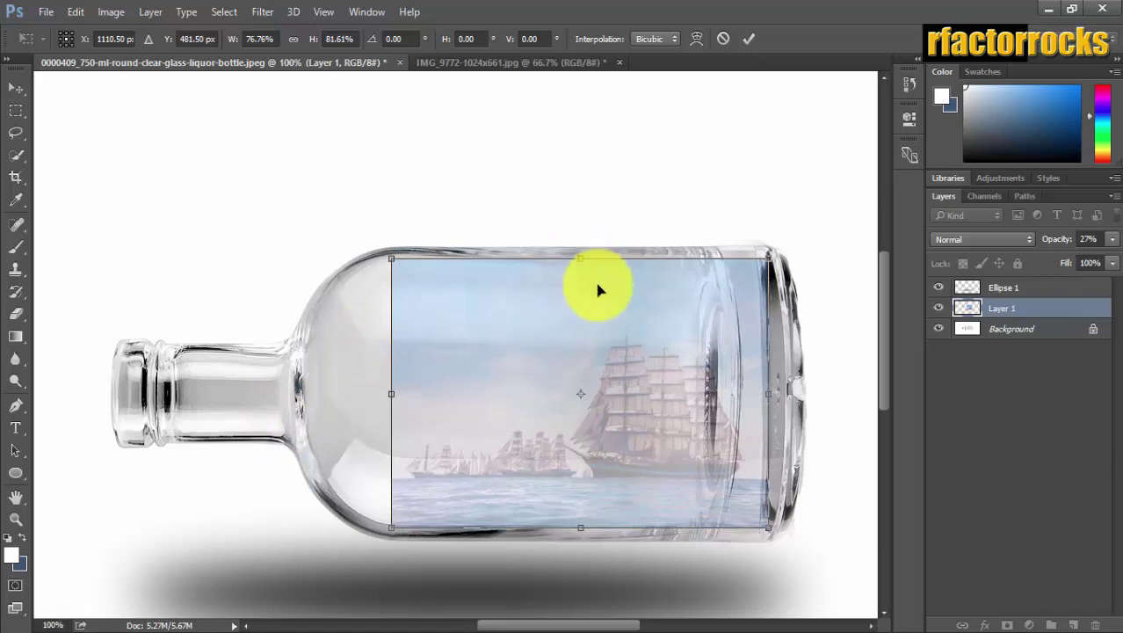
Warp the ship photo's right side, pulling its corners inward and bulging the edge outward to follow the bottle's base
right_click(715, 399)
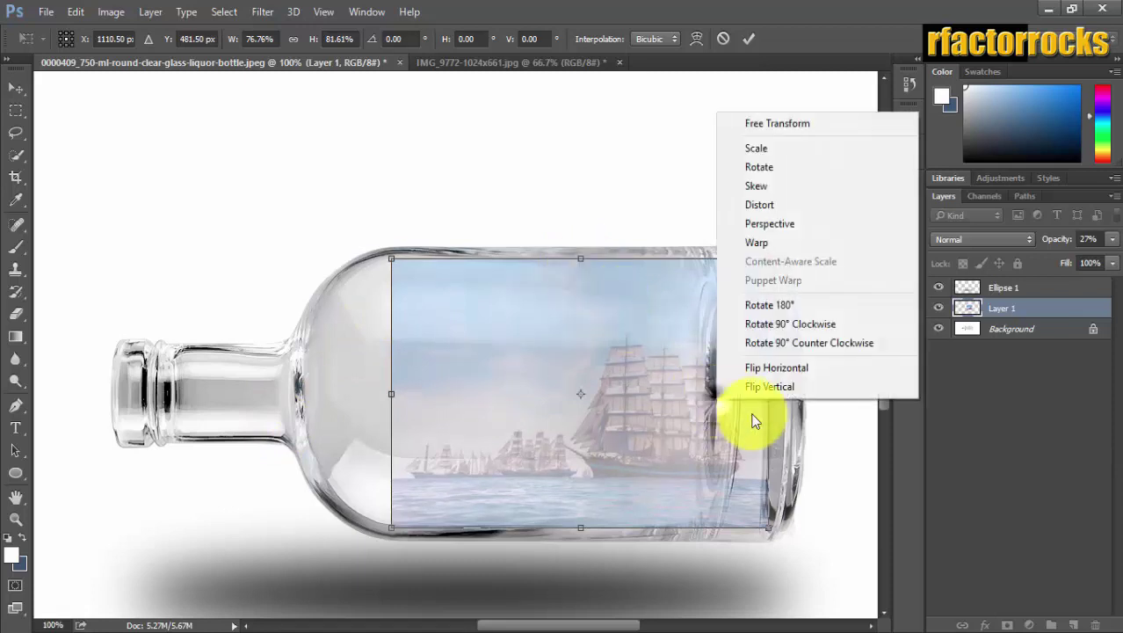
left_click(759, 247)
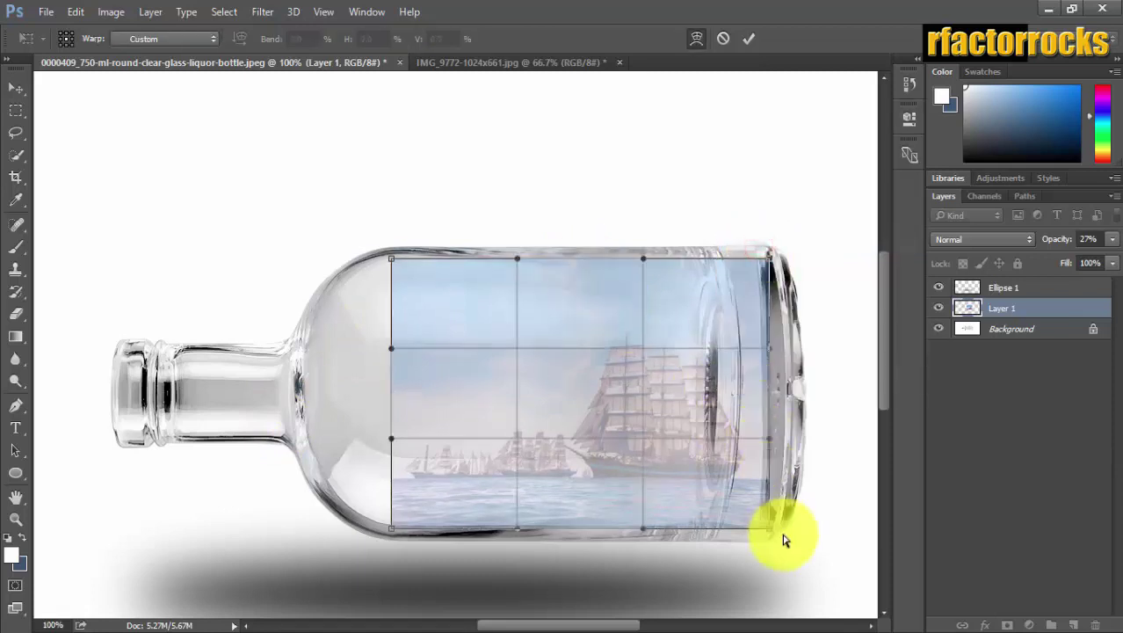
left_click_drag(767, 531, 757, 519)
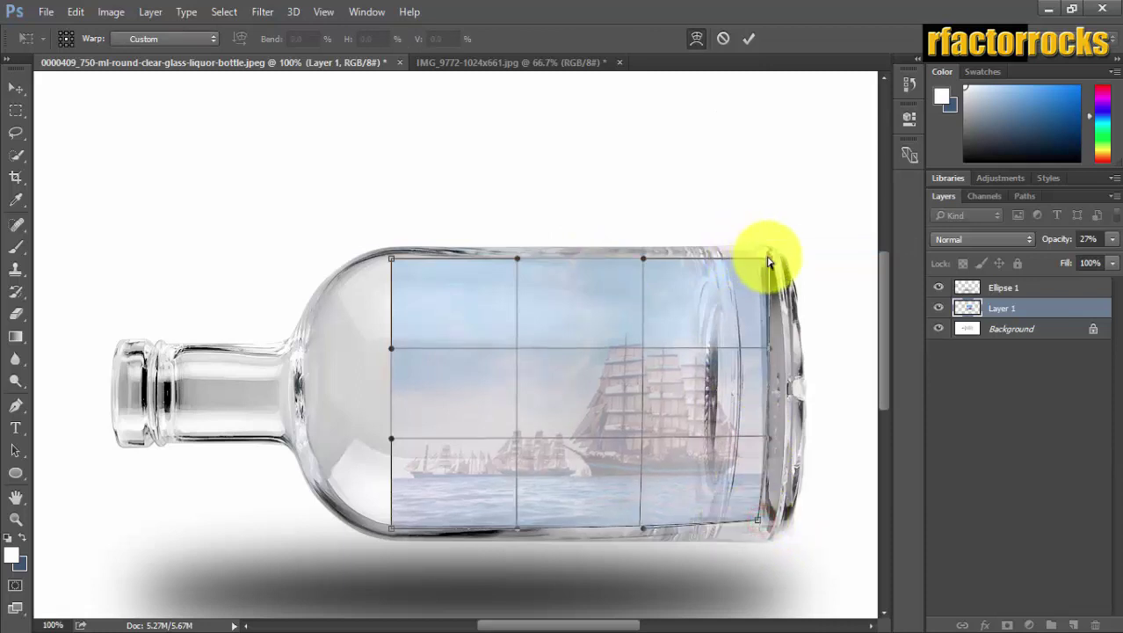
mouse_move(767, 259)
left_mouse_down()
mouse_move(752, 252)
mouse_move(755, 264)
left_mouse_up()
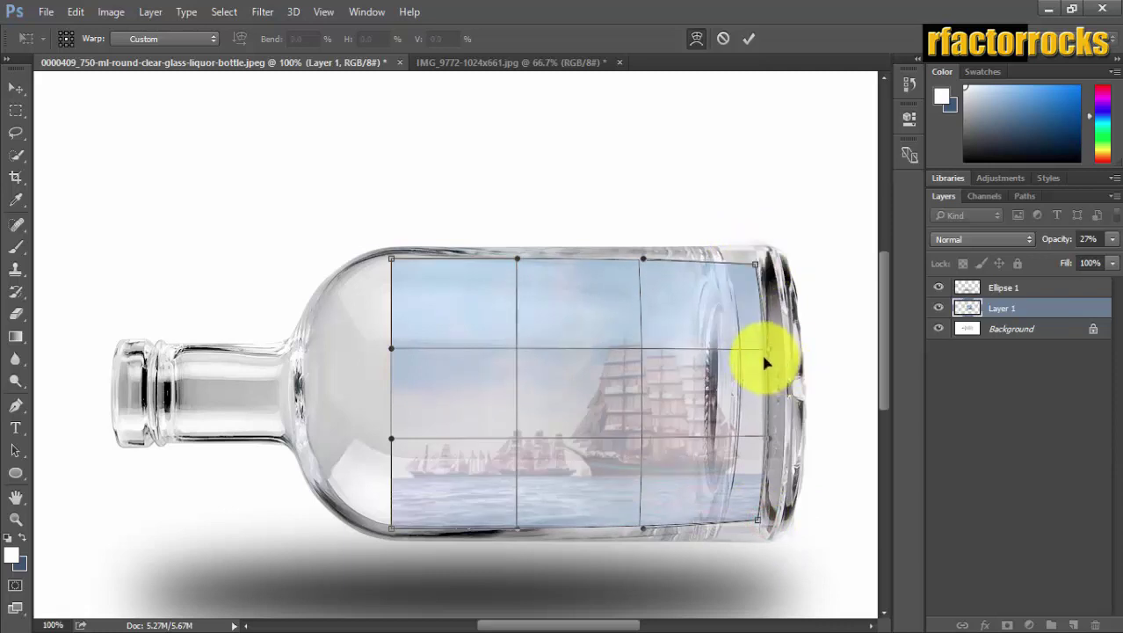
left_click_drag(764, 356, 777, 353)
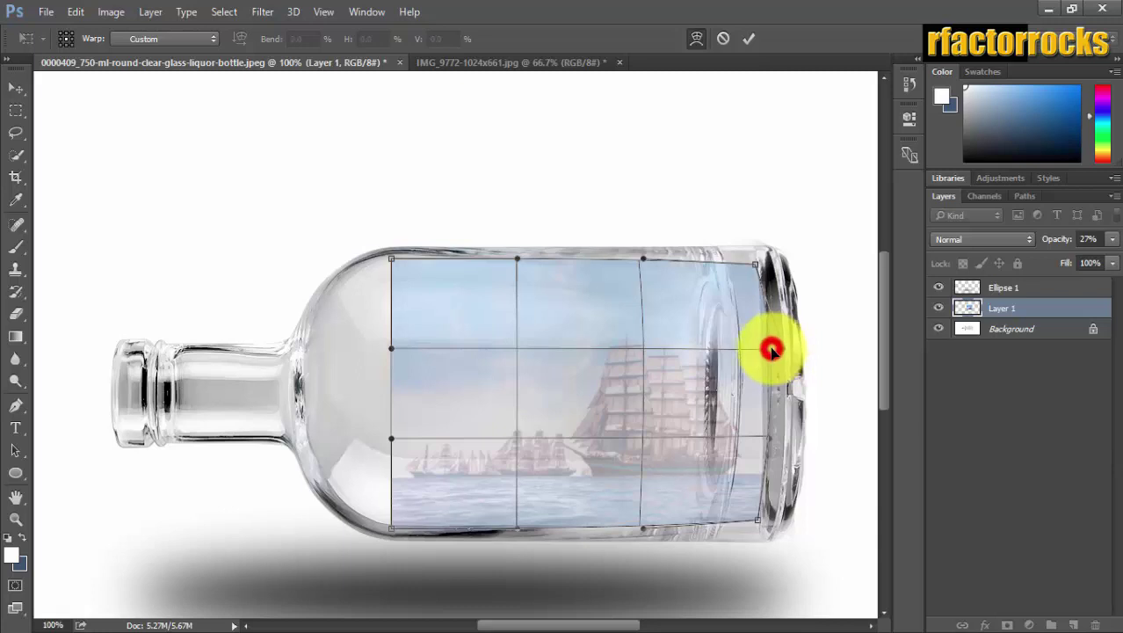
mouse_move(770, 350)
left_mouse_down()
mouse_move(782, 353)
mouse_move(764, 353)
left_mouse_up()
left_click_drag(771, 440, 797, 450)
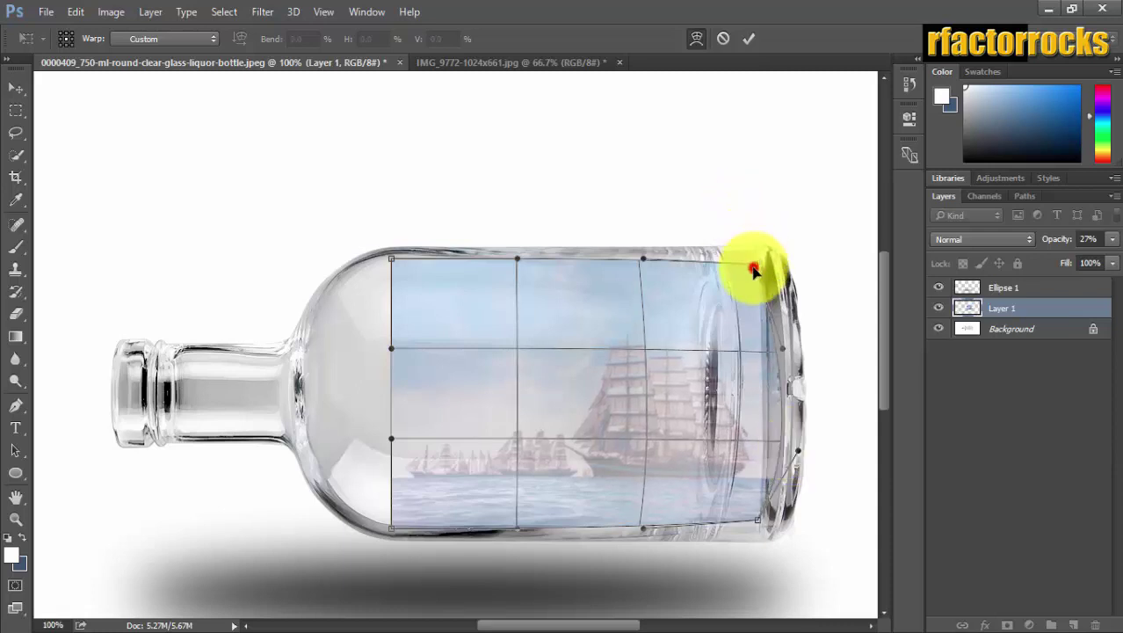
left_click_drag(761, 264, 759, 262)
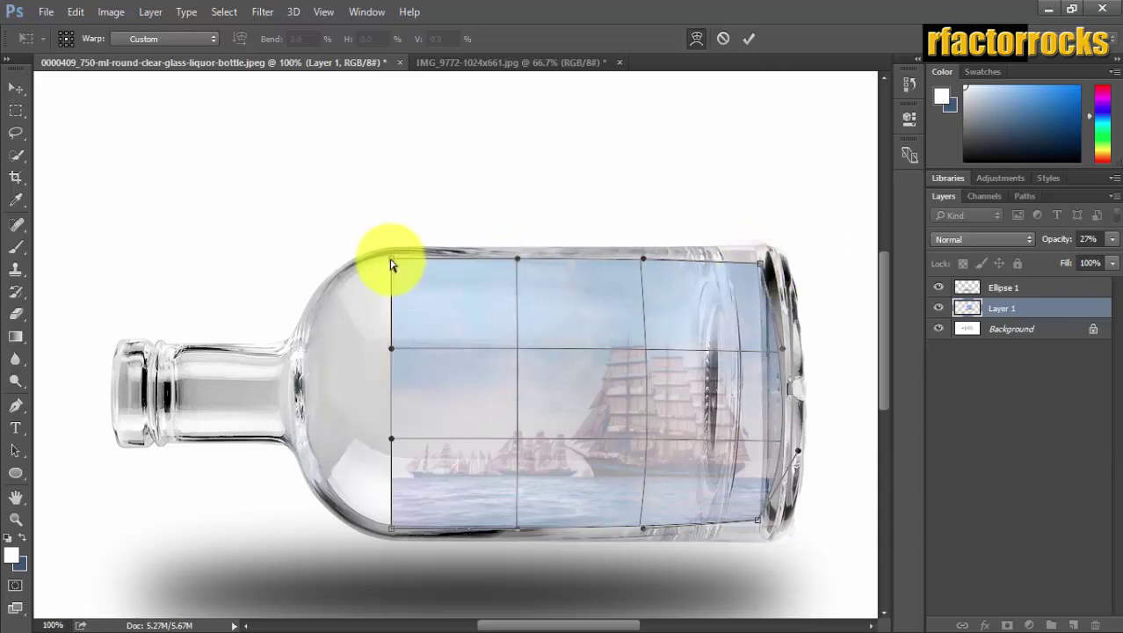
Warp the ship photo's left corners slightly outward, raise the lower one along the bottle's curve, and apply the warp
left_click_drag(388, 260, 384, 259)
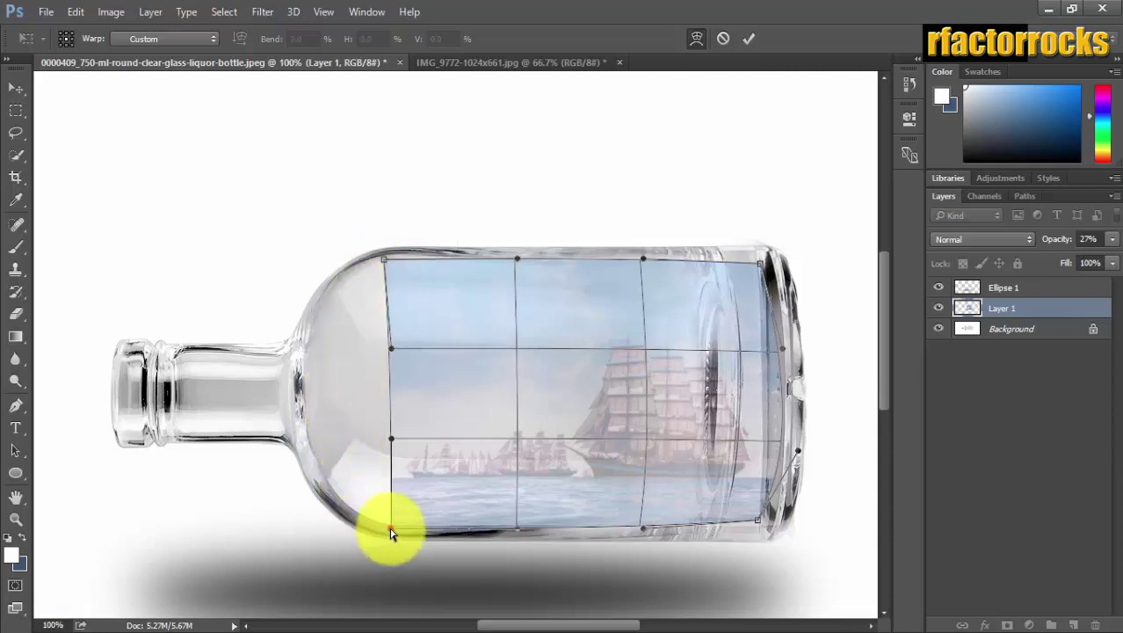
left_click_drag(391, 531, 382, 523)
left_click_drag(392, 533, 380, 523)
key("Return")
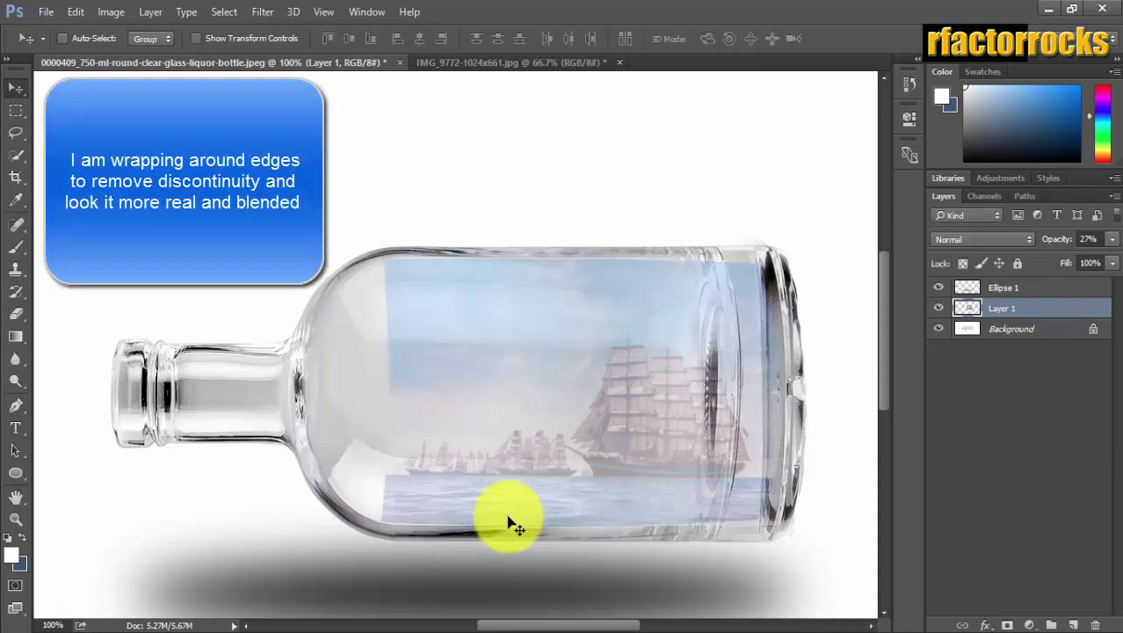
Set the ship photo layer's opacity to 100%
left_click(1086, 238)
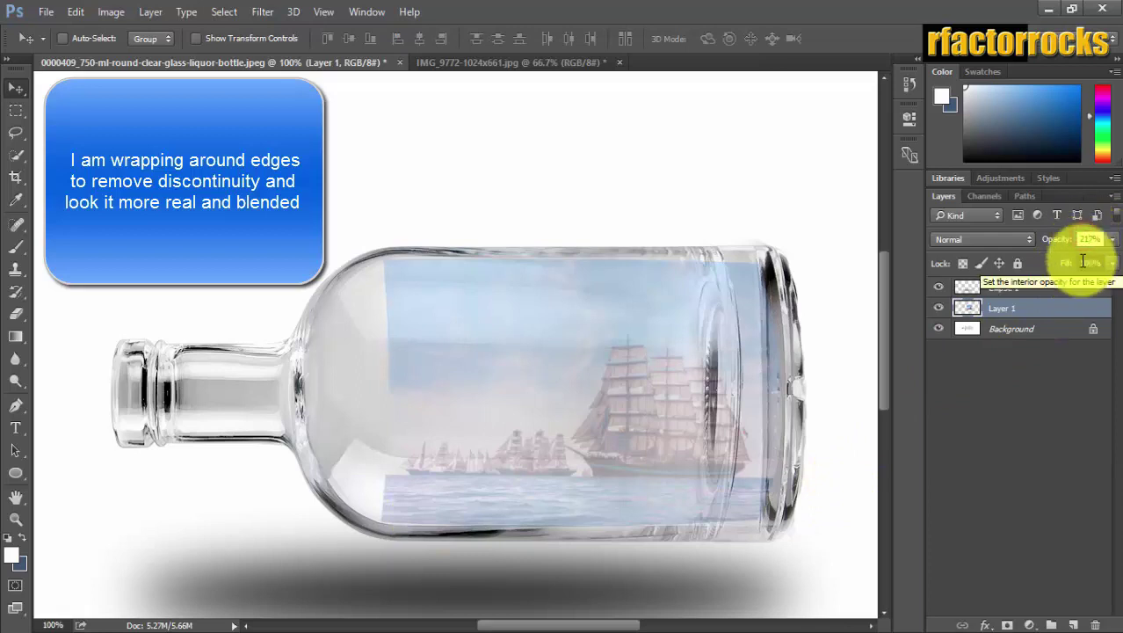
type("7")
key("Return")
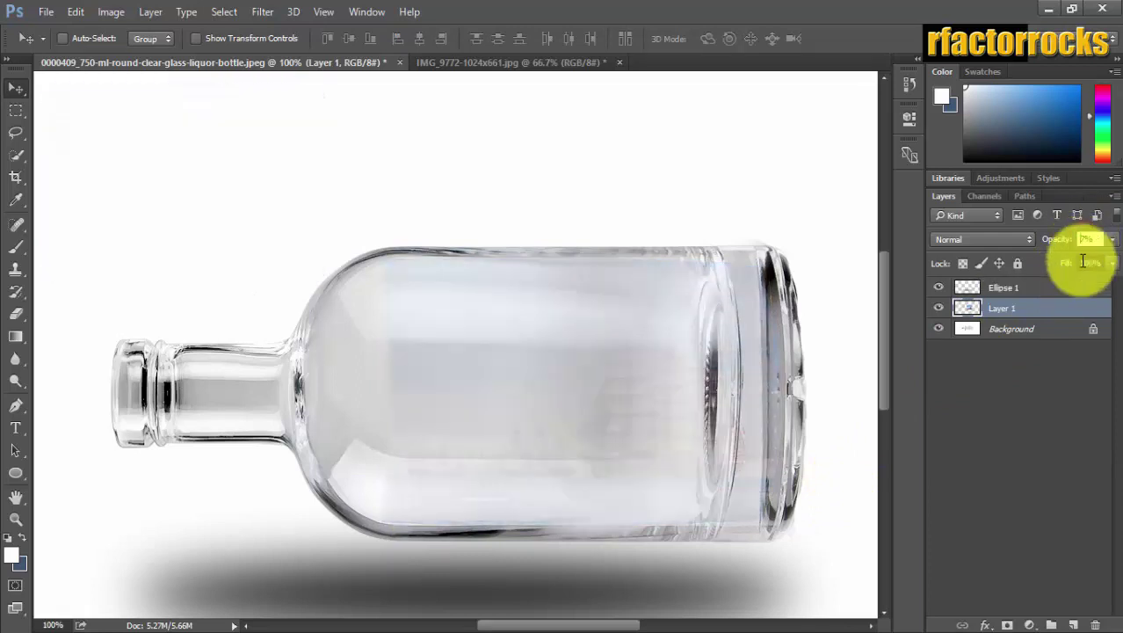
type("100")
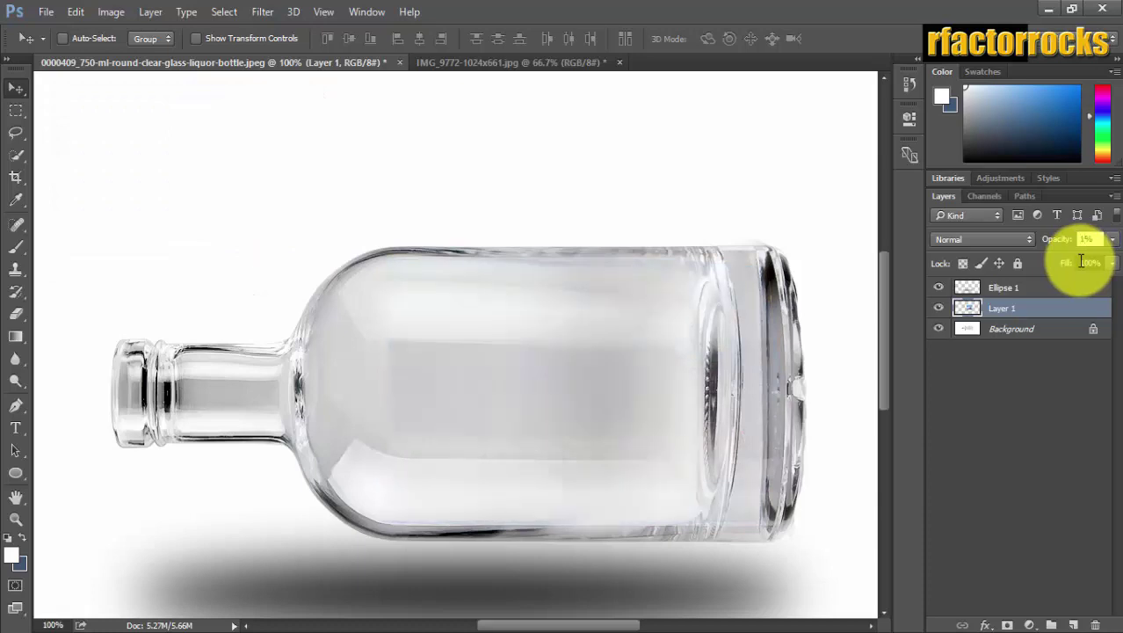
key("Return")
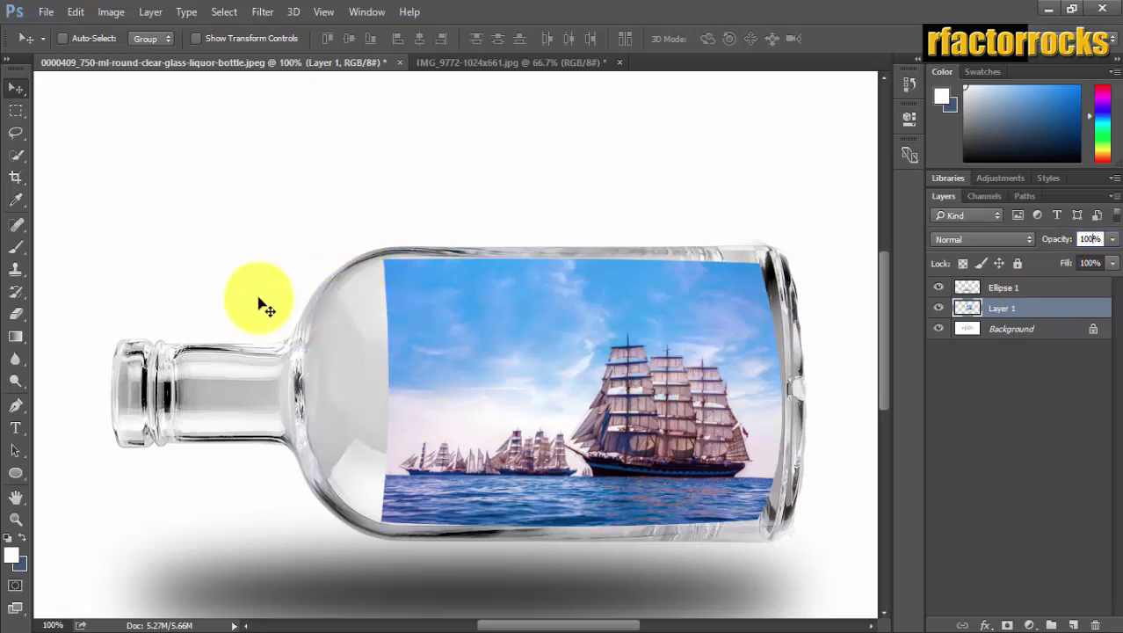
left_click(12, 113)
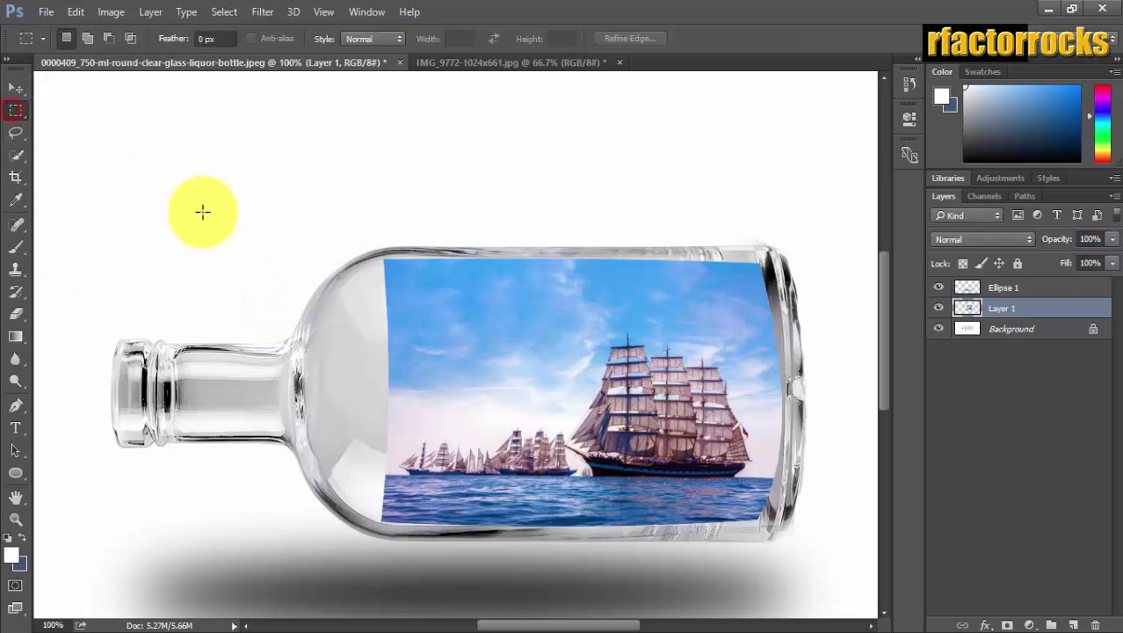
left_click_drag(243, 207, 513, 410)
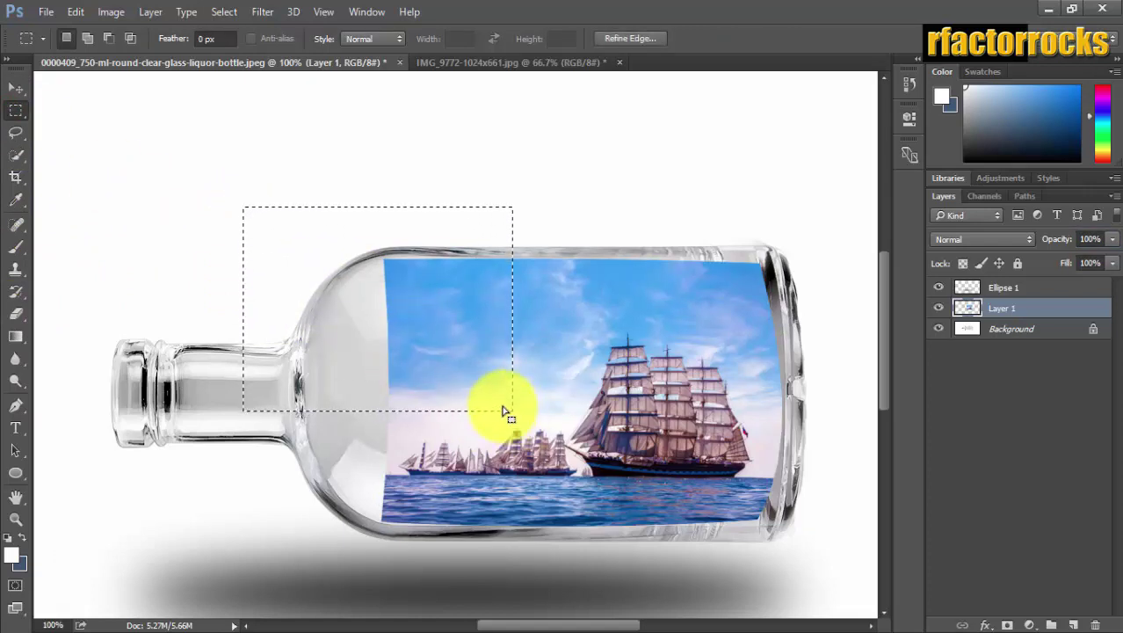
key("ctrl+j")
left_click_drag(508, 409, 381, 333)
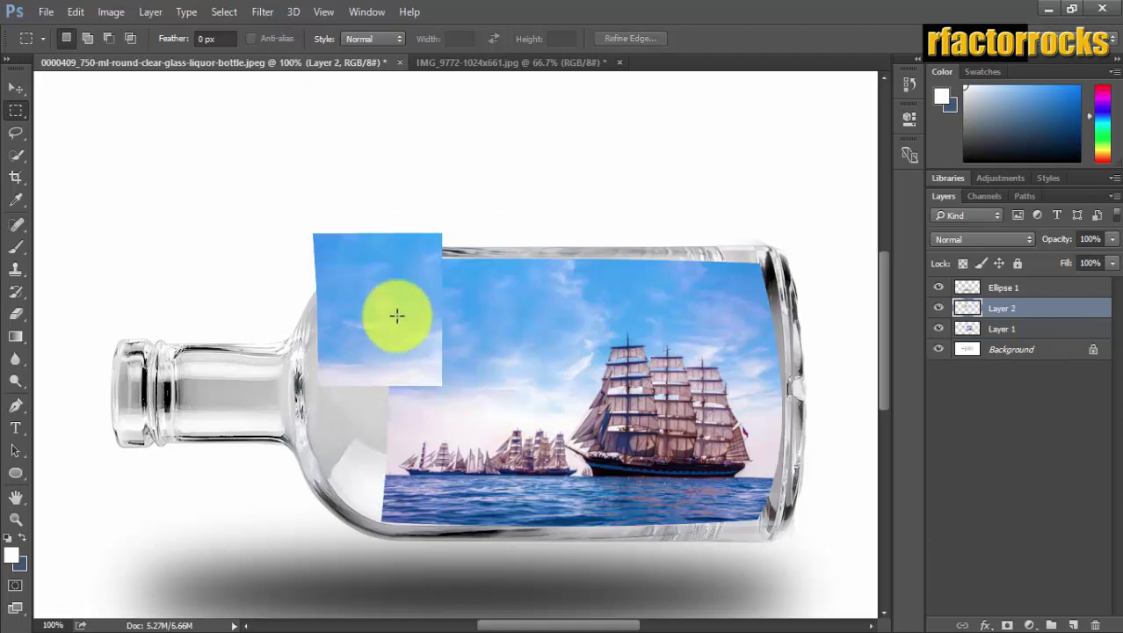
left_click(17, 88)
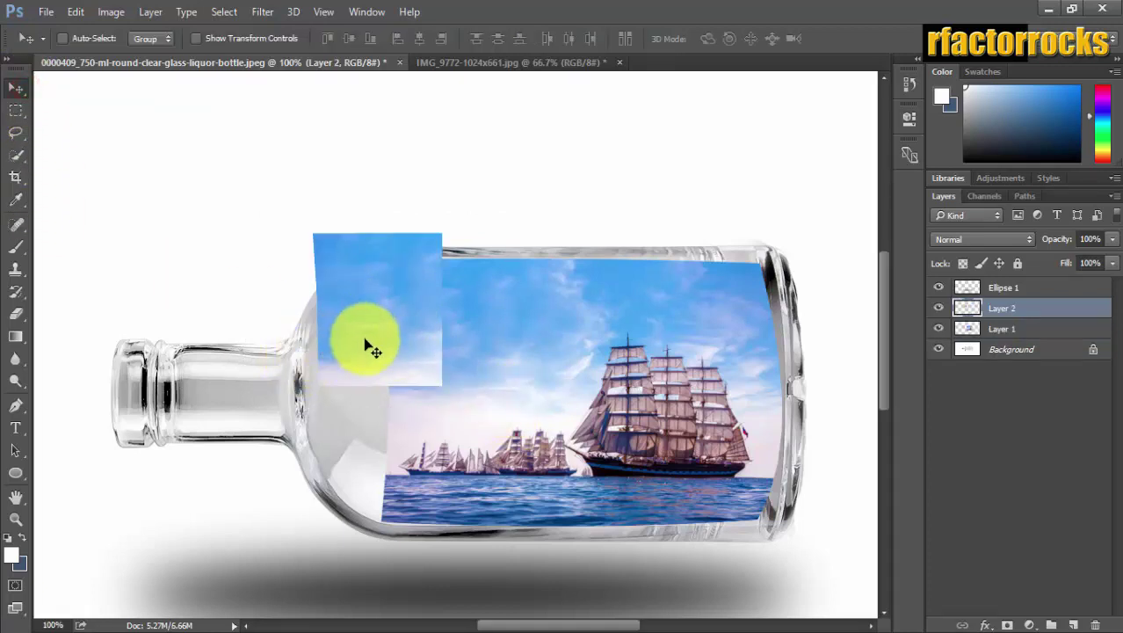
left_click_drag(365, 345, 351, 376)
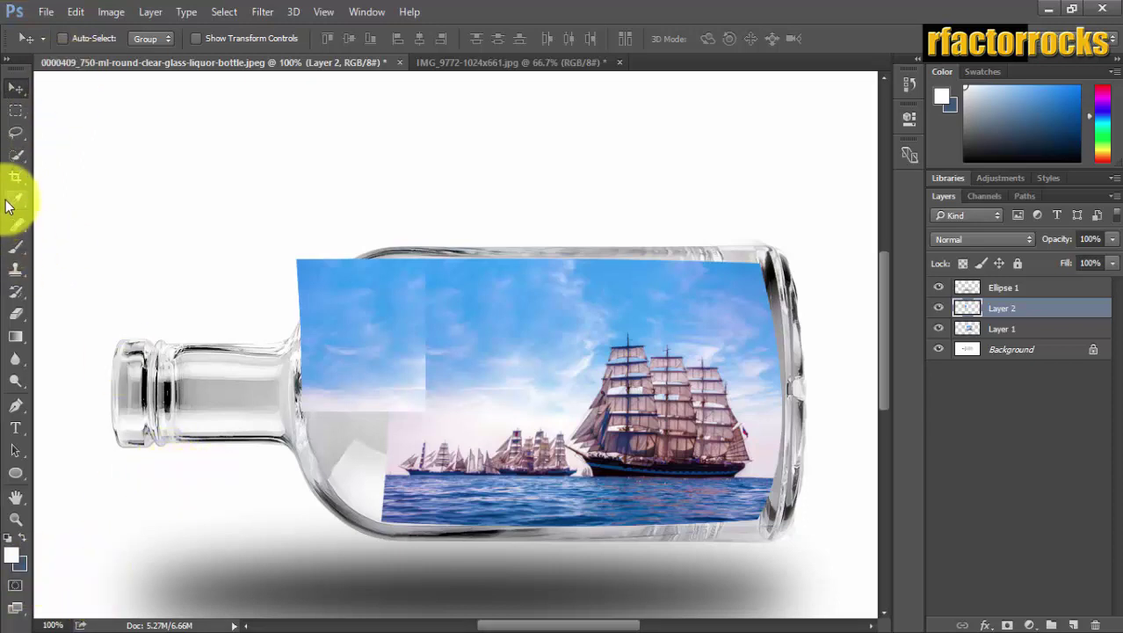
key("Delete")
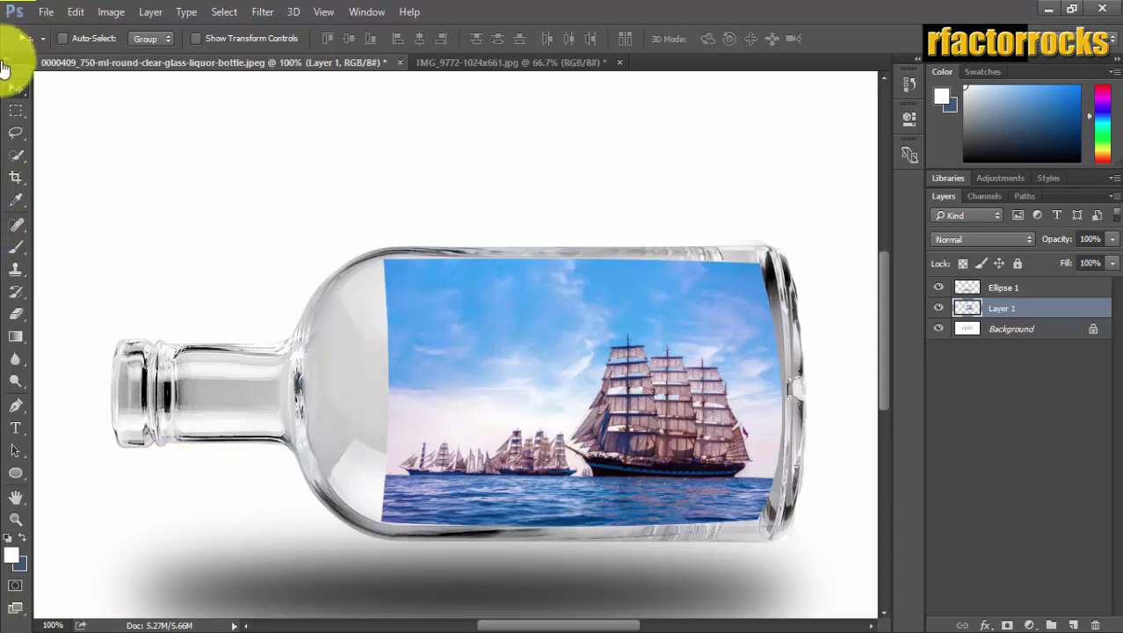
Copy the full-height strip at the ship photo's left edge, including the small ships, onto a new layer
left_click(17, 111)
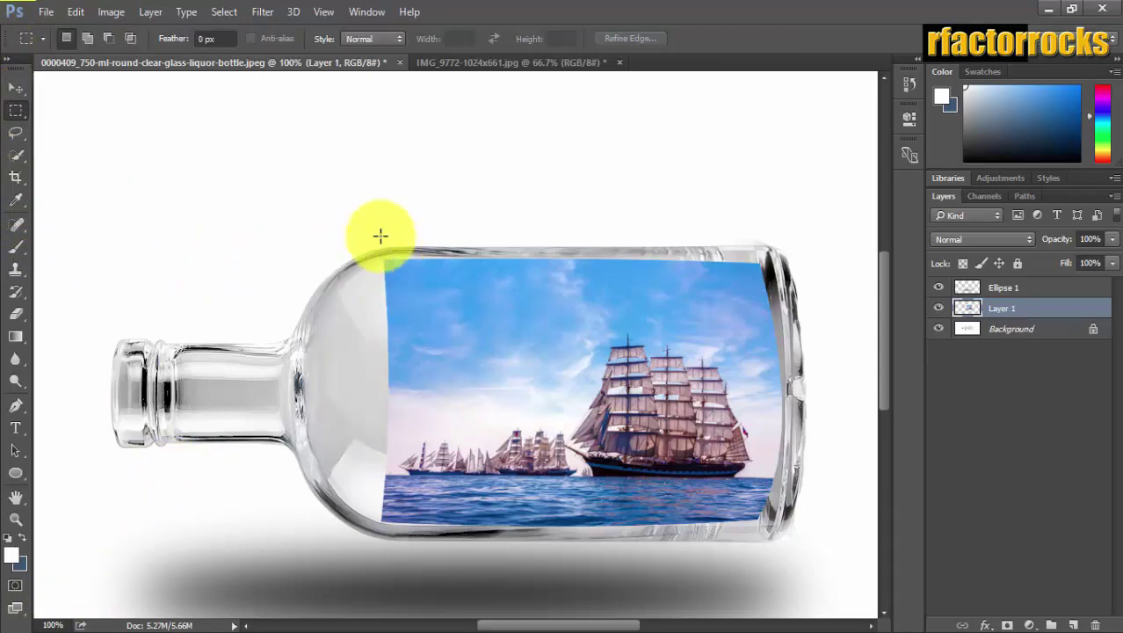
left_click_drag(361, 218, 539, 539)
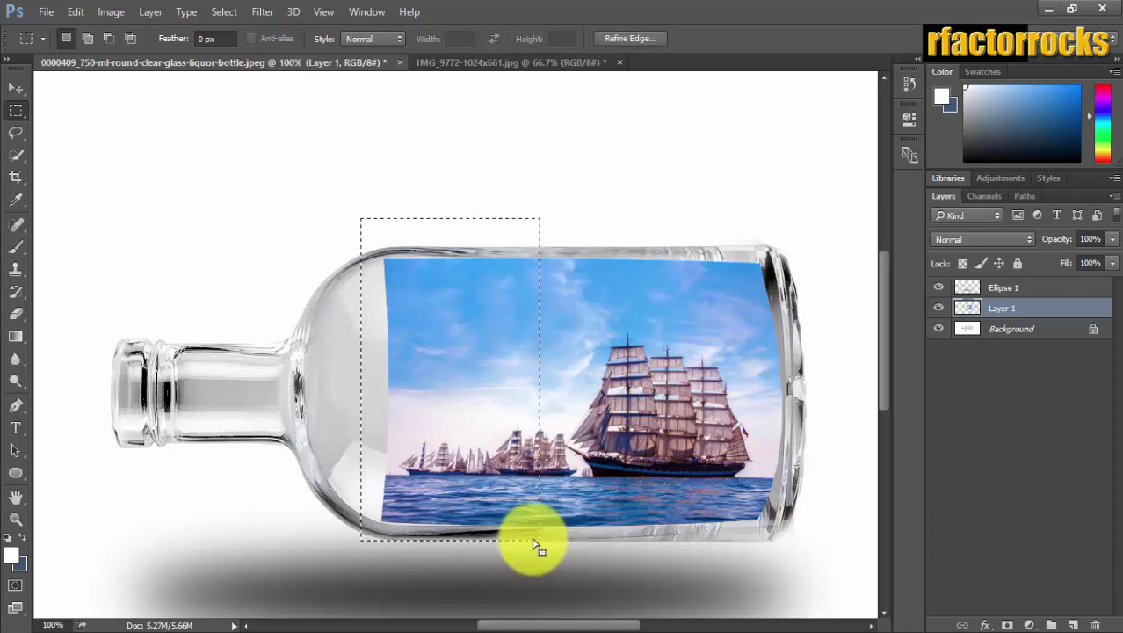
key("ctrl+v")
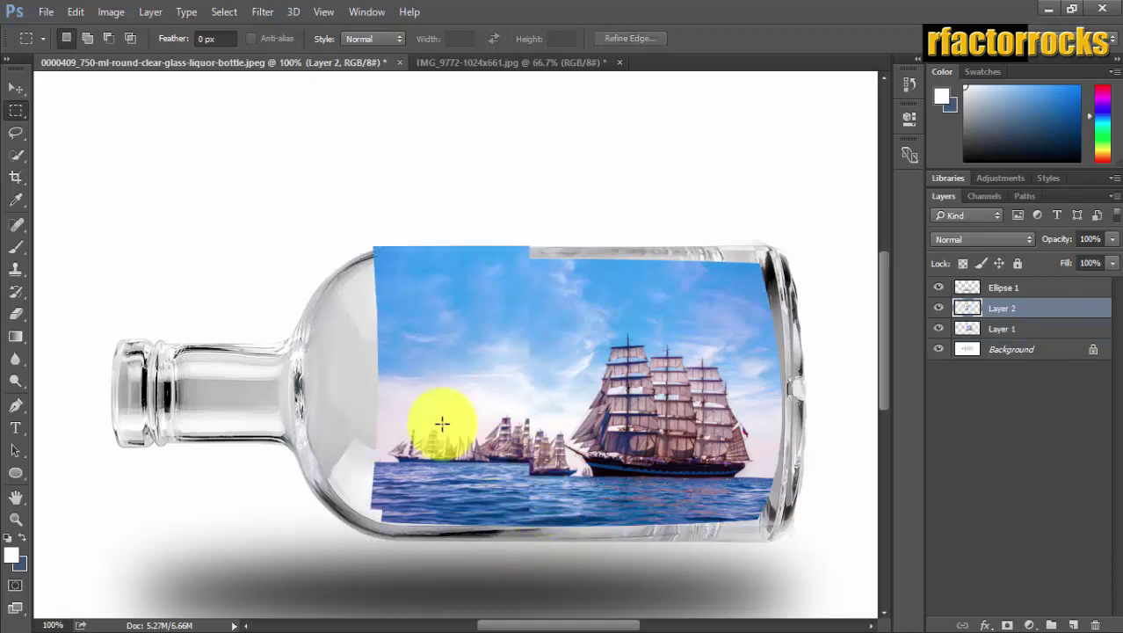
Move the copied strip left and down to extend the ship photo toward the bottleneck with a level horizon, and merge both layers
left_click(18, 91)
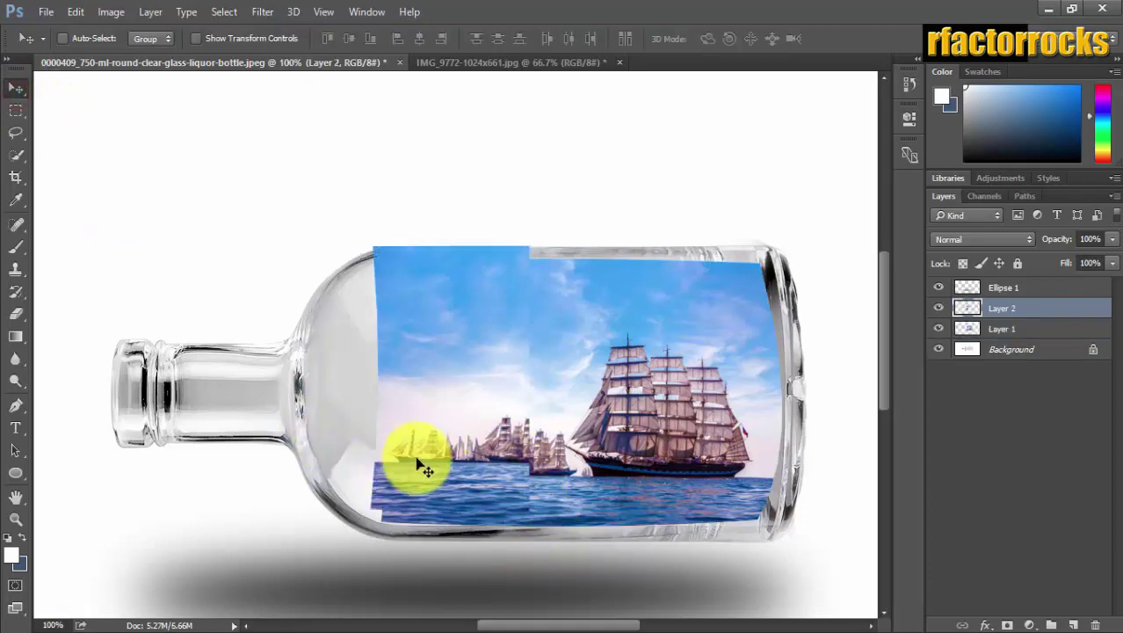
key("Left")
key("Left")
key("Left")
key("Left")
key("Left")
key("Left")
key("Left")
key("Left")
key("Left")
key("Left")
key("Left")
key("Left")
key("Left")
key("Left")
key("Left")
key("Left")
key("Left")
key("Left")
key("Left")
key("Left")
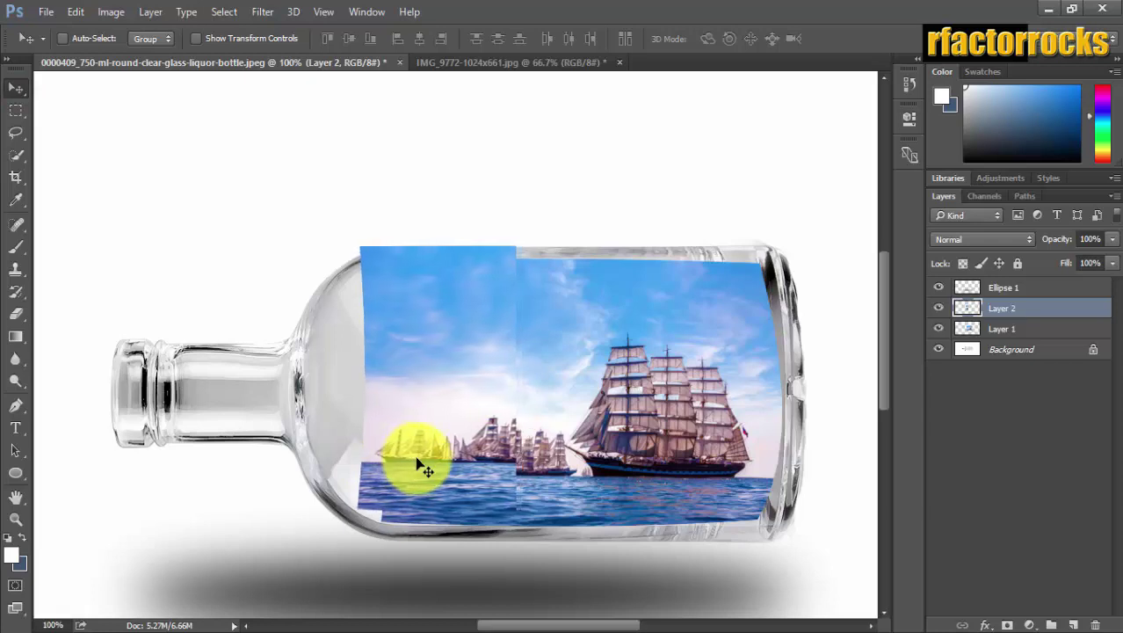
key("Left")
key("Left")
key("Left")
key("Left")
key("Left")
key("Left")
key("Left")
key("Left")
key("Left")
key("Left")
key("Left")
key("Left")
key("Left")
key("Left")
key("Left")
key("Left")
key("Left")
key("Left")
key("Left")
key("Left")
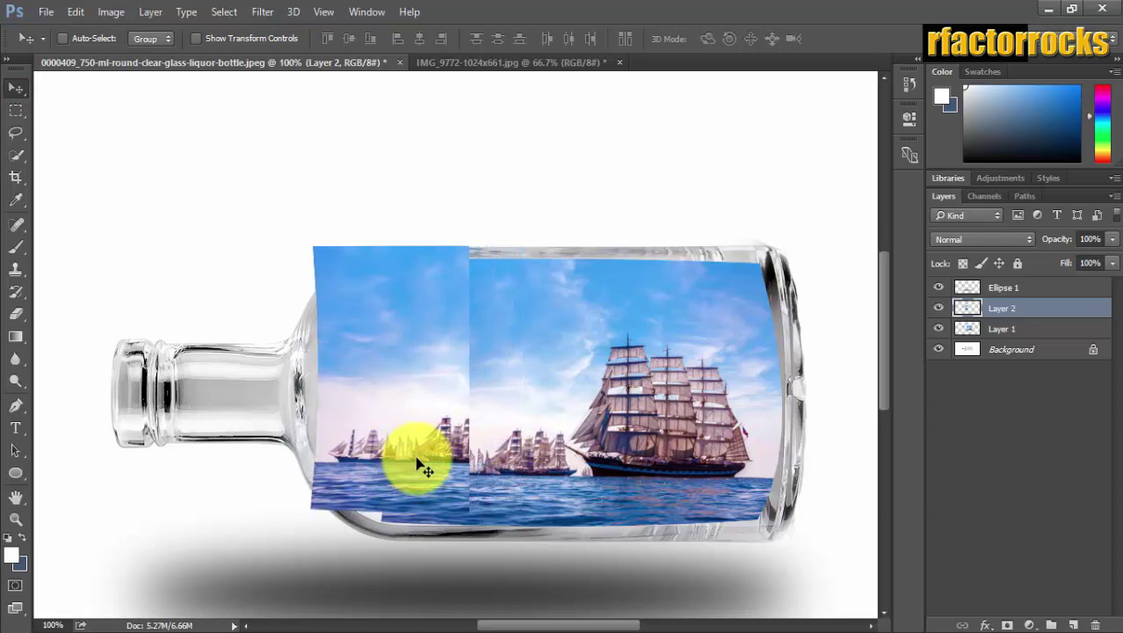
key("Left")
key("Left")
key("Left")
key("Left")
key("Left")
key("Left")
key("Left")
key("Left")
key("Left")
key("Left")
key("Left")
key("Left")
key("Left")
key("Left")
key("Left")
key("Left")
key("Left")
key("Left")
key("Left")
key("Left")
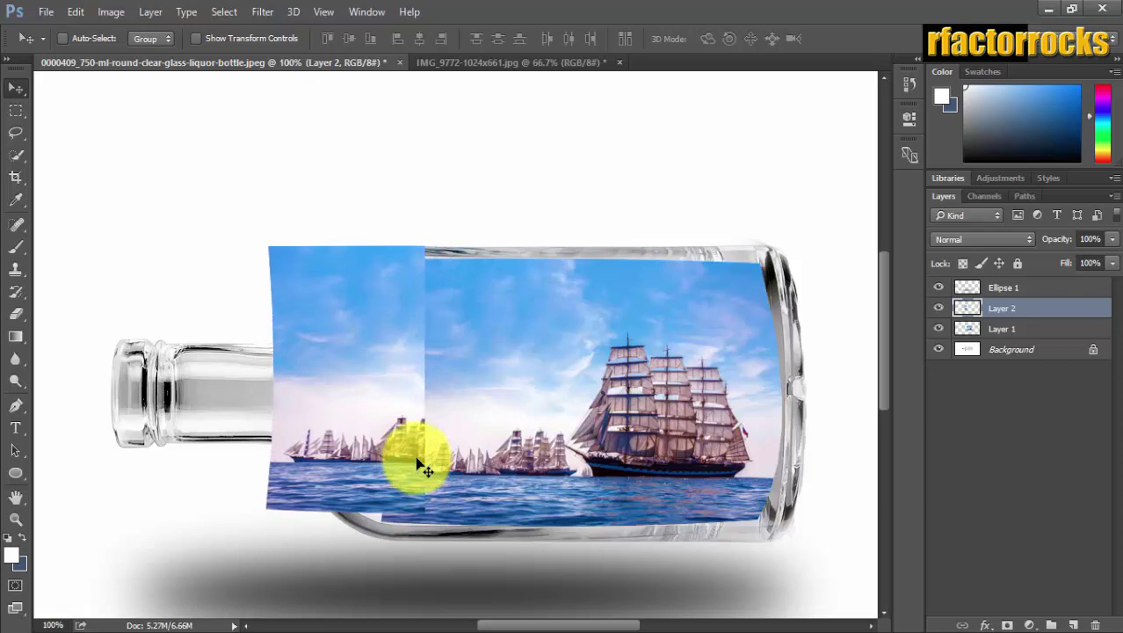
key("Down")
key("Down")
key("Down")
key("Down")
key("Down")
key("Down")
key("Down")
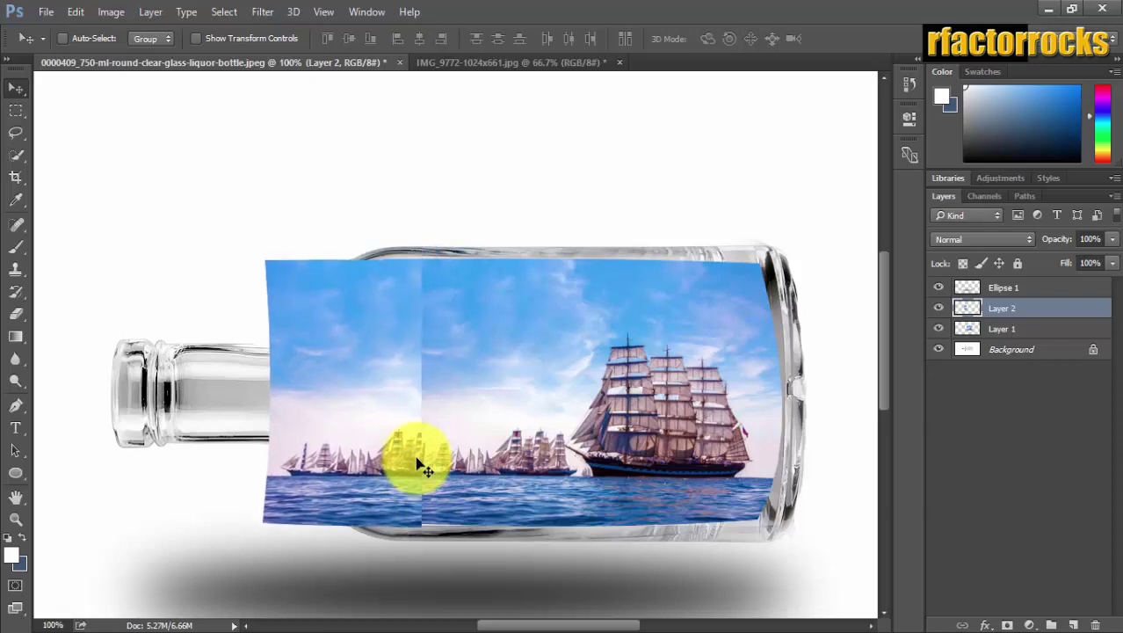
key("Left")
key("Left")
key("Left")
key("Left")
key("Left")
key("Left")
key("Left")
key("Left")
key("Left")
key("Left")
key("Left")
key("Left")
key("Left")
key("Left")
key("Left")
key("Left")
key("Left")
key("Left")
key("Left")
key("Left")
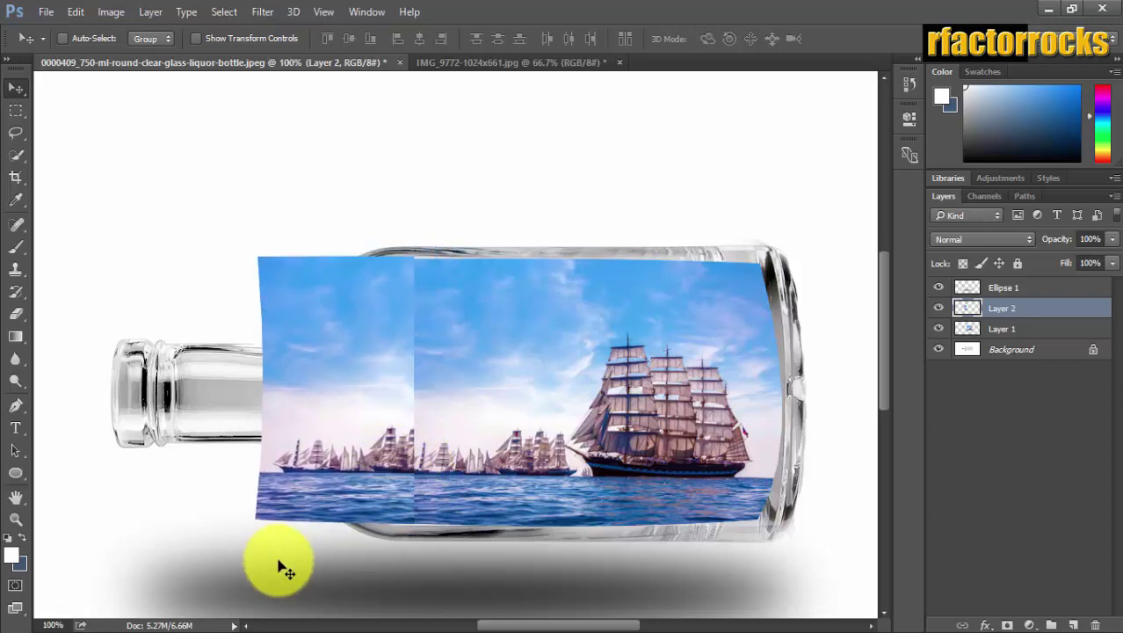
key("Left")
key("Left")
key("Left")
key("Left")
key("Left")
key("Left")
key("Left")
key("Left")
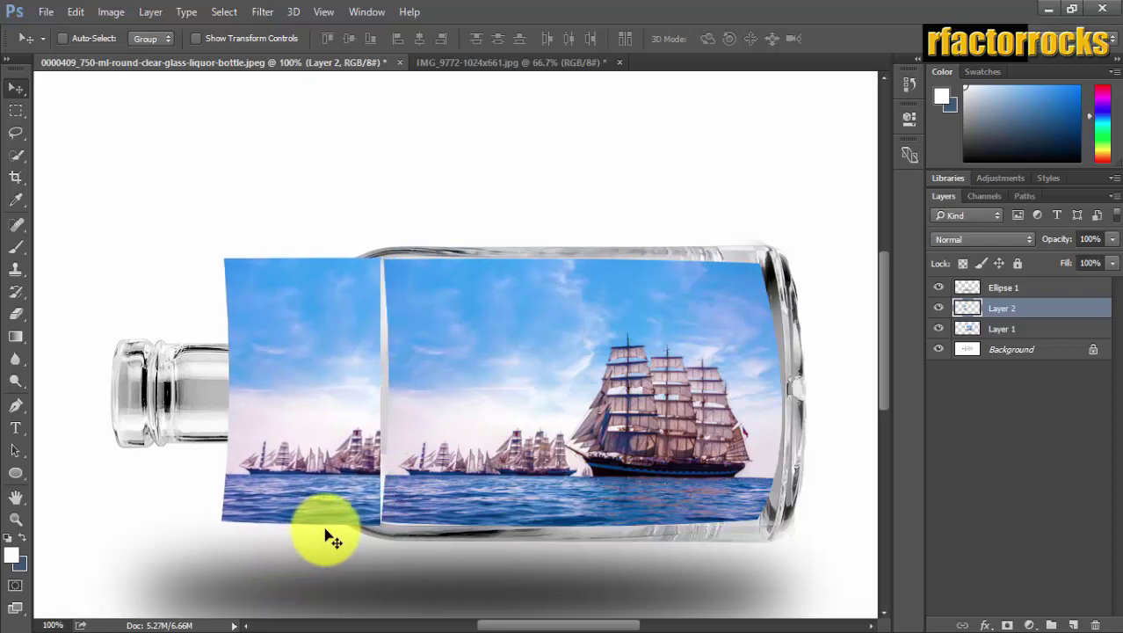
key("Right")
key("Right")
key("Right")
key("Right")
key("Right")
key("Right")
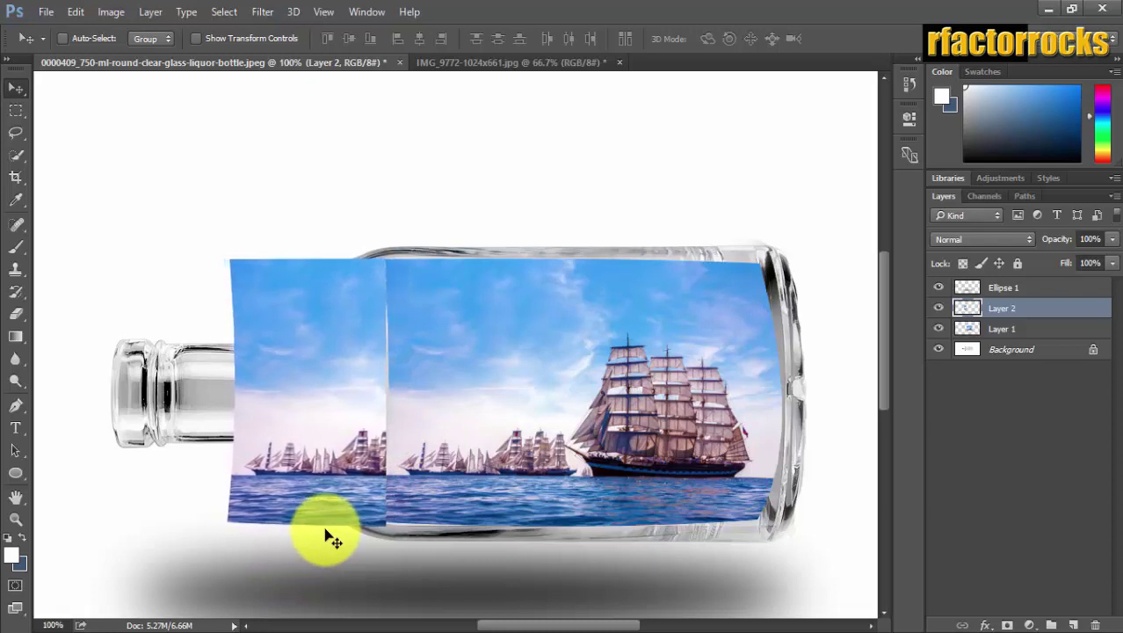
key("Right")
key("Right")
key("Right")
key("Right")
key("Right")
key("Right")
key("Right")
key("Right")
key("Right")
key("Right")
key("Right")
key("Right")
key("Right")
key("Right")
key("Right")
key("Right")
key("Right")
key("Right")
key("Right")
key("Right")
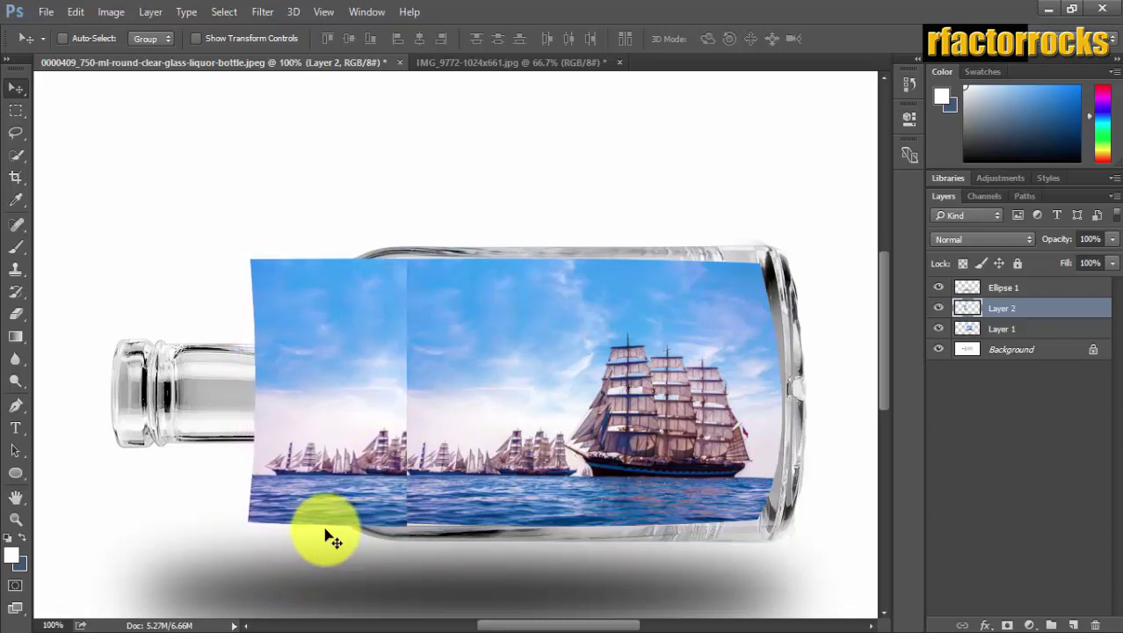
key("Right")
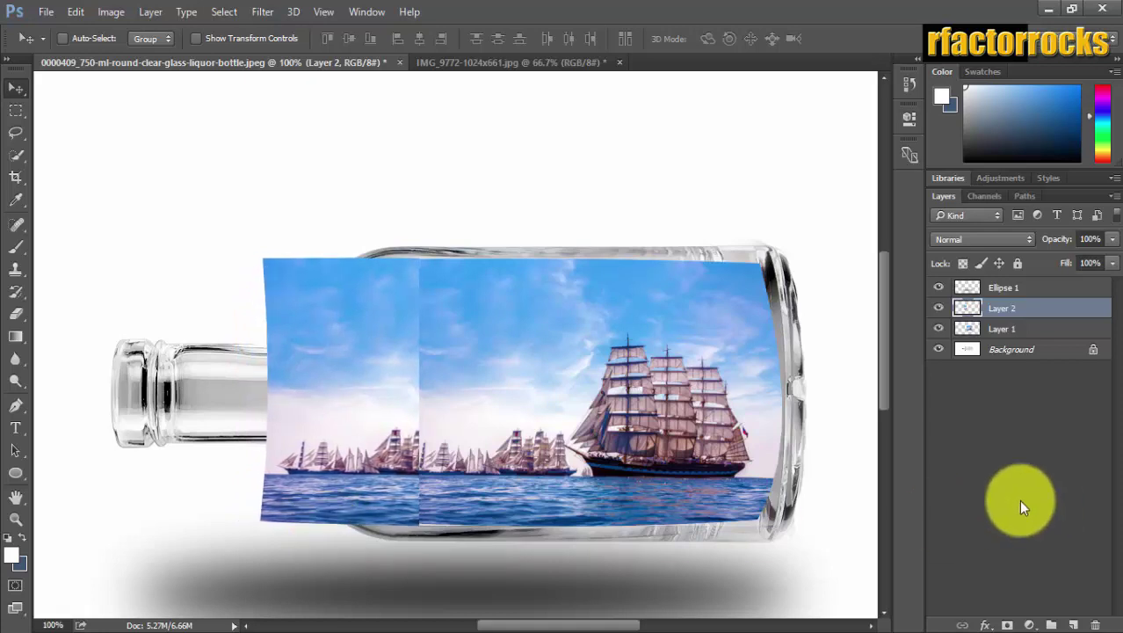
left_click(1017, 332, "ctrl")
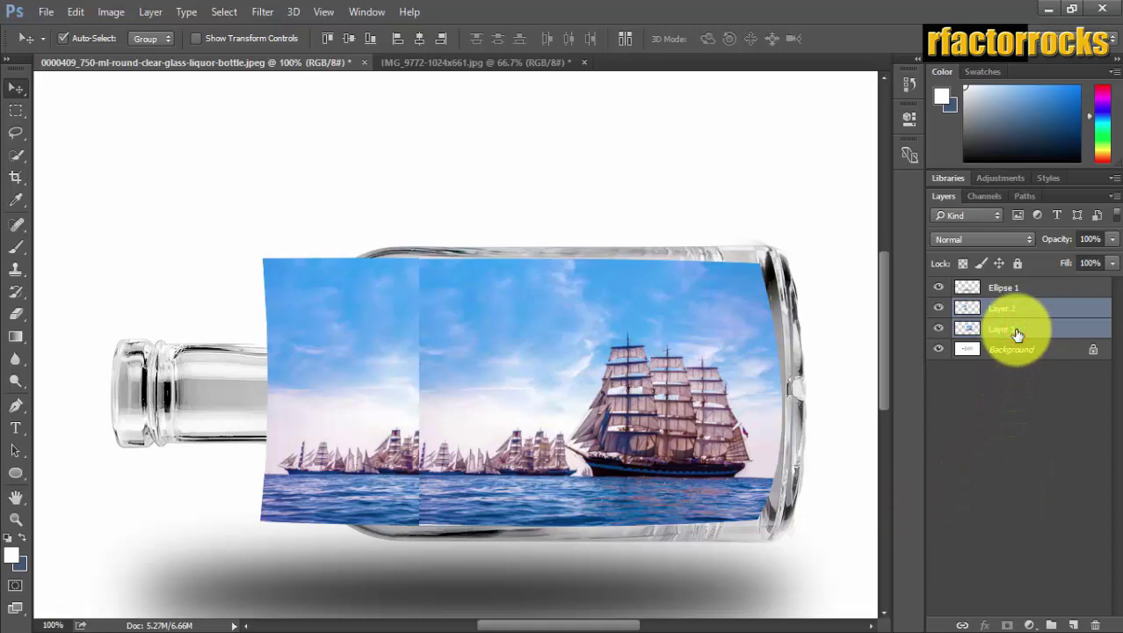
key("ctrl+e")
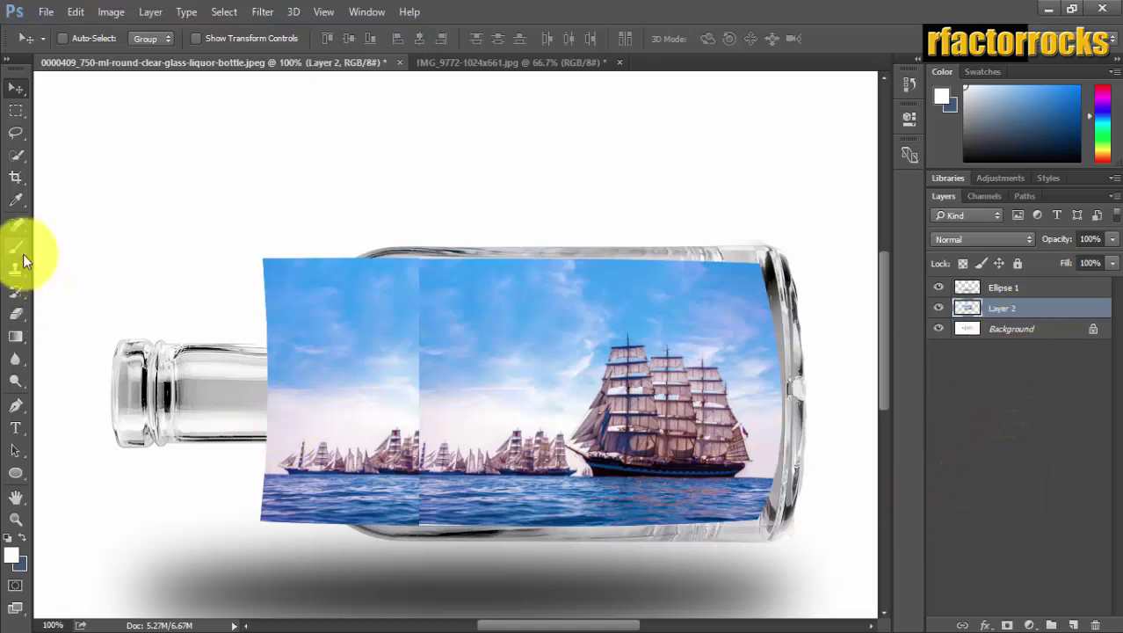
Cover the upper part of the vertical seam in the merged photo with sky cloned from beside it, using a 71 px Clone Stamp
left_click(11, 270)
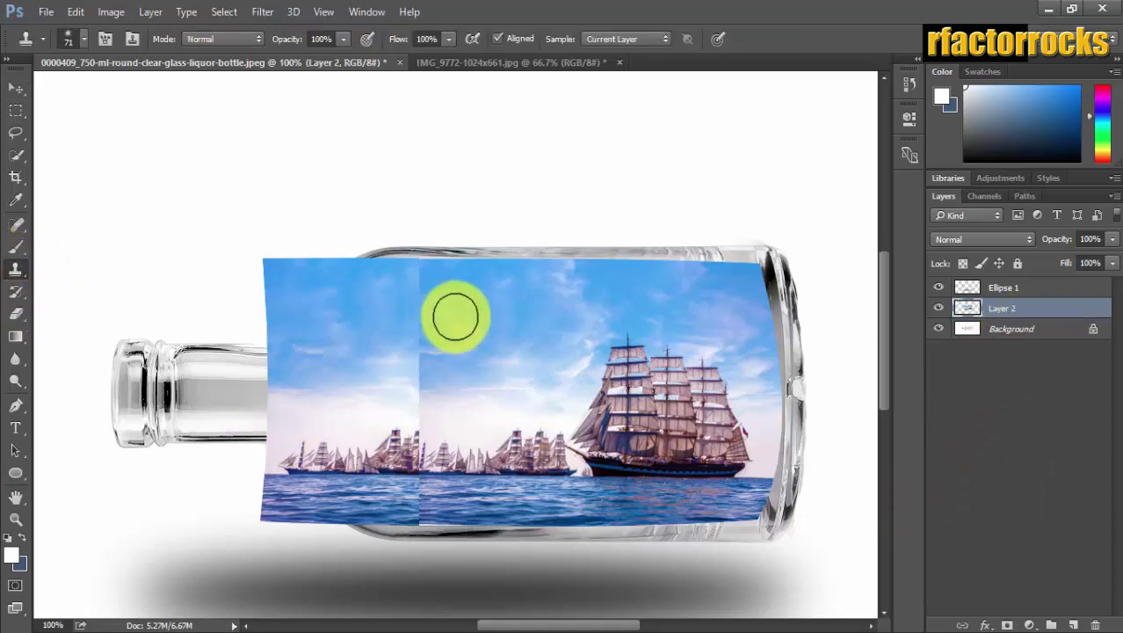
left_click(464, 311, "alt")
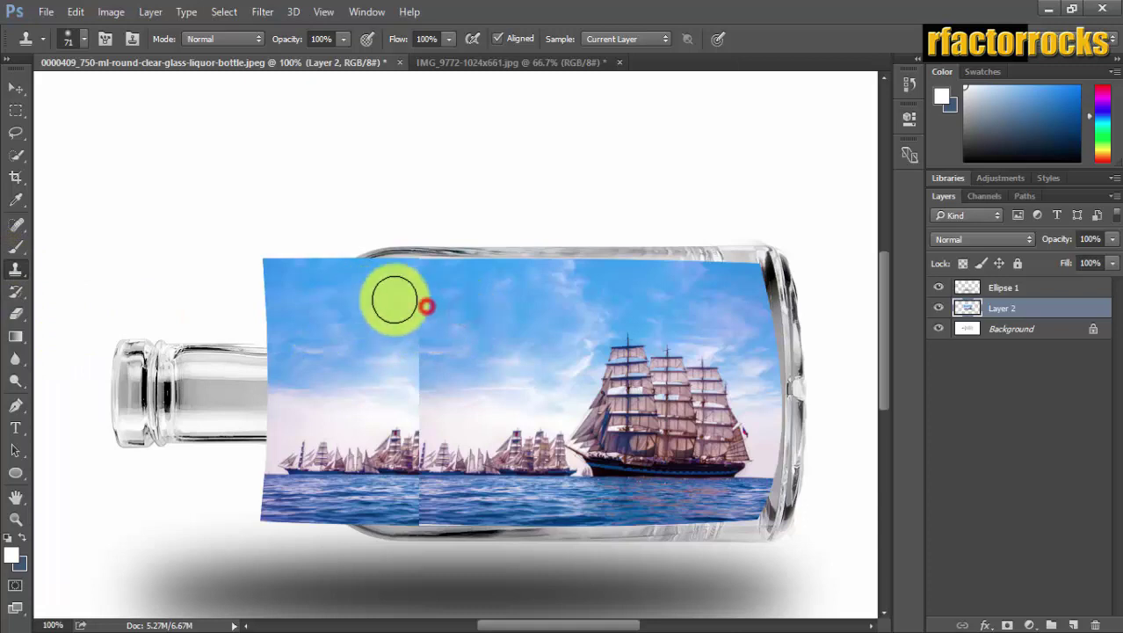
key("z")
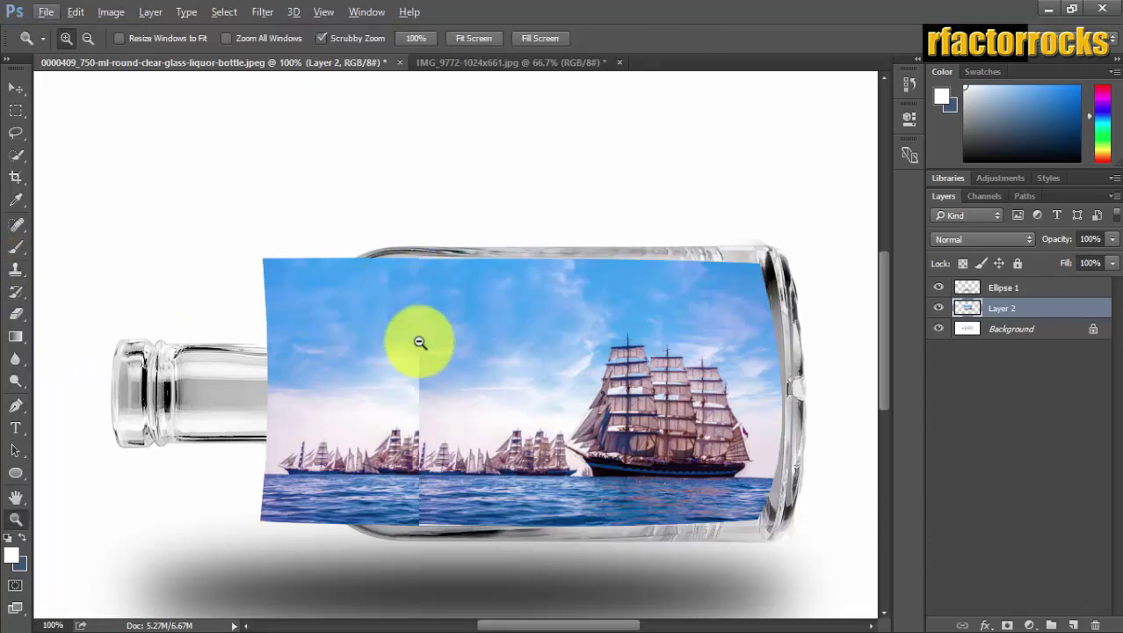
left_click(13, 269)
left_click(464, 308, "alt")
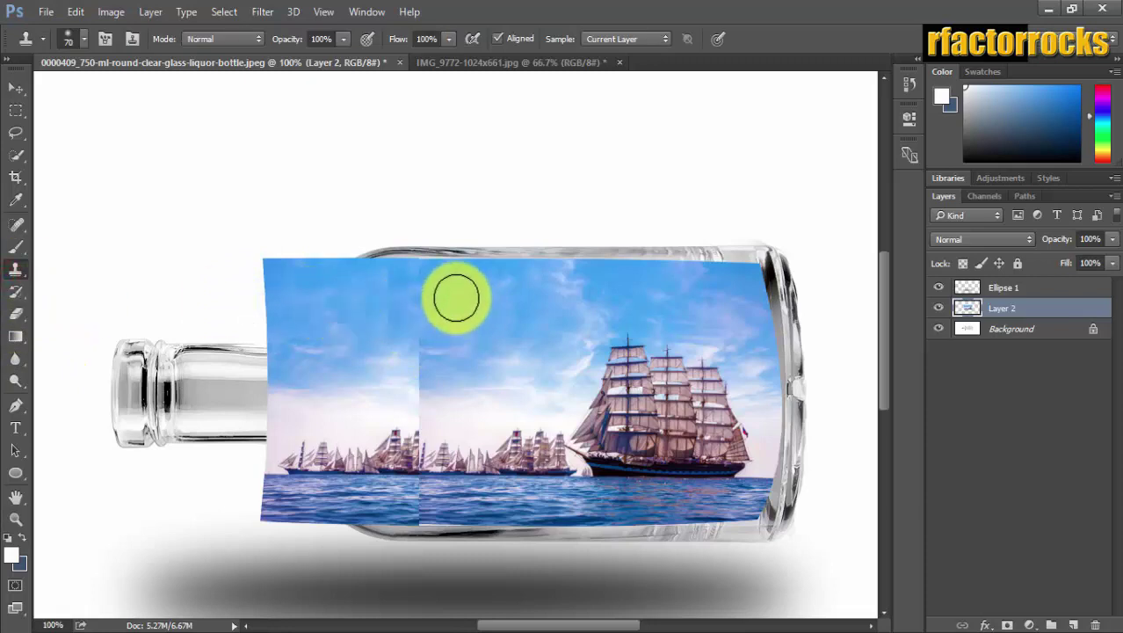
Cover the middle of the vertical seam in the ship photo with nearby blue sky, using a 45 px Clone Stamp
left_click(451, 343, "alt")
mouse_move(509, 338)
left_mouse_down()
mouse_move(411, 340)
mouse_move(415, 357)
left_mouse_up()
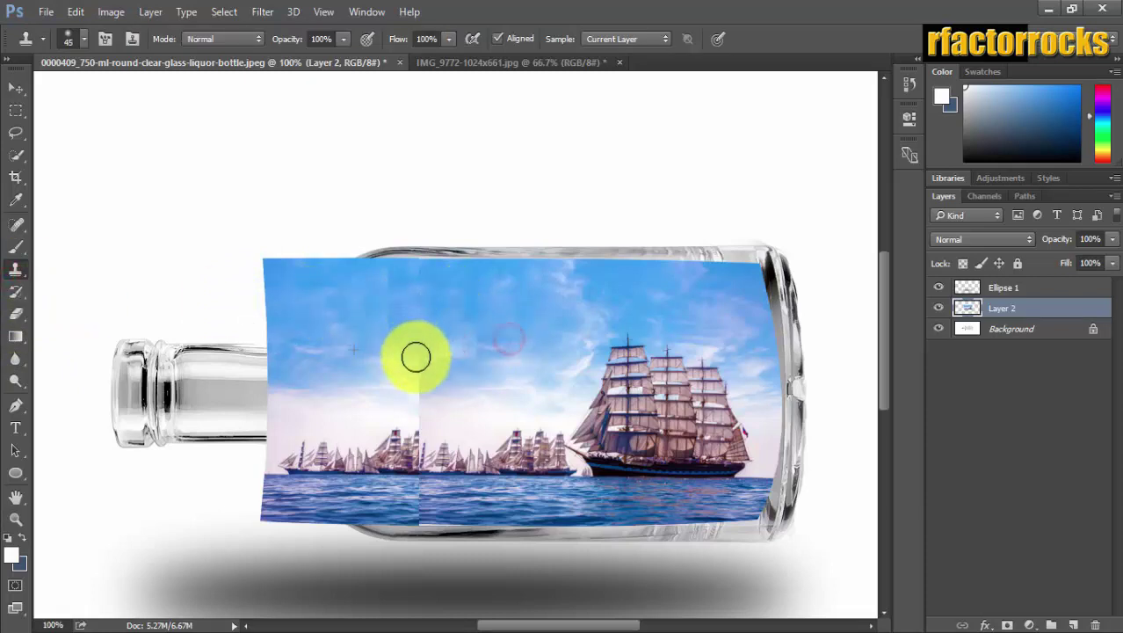
left_click(476, 316, "alt")
mouse_move(474, 326)
left_mouse_down()
mouse_move(477, 361)
mouse_move(469, 352)
left_mouse_up()
left_click(498, 325, "alt")
left_click(454, 324, "alt")
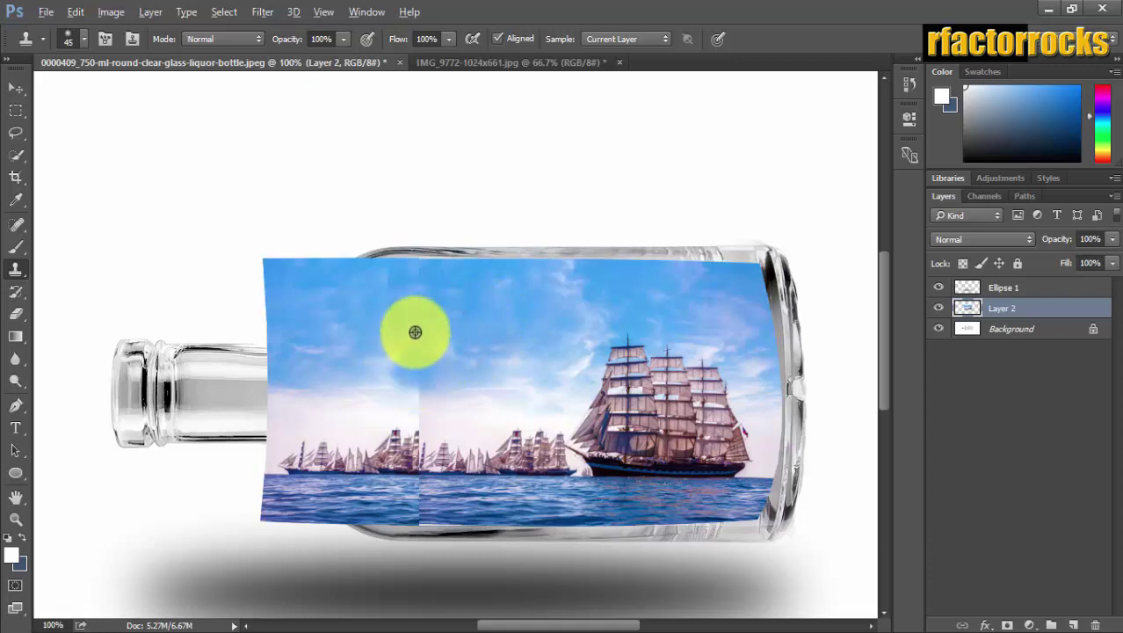
mouse_move(410, 331)
left_mouse_down()
mouse_move(371, 359)
mouse_move(385, 362)
left_mouse_up()
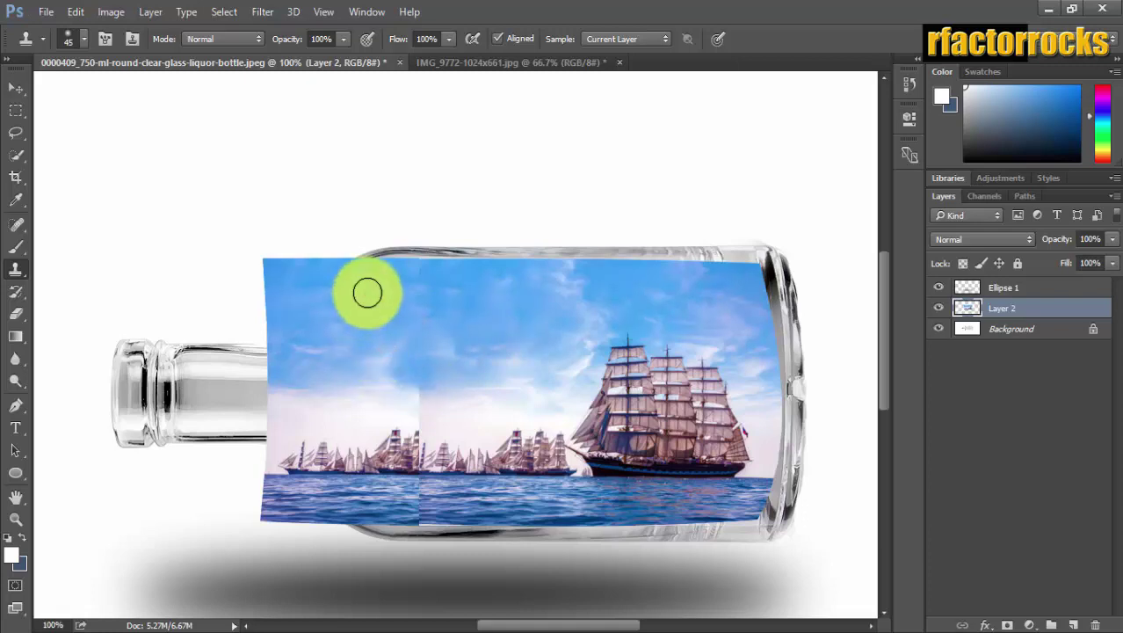
Blend the cloned patches left of the seam and clone over the seam through the pale lower sky and small ships
left_click(369, 293)
left_click(381, 289)
left_click(388, 331)
left_click(388, 370)
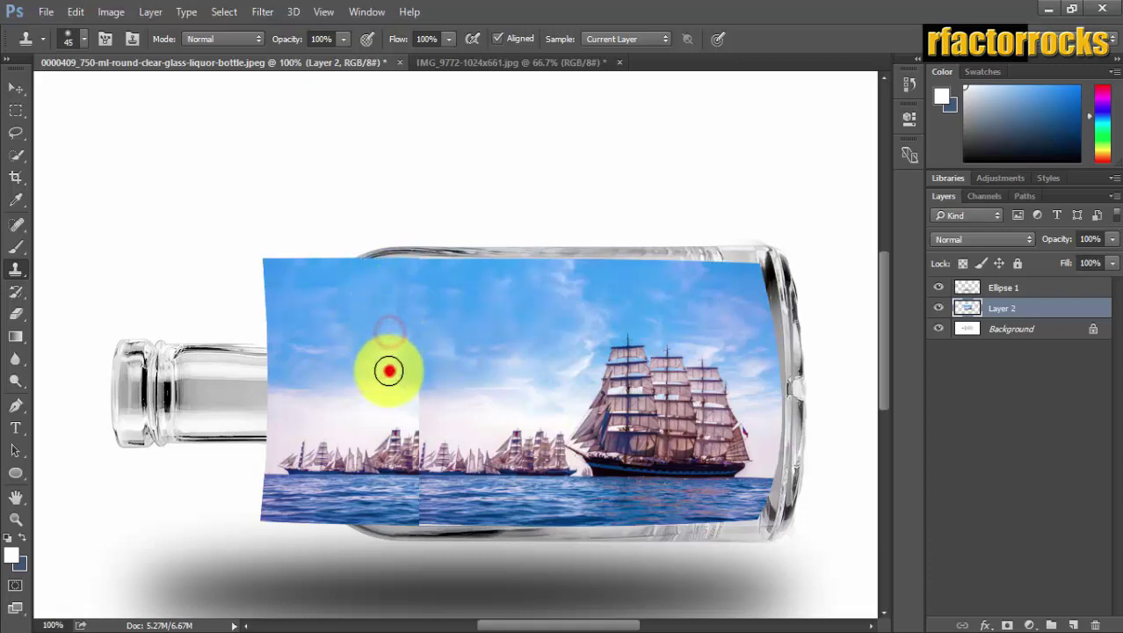
left_click(430, 348, "alt")
left_click(414, 361)
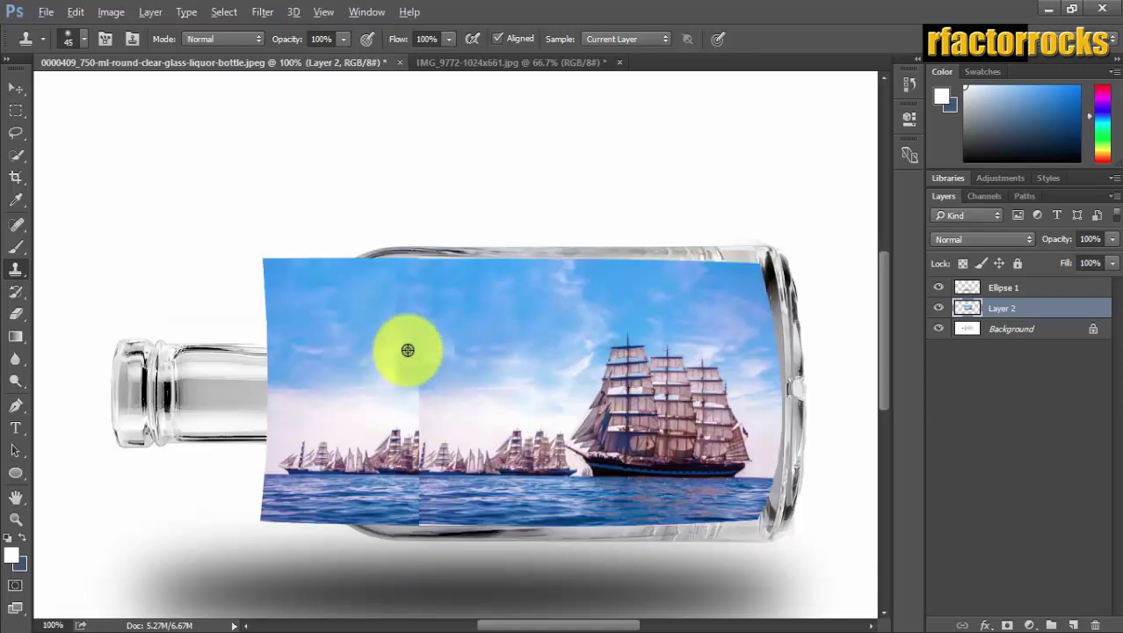
left_click(388, 361)
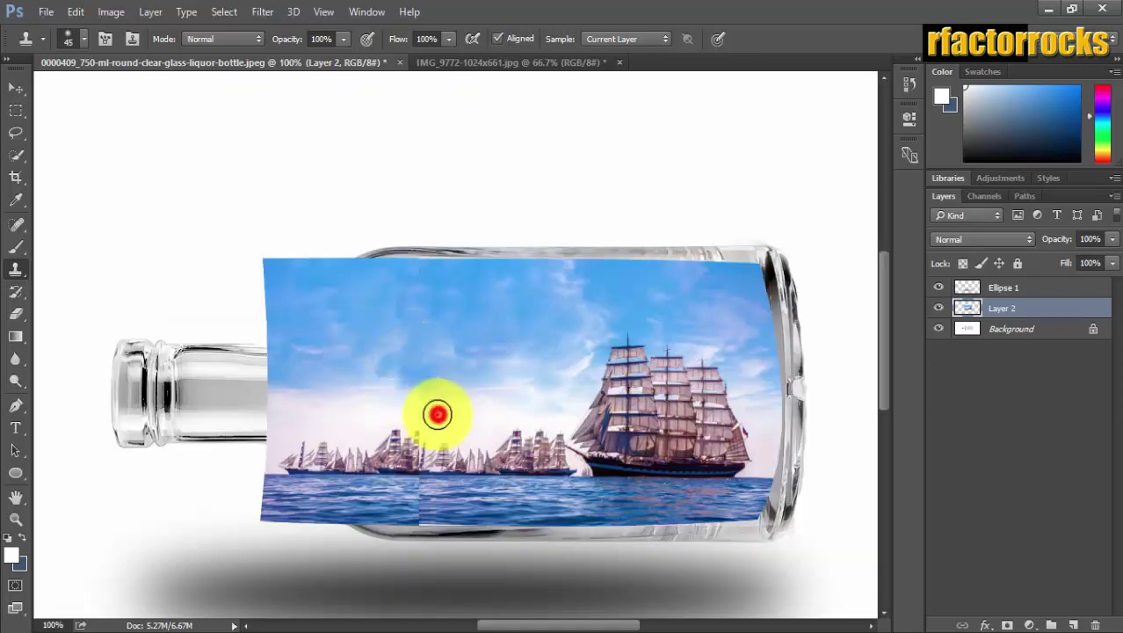
mouse_move(437, 414)
left_mouse_down()
mouse_move(460, 408)
mouse_move(442, 422)
mouse_move(398, 406)
left_mouse_up()
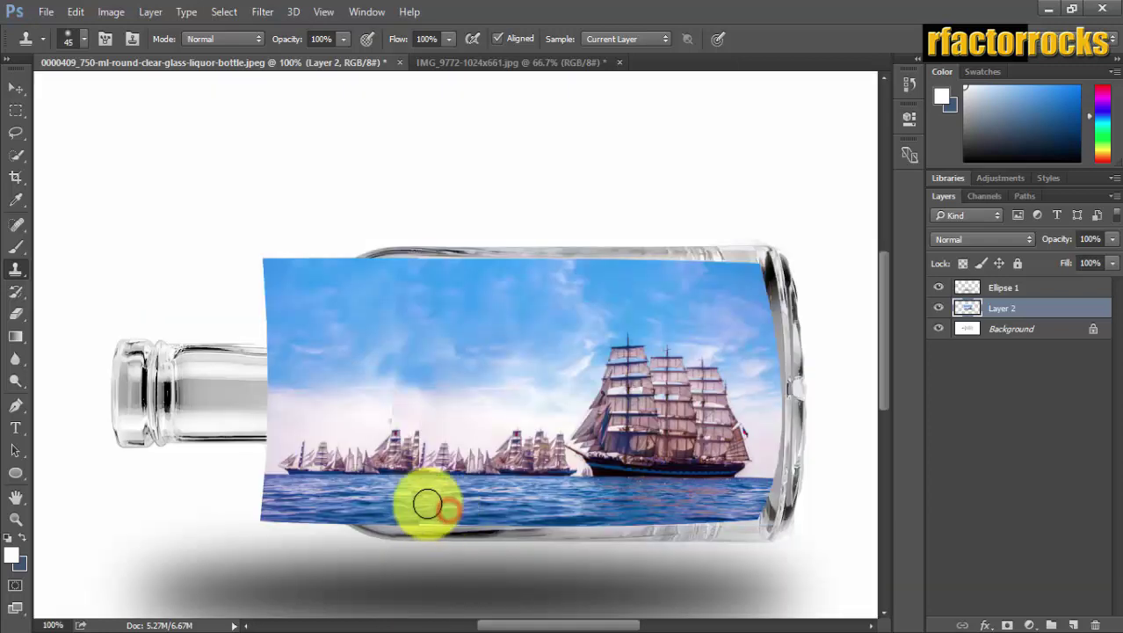
Hide the seam across the sea below the small ships with water cloned from the surrounding waves
left_click(399, 502)
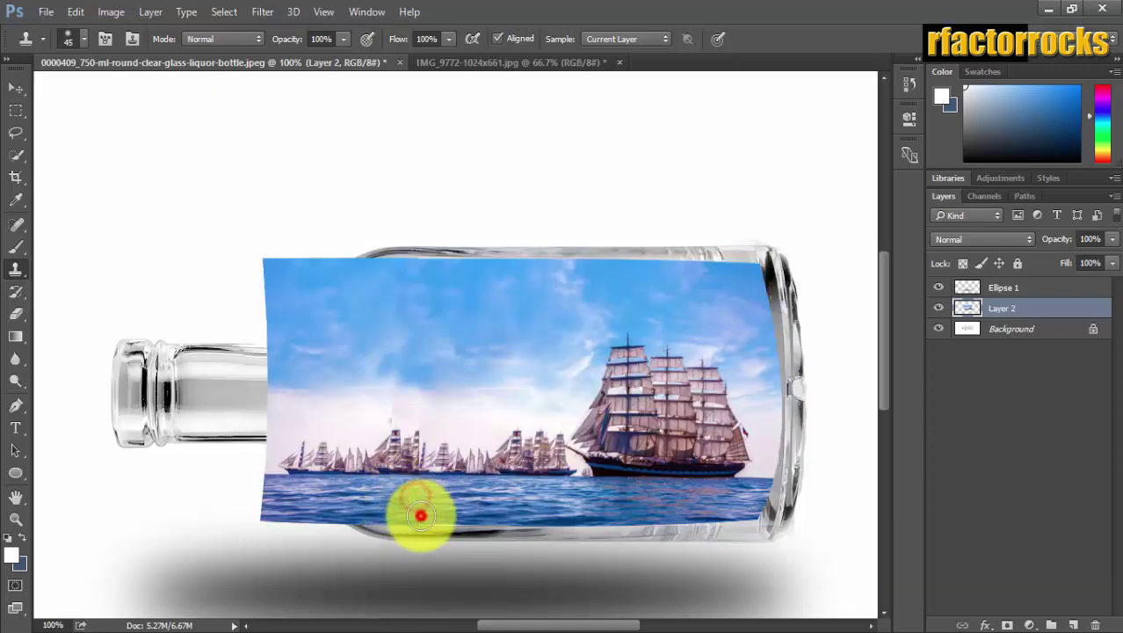
mouse_move(426, 515)
left_mouse_down()
mouse_move(454, 514)
mouse_move(366, 510)
left_mouse_up()
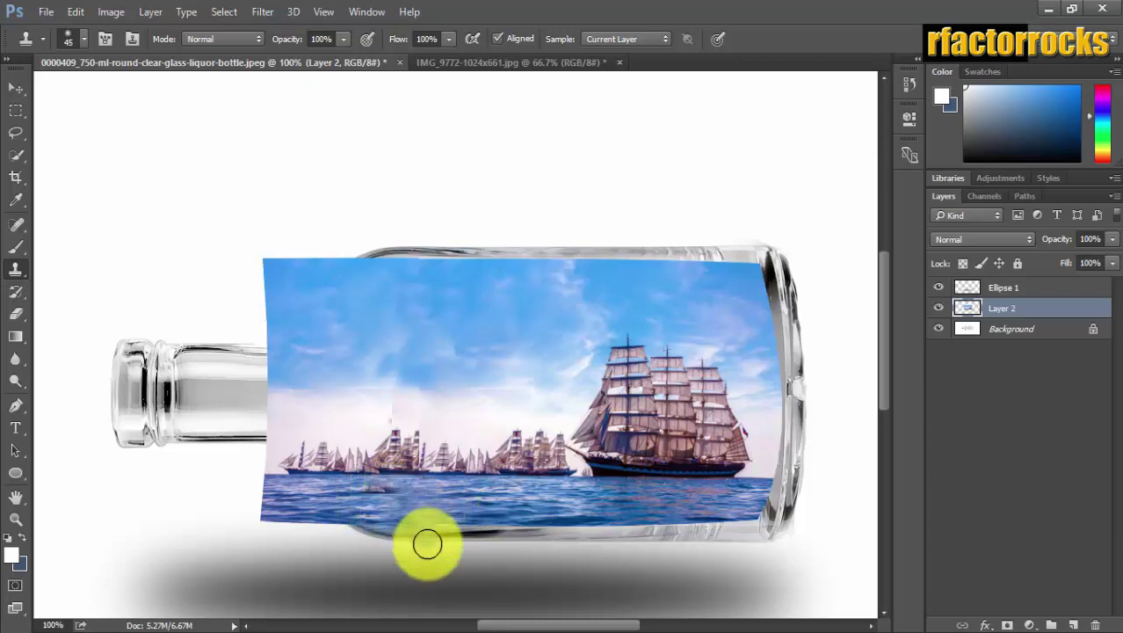
left_click(459, 486, "alt")
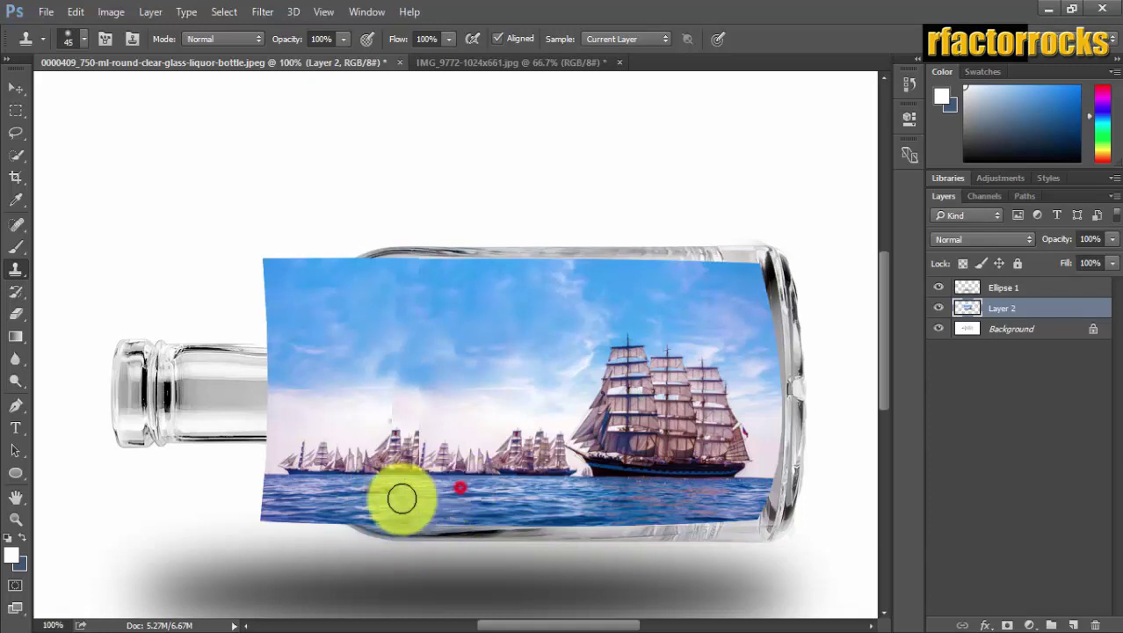
left_click_drag(370, 498, 376, 492)
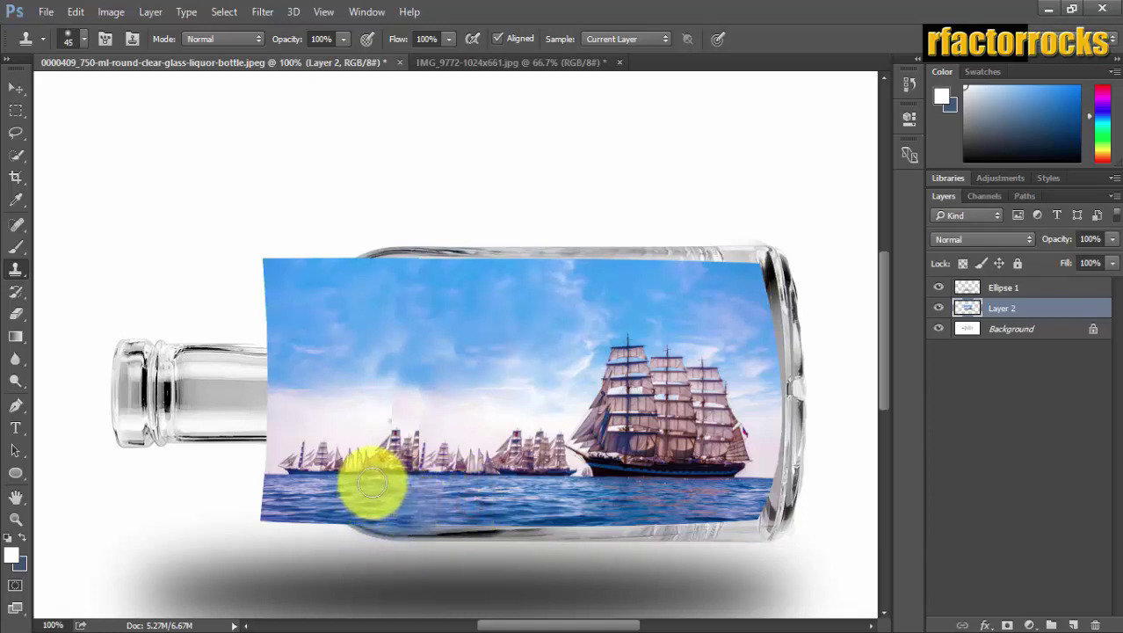
left_click_drag(388, 481, 450, 507)
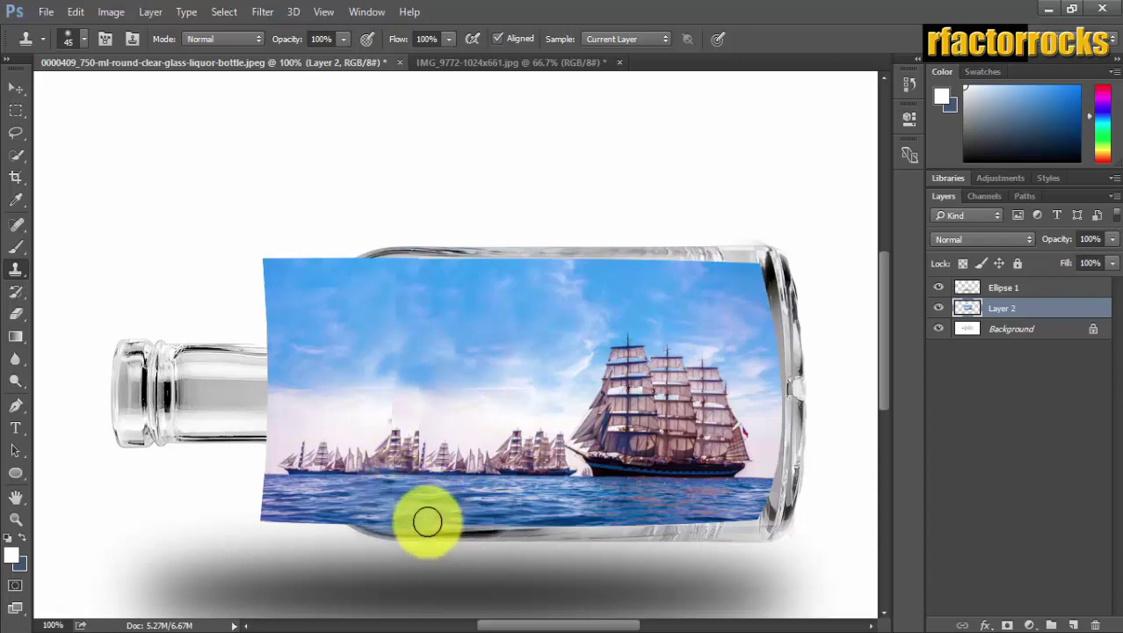
left_click(436, 514)
left_click(456, 506)
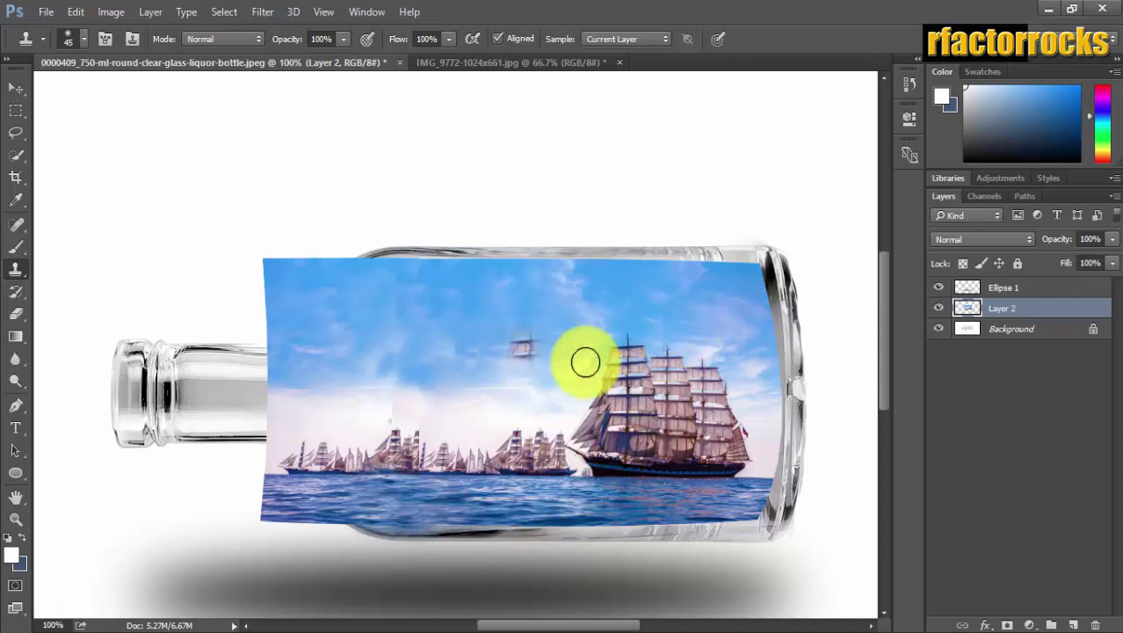
Lower the ship photo layer's opacity to 32%
left_click(1113, 240)
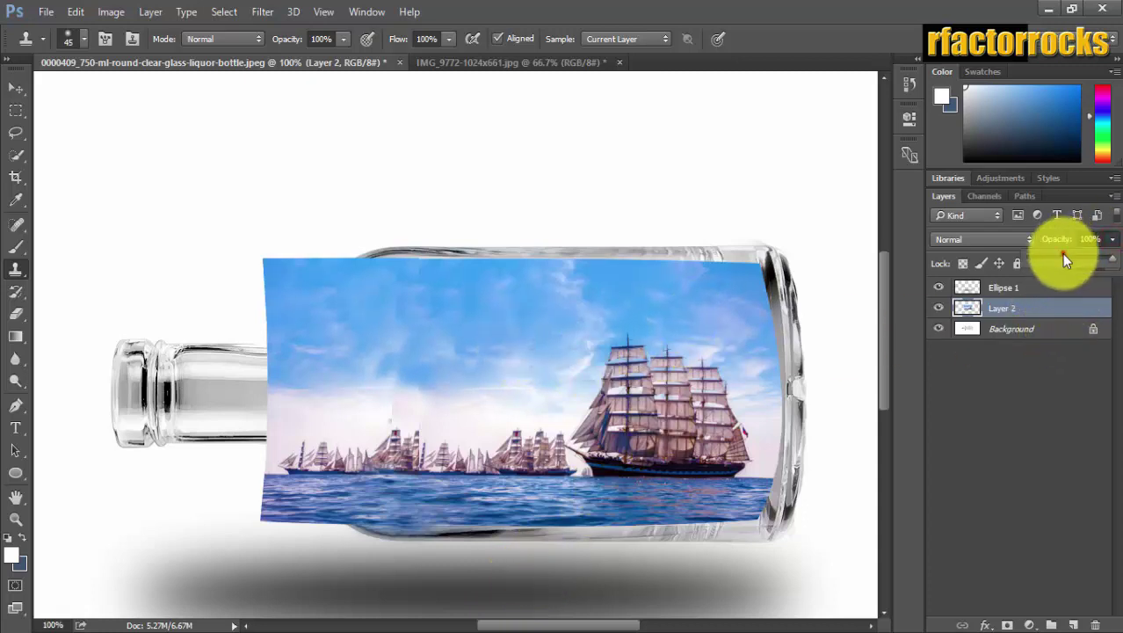
left_click_drag(1061, 253, 1054, 254)
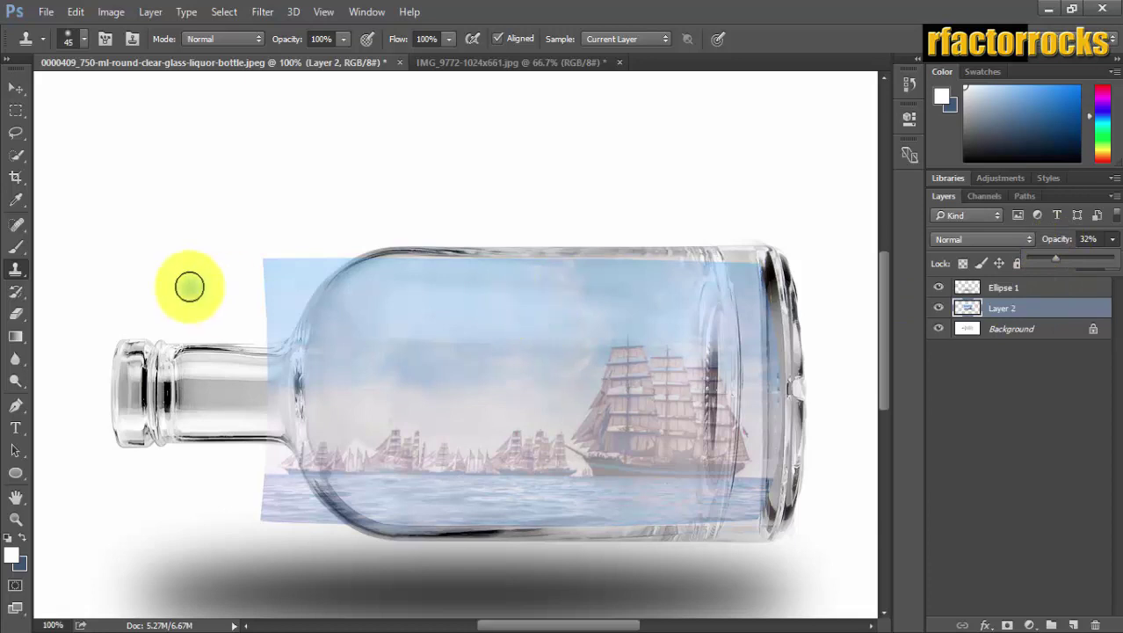
left_click(21, 87)
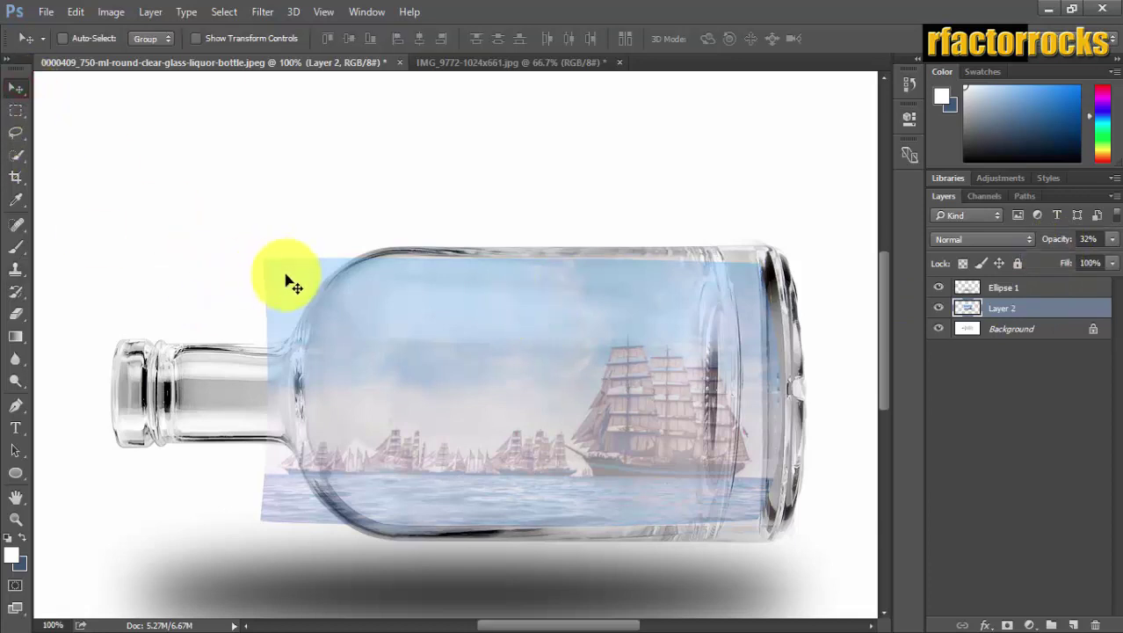
Erase the parts of the ship photo that spill outside the bottle's shoulder and neck, using a hard round eraser starting at 145 px
left_click(19, 311)
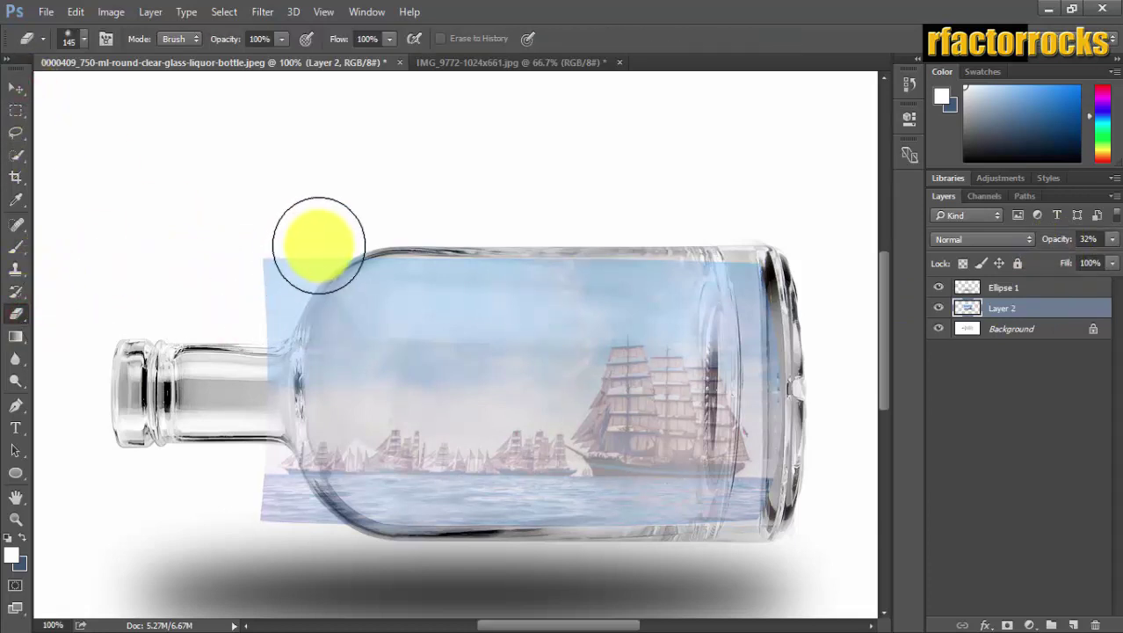
mouse_move(322, 224)
left_mouse_down()
mouse_move(261, 269)
mouse_move(239, 311)
mouse_move(300, 254)
mouse_move(293, 248)
mouse_move(261, 319)
mouse_move(255, 469)
mouse_move(332, 562)
mouse_move(233, 418)
left_mouse_up()
right_click(234, 415)
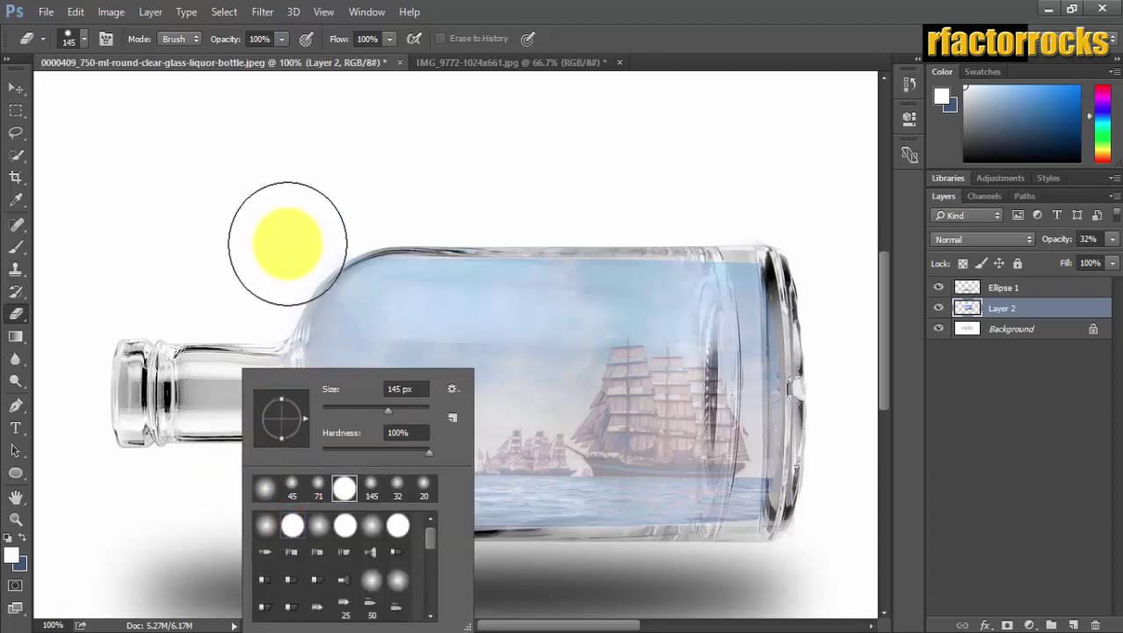
left_click(290, 232)
mouse_move(250, 286)
left_mouse_down()
mouse_move(228, 384)
mouse_move(230, 459)
mouse_move(303, 561)
mouse_move(351, 577)
left_mouse_up()
Reduce the hard eraser to 50 px and clean up the photo's edge along the bottle's lower shoulder
key("bracketleft")
key("bracketleft")
key("bracketleft")
key("bracketleft")
key("bracketleft")
key("bracketleft")
key("bracketleft")
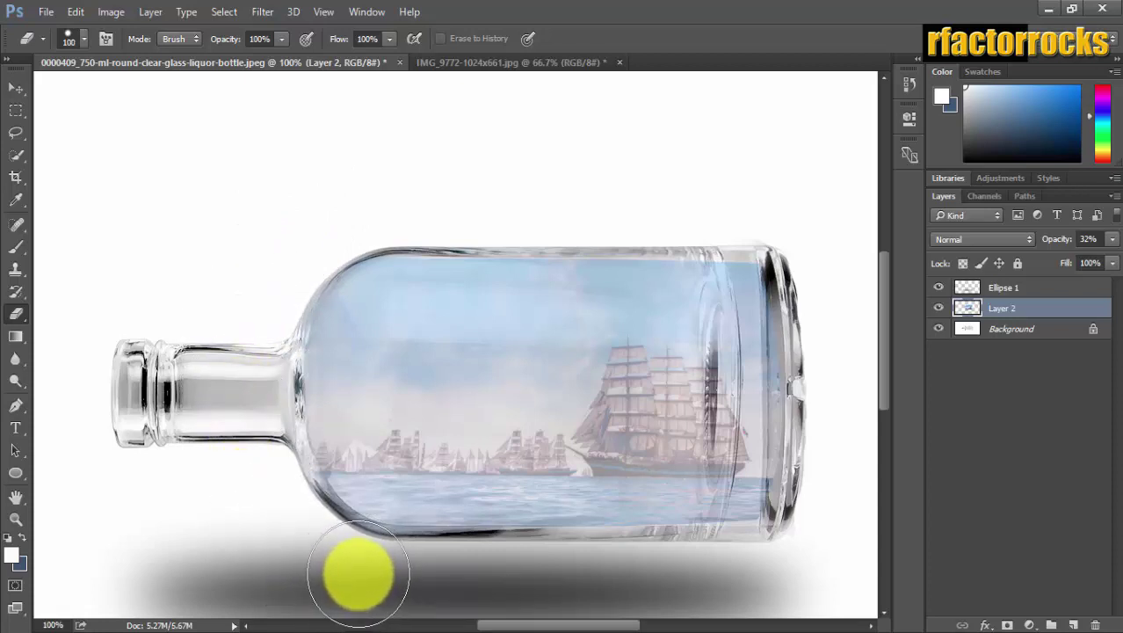
left_click(315, 502)
mouse_move(314, 501)
left_mouse_down()
mouse_move(358, 537)
mouse_move(405, 552)
left_mouse_up()
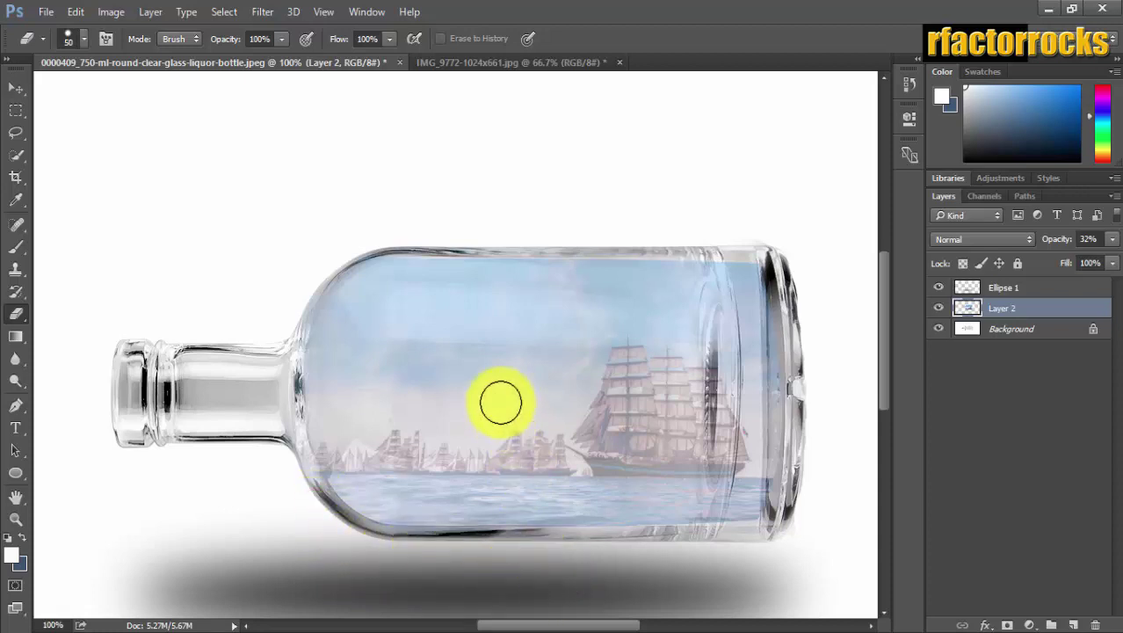
right_click(434, 339)
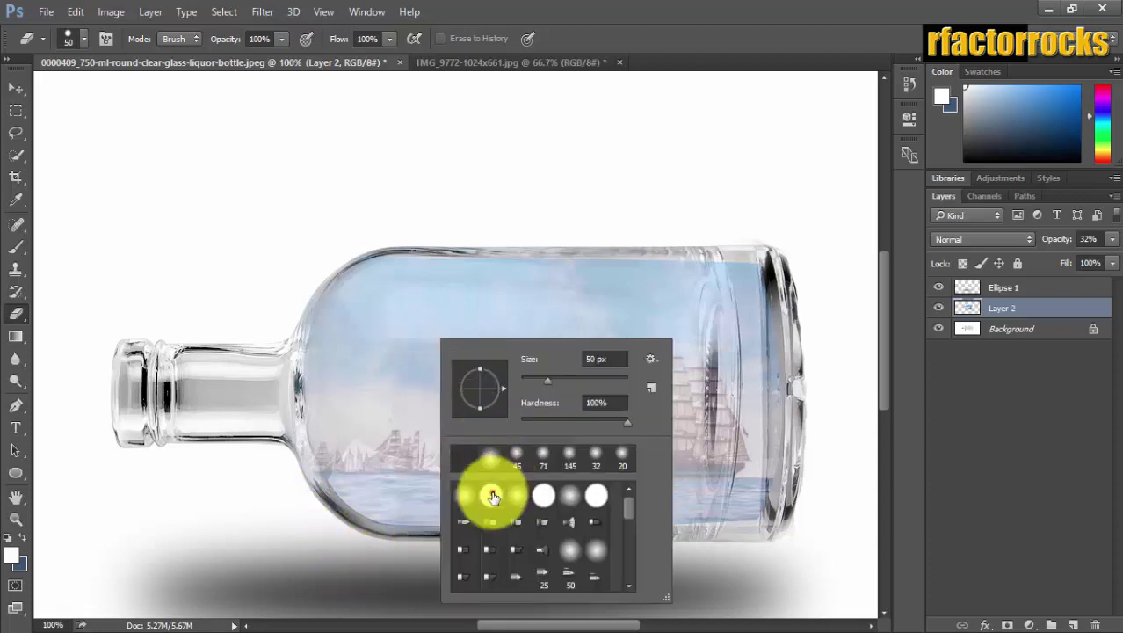
left_click(492, 496)
left_click(320, 221)
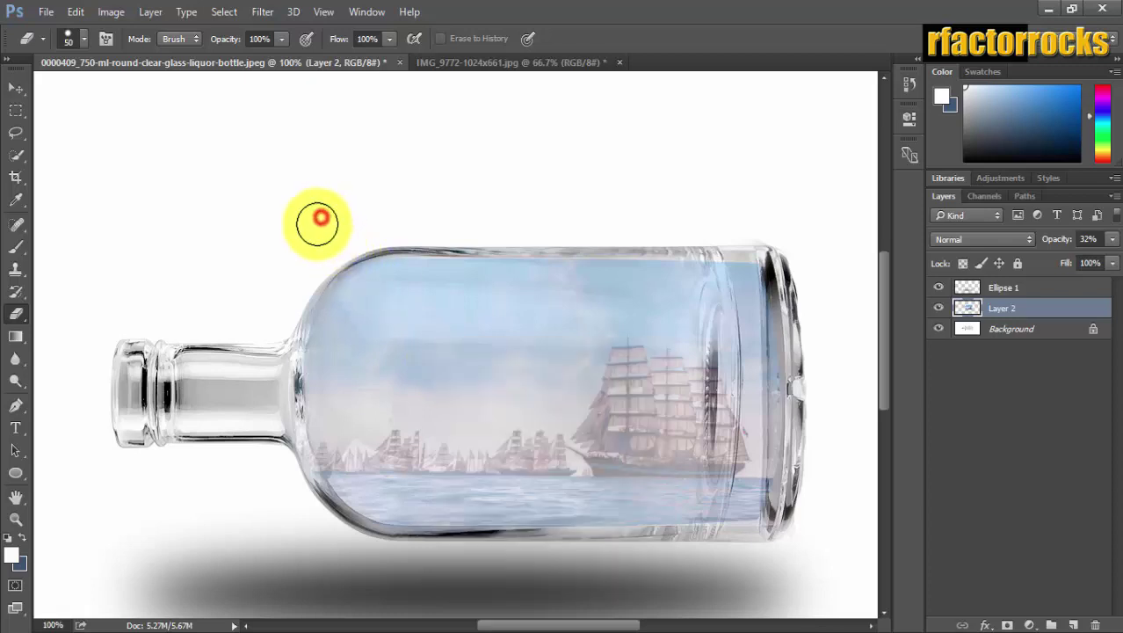
Start a free transform of the ship photo and set its layer opacity to 100%
key("ctrl+t")
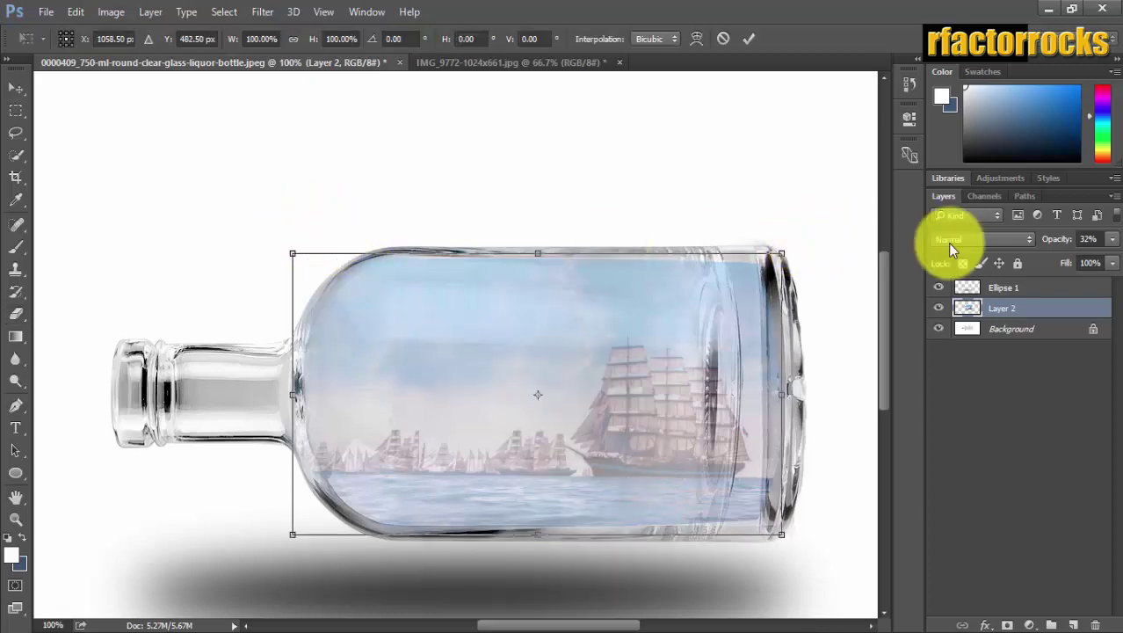
left_click(1112, 239)
left_click_drag(1111, 257, 1114, 258)
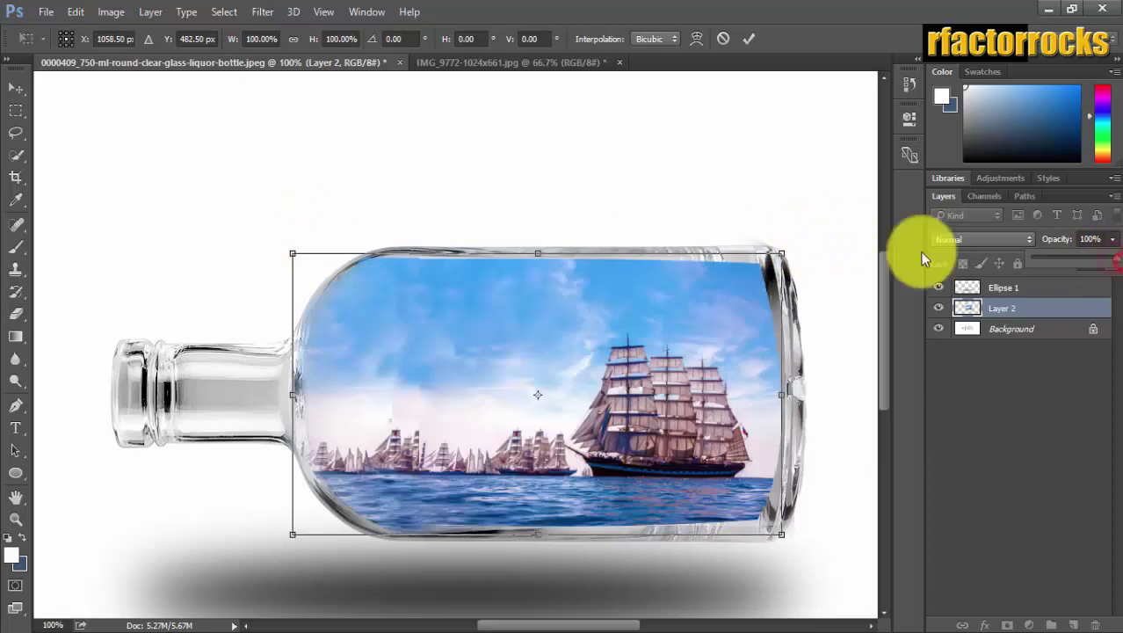
Warp the ship photo slightly at its corners and neck-side edge to fit the bottle's outline
right_click(330, 284)
left_click(369, 422)
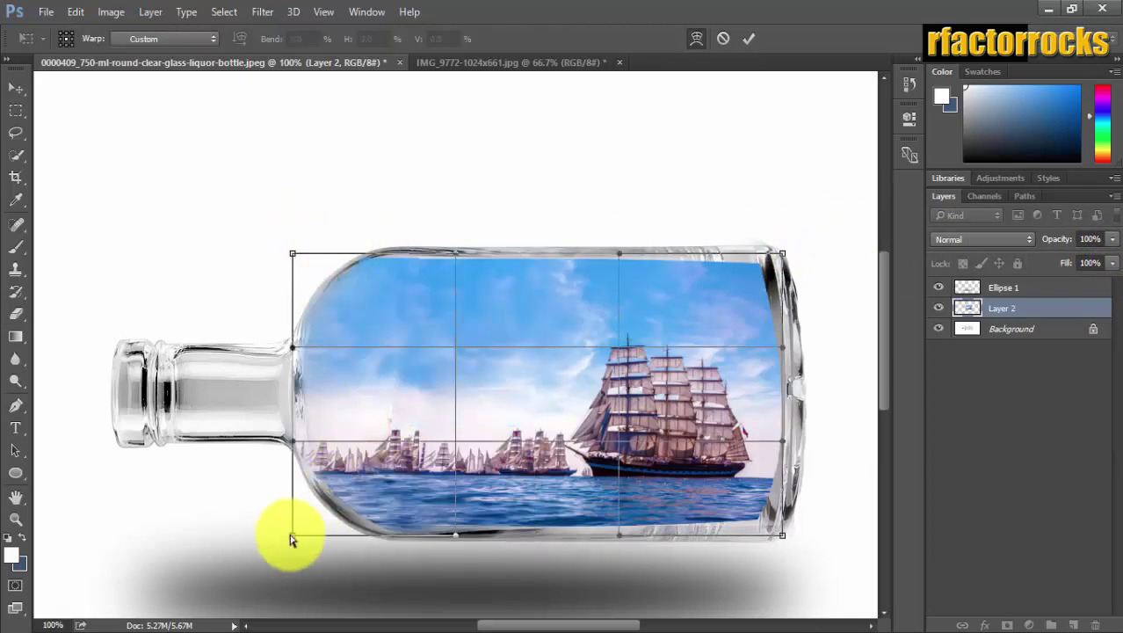
left_click_drag(299, 527, 281, 529)
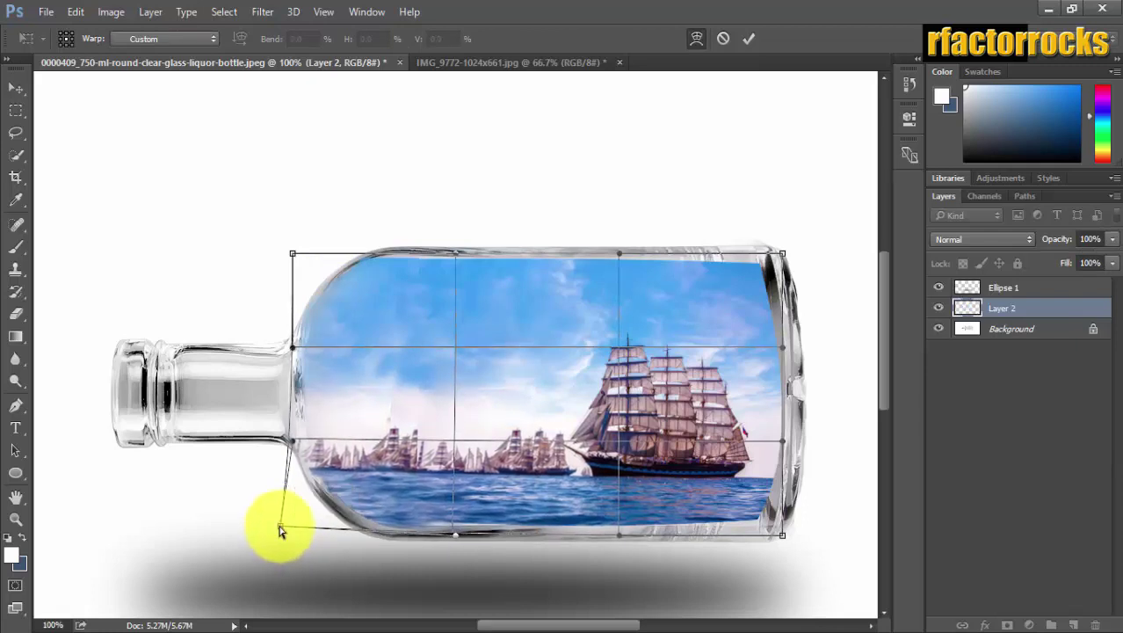
left_click_drag(289, 441, 289, 437)
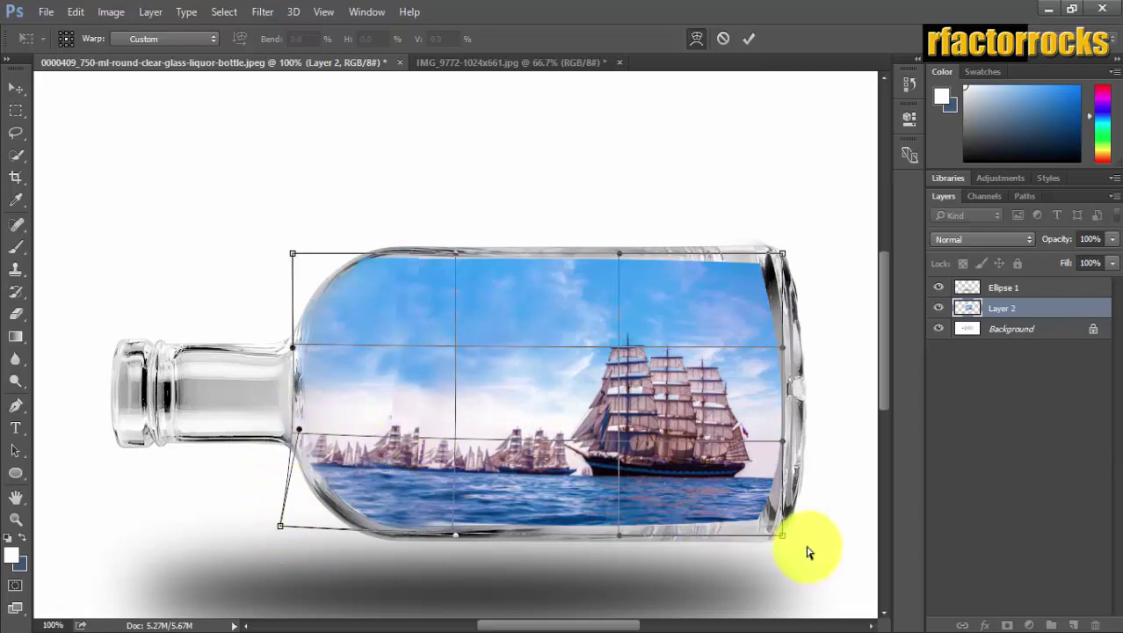
left_click(781, 534)
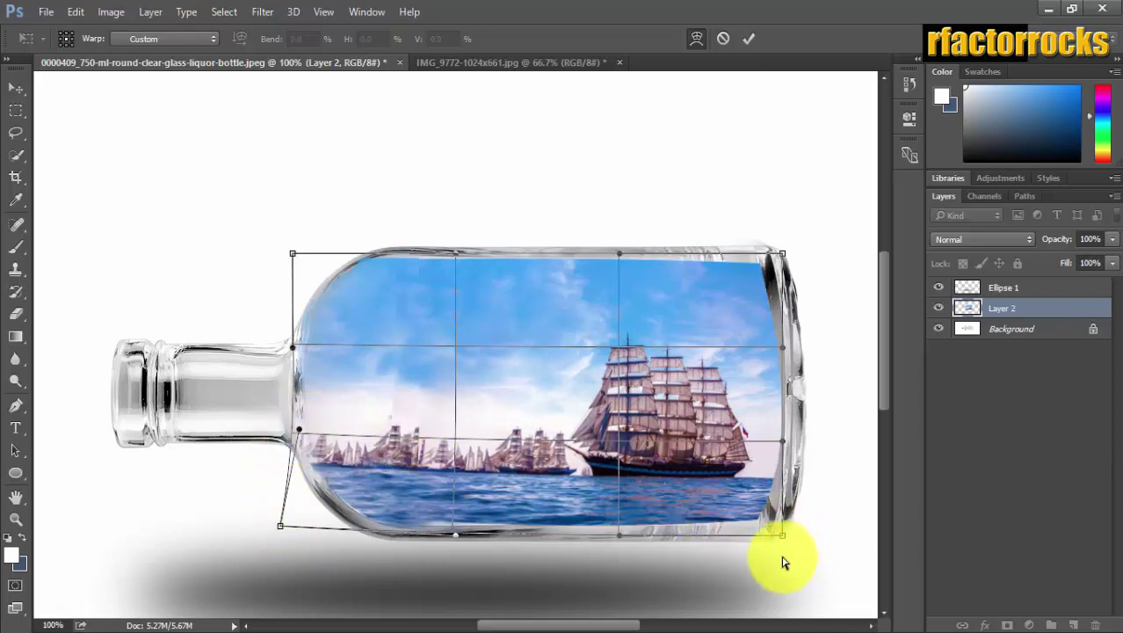
mouse_move(293, 257)
left_mouse_down()
mouse_move(310, 256)
mouse_move(301, 249)
left_mouse_up()
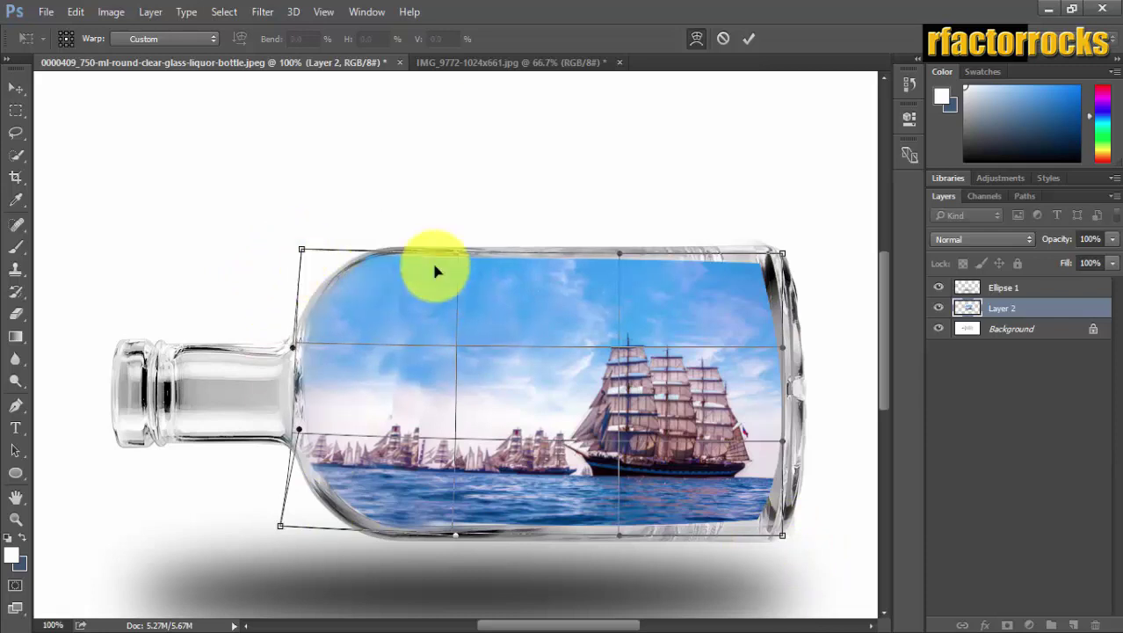
left_click_drag(784, 257, 788, 255)
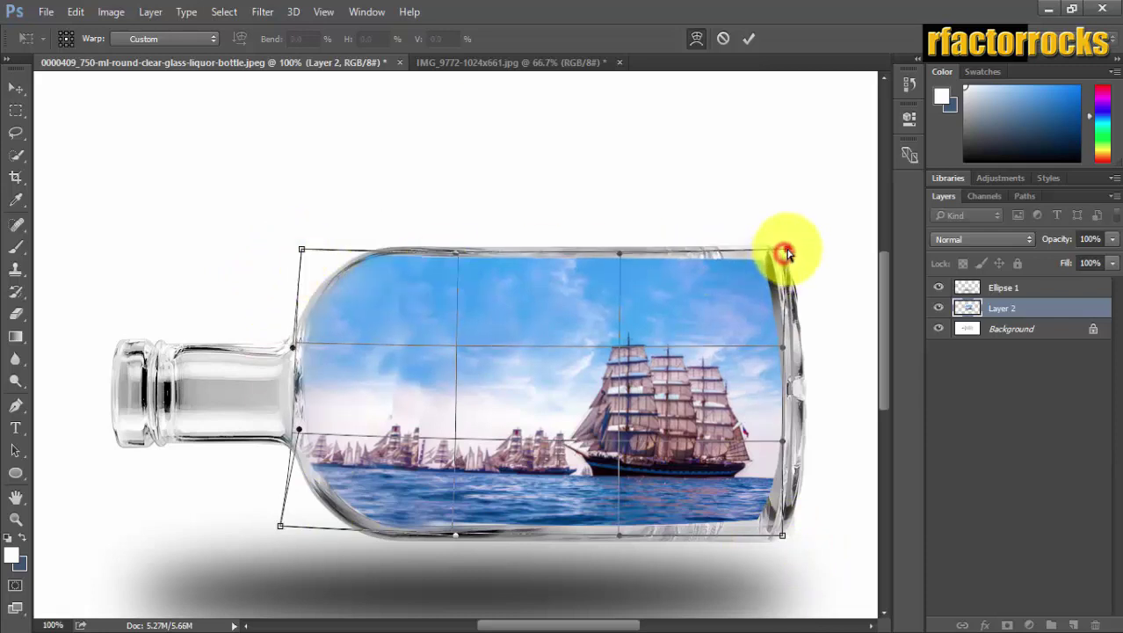
key("Return")
Soften the ship photo's edge beside the bottle base with a soft 50 px eraser at 50% opacity and 0% hardness
key("e")
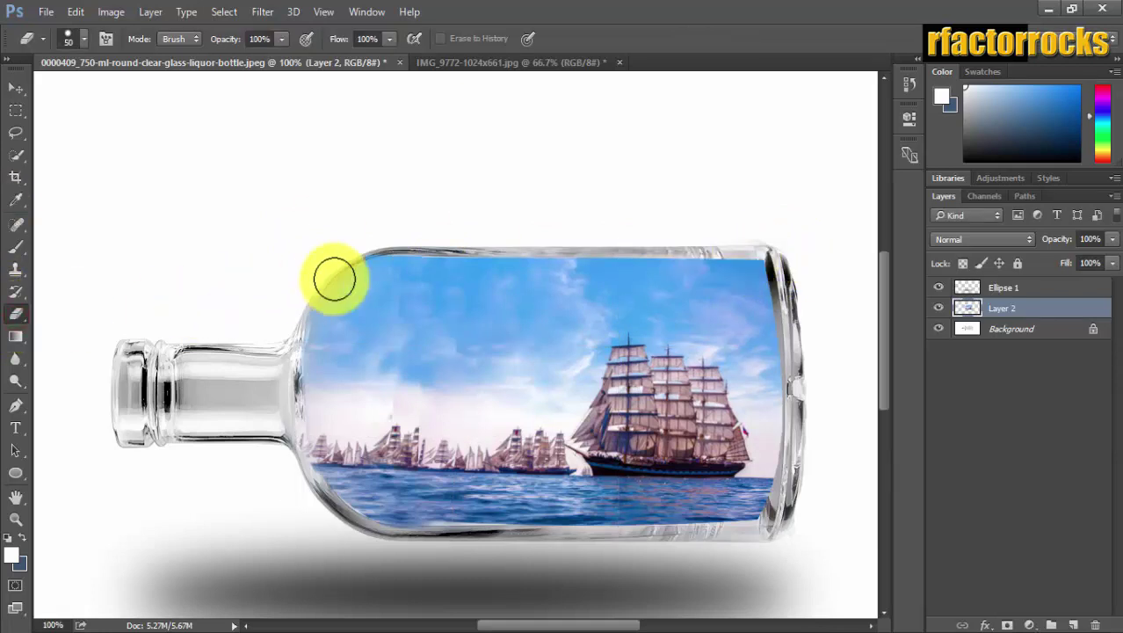
right_click(359, 250)
left_click(435, 403)
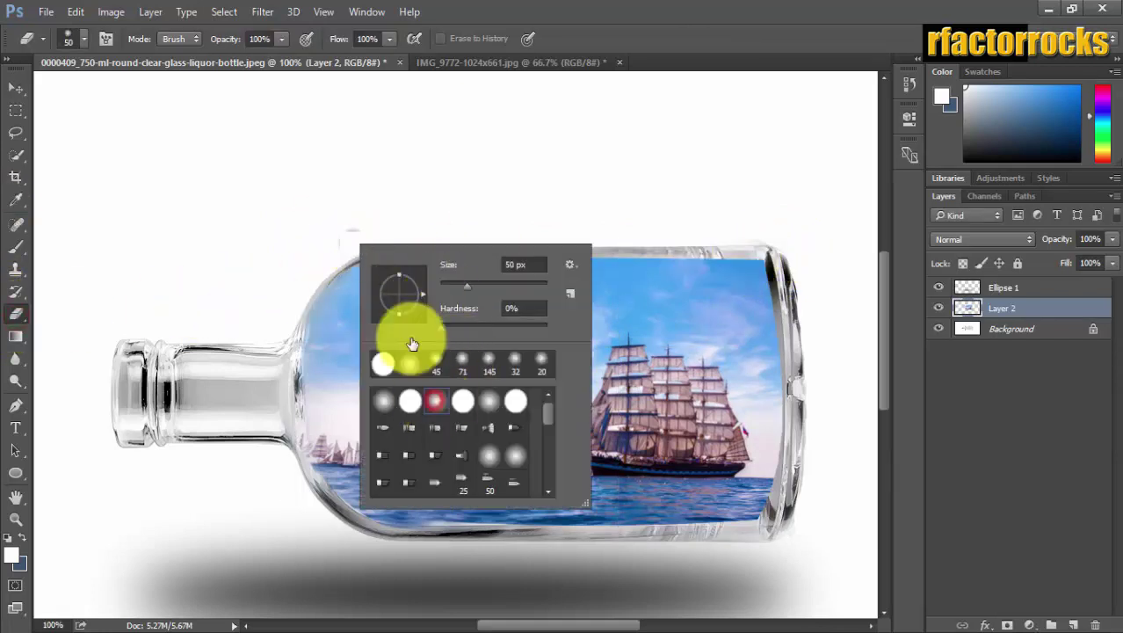
left_click(262, 39)
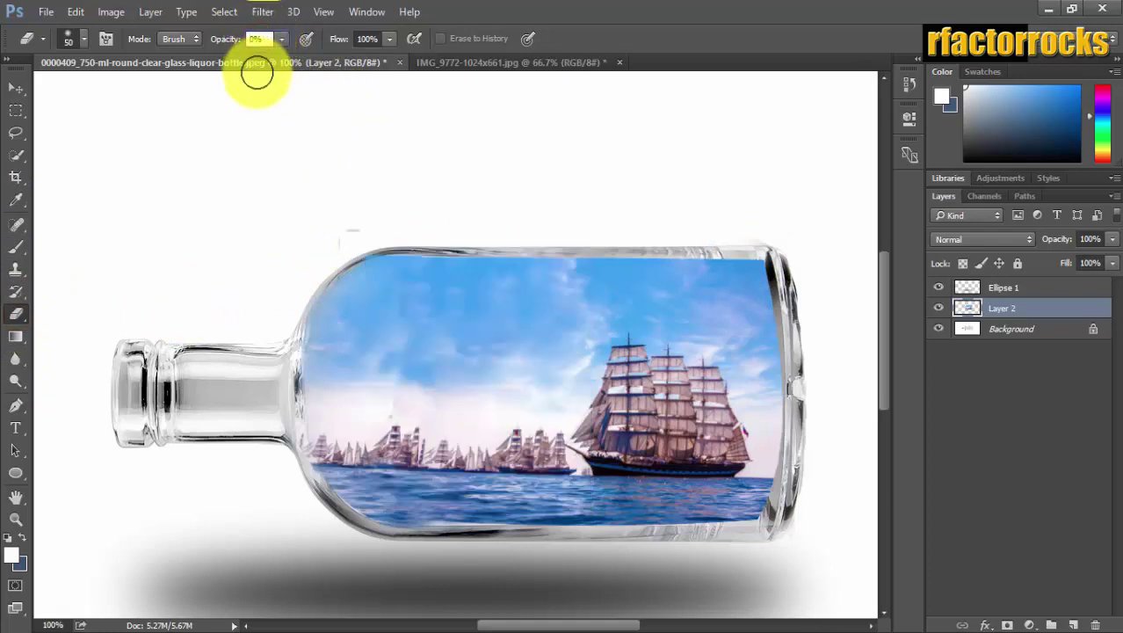
type("50")
left_click(382, 120)
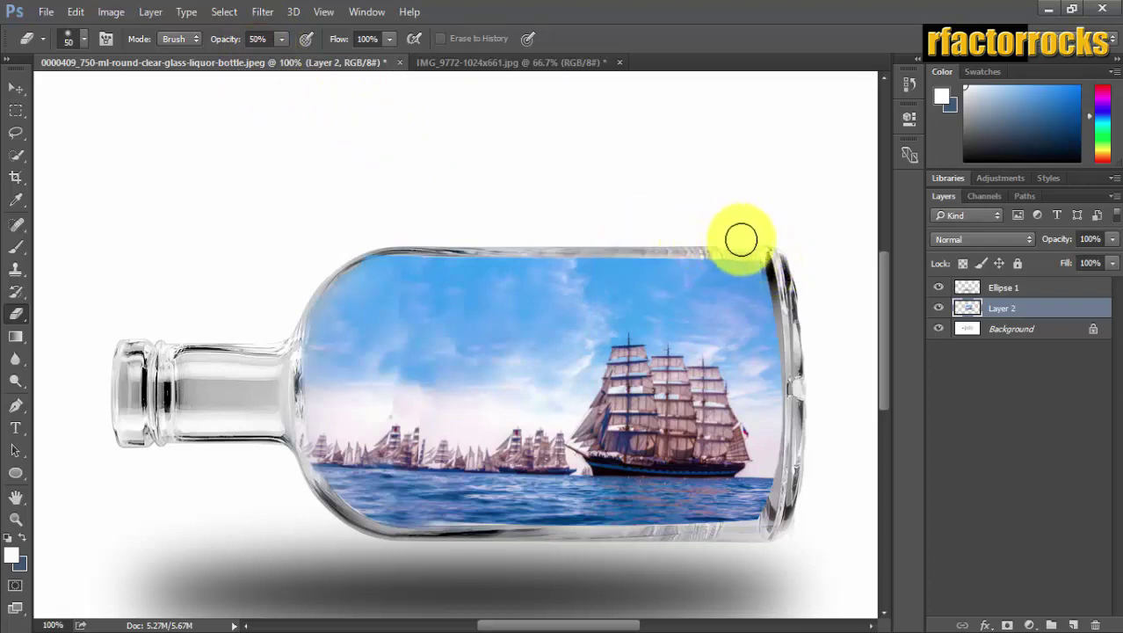
mouse_move(780, 283)
left_mouse_down()
mouse_move(782, 296)
mouse_move(784, 270)
mouse_move(790, 333)
mouse_move(787, 272)
mouse_move(779, 353)
mouse_move(778, 259)
mouse_move(792, 405)
mouse_move(769, 521)
mouse_move(809, 488)
left_mouse_up()
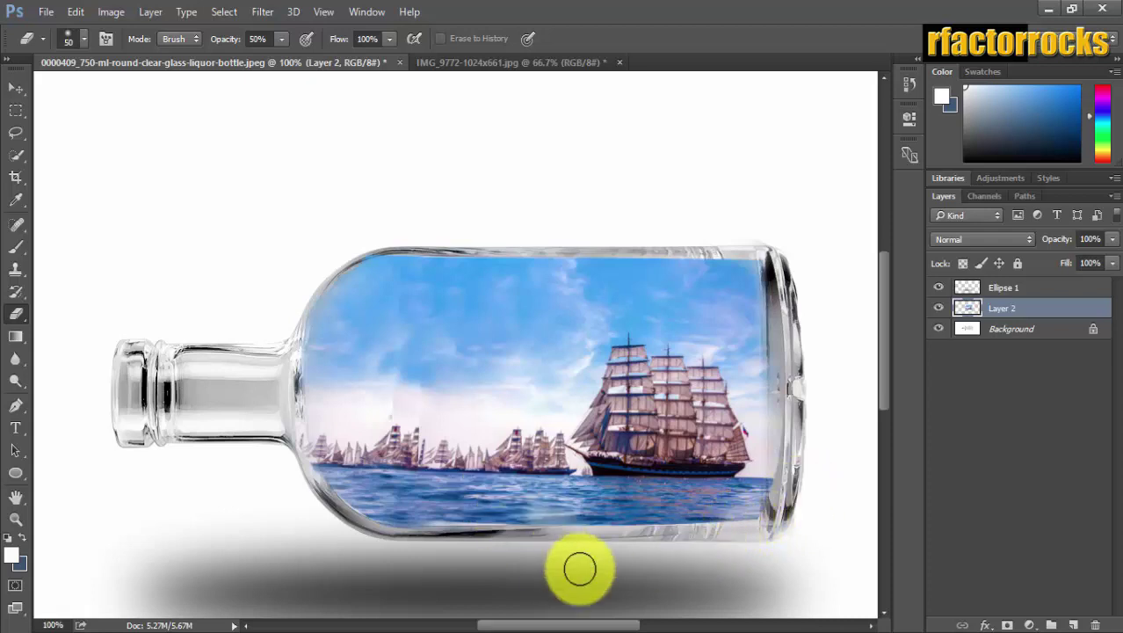
Fade the ship photo's upper edge and sky with the soft 50% eraser, enlarging the brush to 500 px for the broad pass
mouse_move(396, 540)
left_mouse_down()
mouse_move(714, 545)
mouse_move(762, 538)
mouse_move(794, 512)
mouse_move(799, 484)
mouse_move(740, 352)
mouse_move(756, 312)
mouse_move(748, 271)
mouse_move(762, 259)
mouse_move(622, 250)
mouse_move(750, 244)
mouse_move(613, 253)
left_mouse_up()
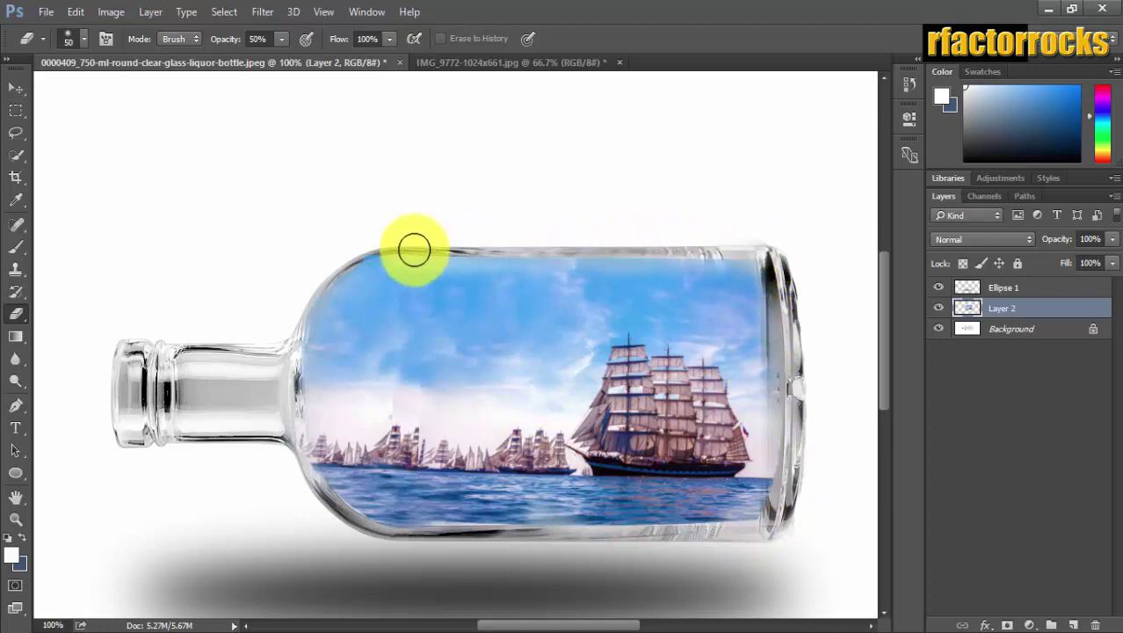
left_click(754, 251)
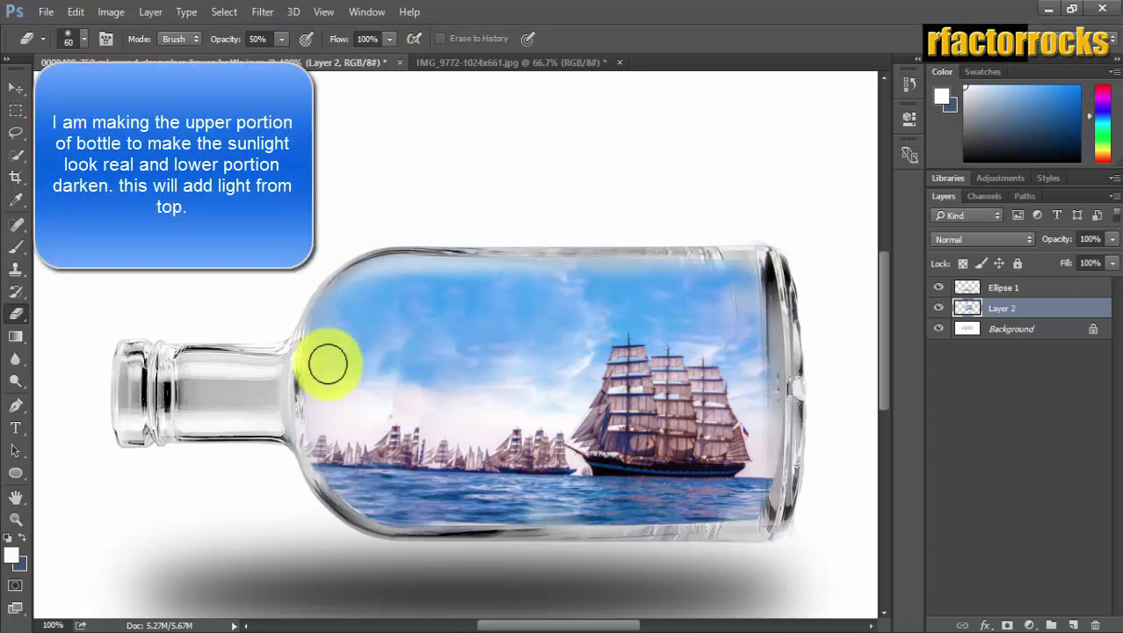
key("bracketright")
key("bracketright")
key("bracketright")
key("bracketright")
key("bracketright")
key("bracketright")
key("bracketright")
key("bracketright")
key("bracketright")
key("bracketright")
key("bracketright")
key("bracketright")
key("bracketright")
key("bracketright")
key("bracketright")
key("bracketright")
key("bracketright")
mouse_move(341, 344)
left_mouse_down()
mouse_move(438, 309)
mouse_move(870, 268)
left_mouse_up()
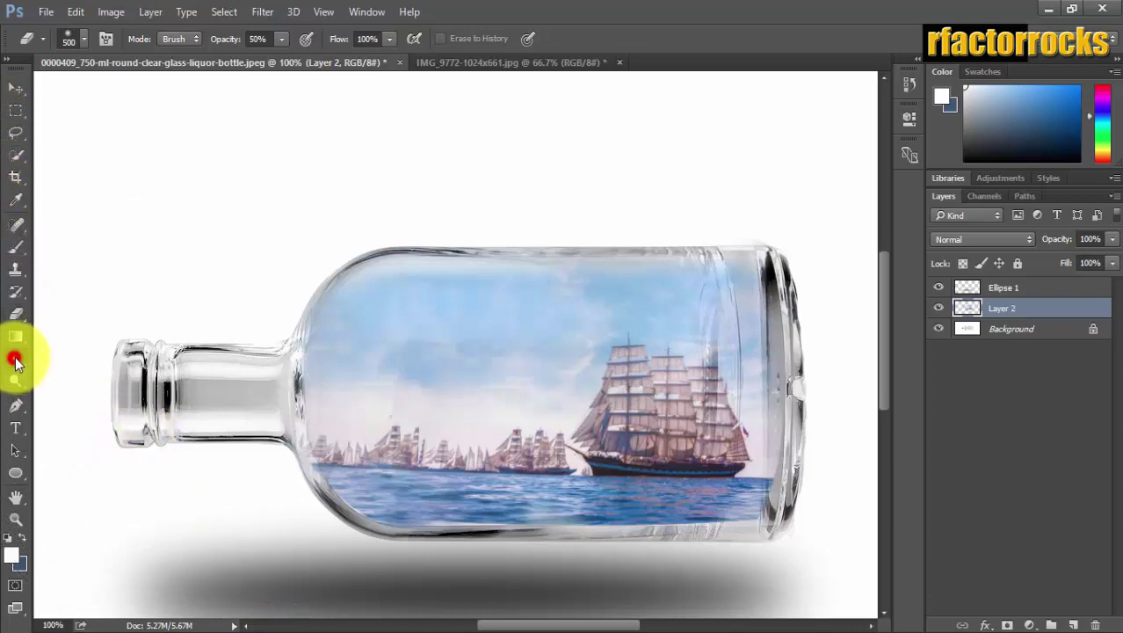
Darken the sea across the ship photo with a 65 px Burn tool set to Midtones at 50% exposure
mouse_move(15, 360)
left_mouse_down()
mouse_move(59, 366)
mouse_move(39, 398)
mouse_move(70, 409)
mouse_move(73, 378)
left_mouse_up()
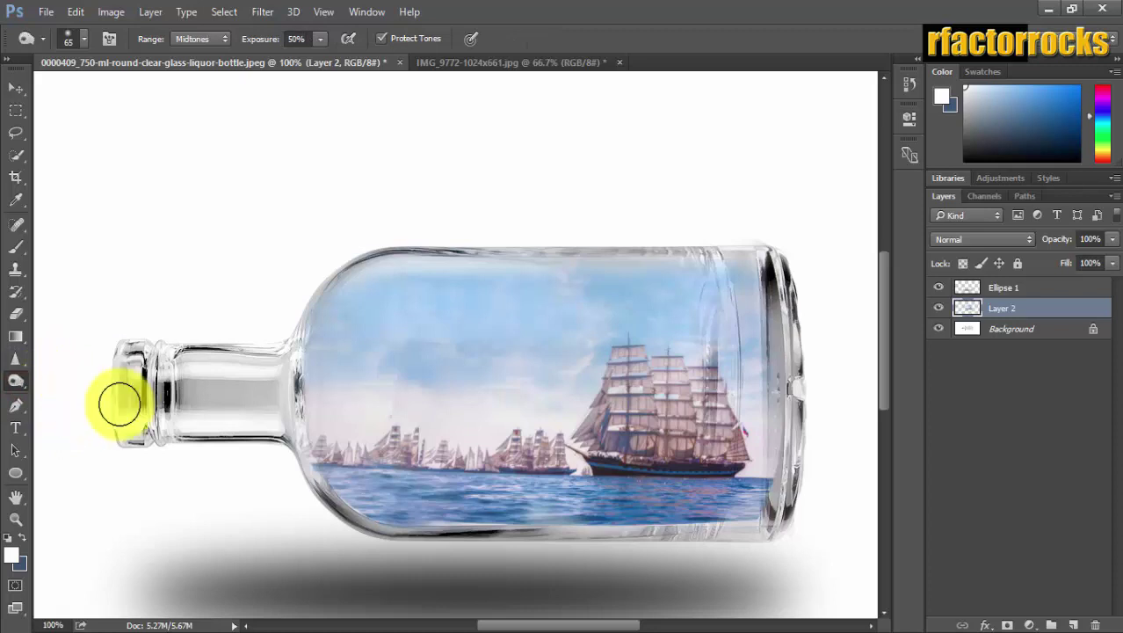
mouse_move(352, 485)
left_mouse_down()
mouse_move(421, 501)
mouse_move(492, 495)
left_mouse_up()
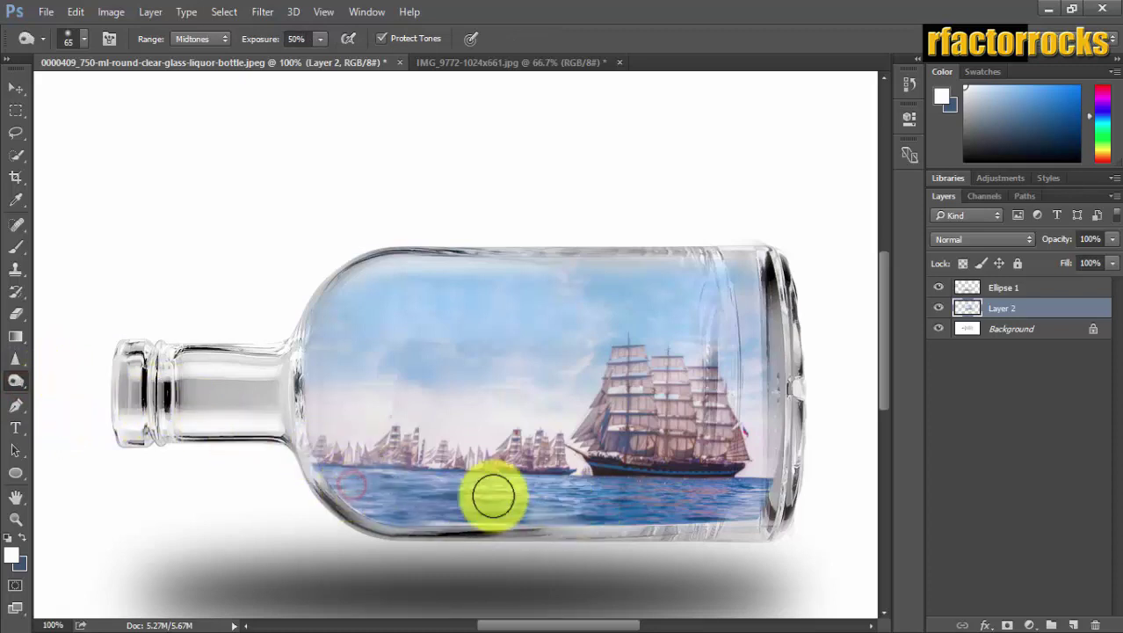
left_click(744, 498)
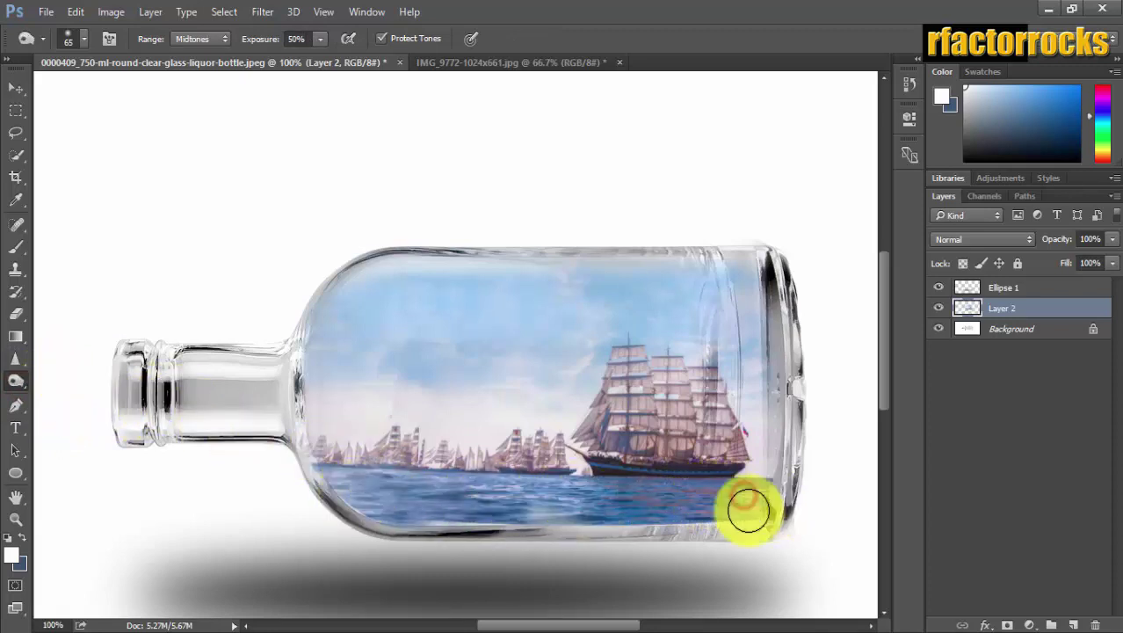
mouse_move(748, 510)
left_mouse_down()
mouse_move(561, 513)
mouse_move(532, 499)
mouse_move(349, 494)
mouse_move(651, 514)
mouse_move(378, 508)
mouse_move(343, 482)
mouse_move(386, 529)
mouse_move(396, 513)
left_mouse_up()
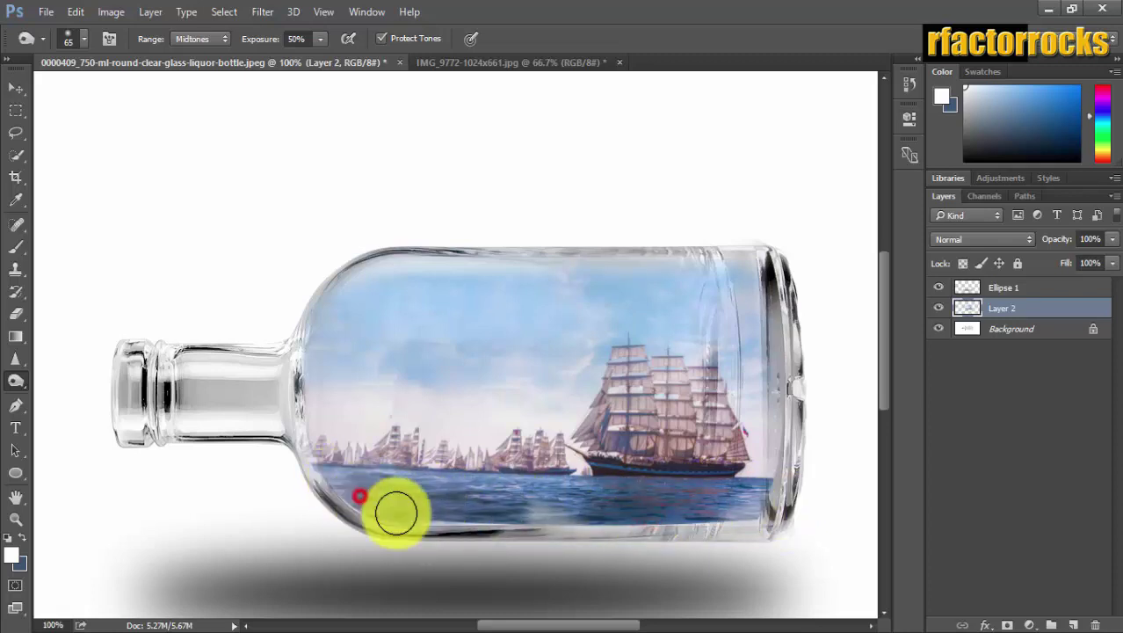
left_click(397, 518)
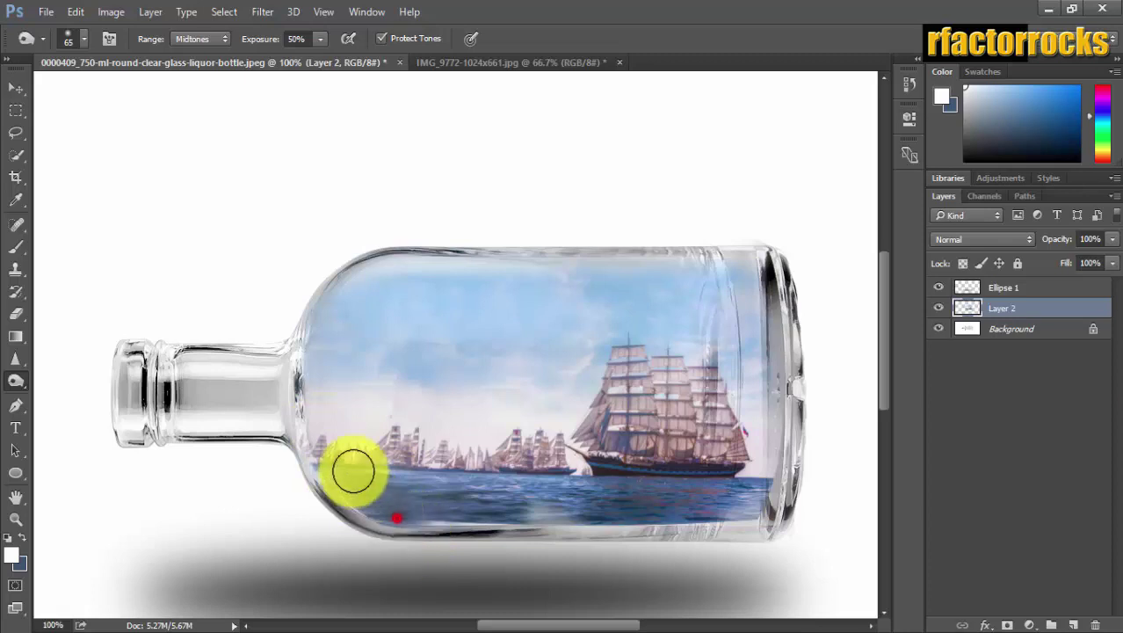
left_click(317, 461)
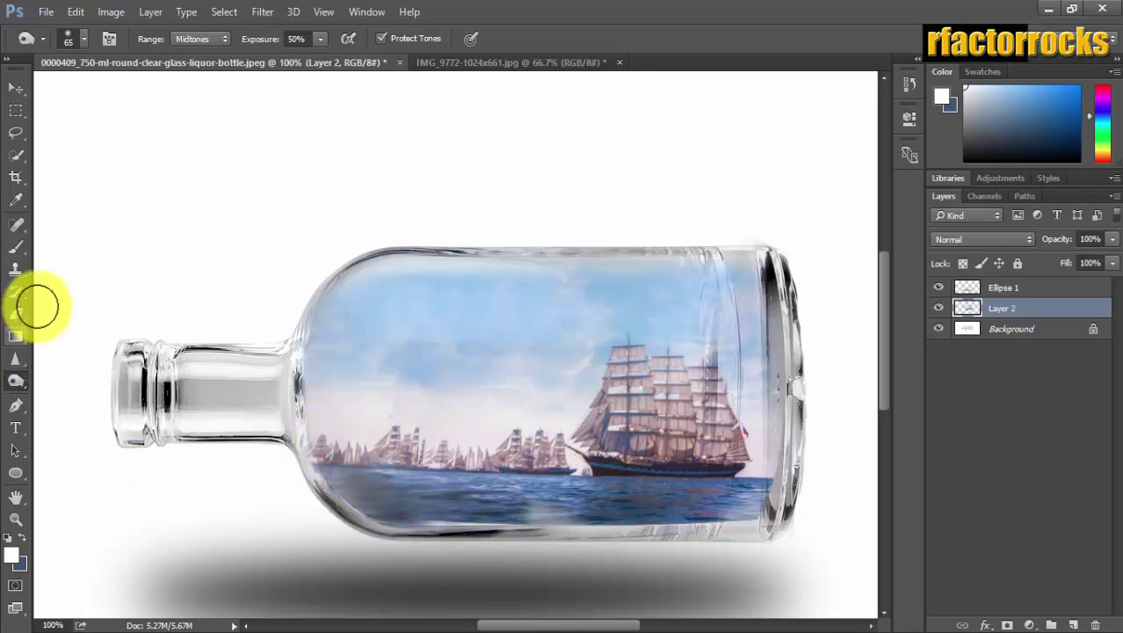
Clone sea water along the bottle's lower shoulder and lower edge with a soft 45 px Clone Stamp at 100% opacity
left_click(16, 270)
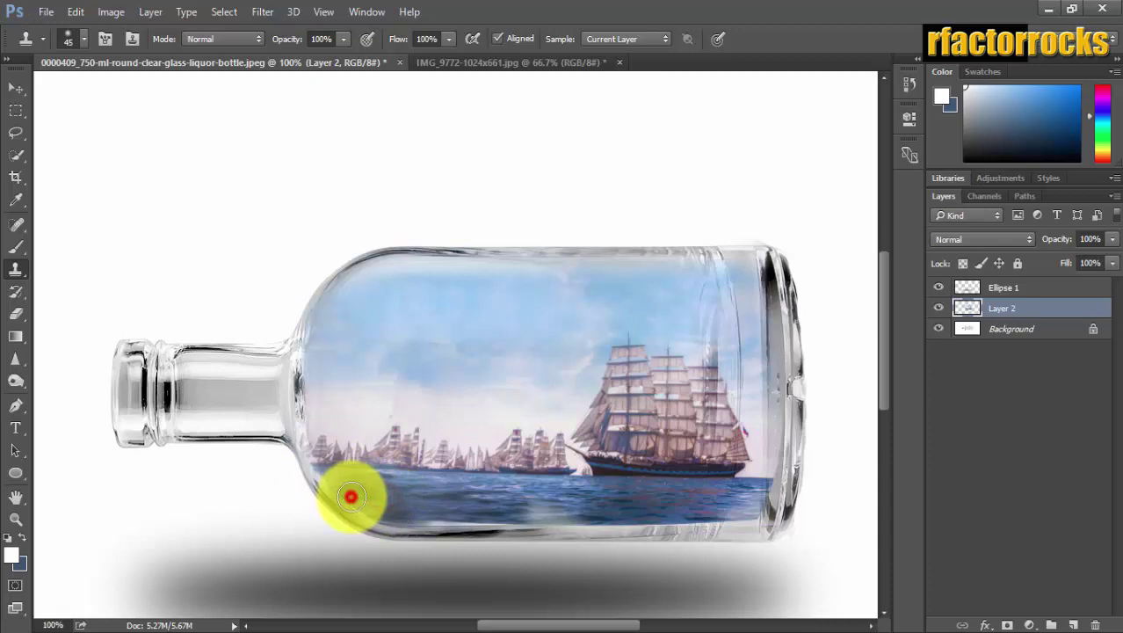
left_click(367, 509)
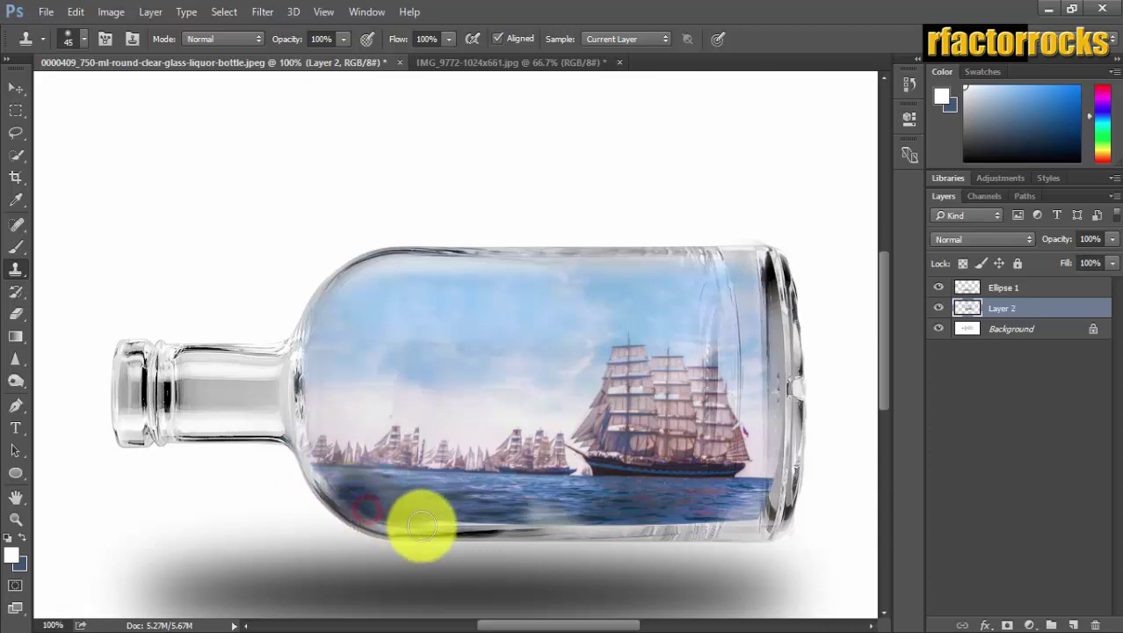
left_click(430, 523)
left_click(478, 517)
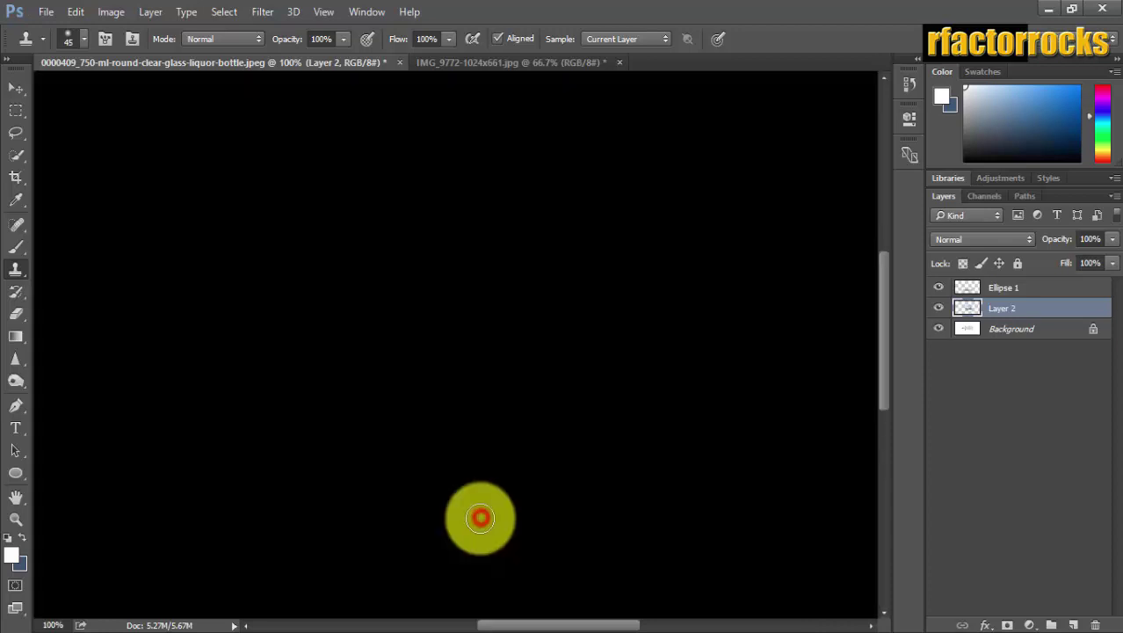
left_click(447, 519)
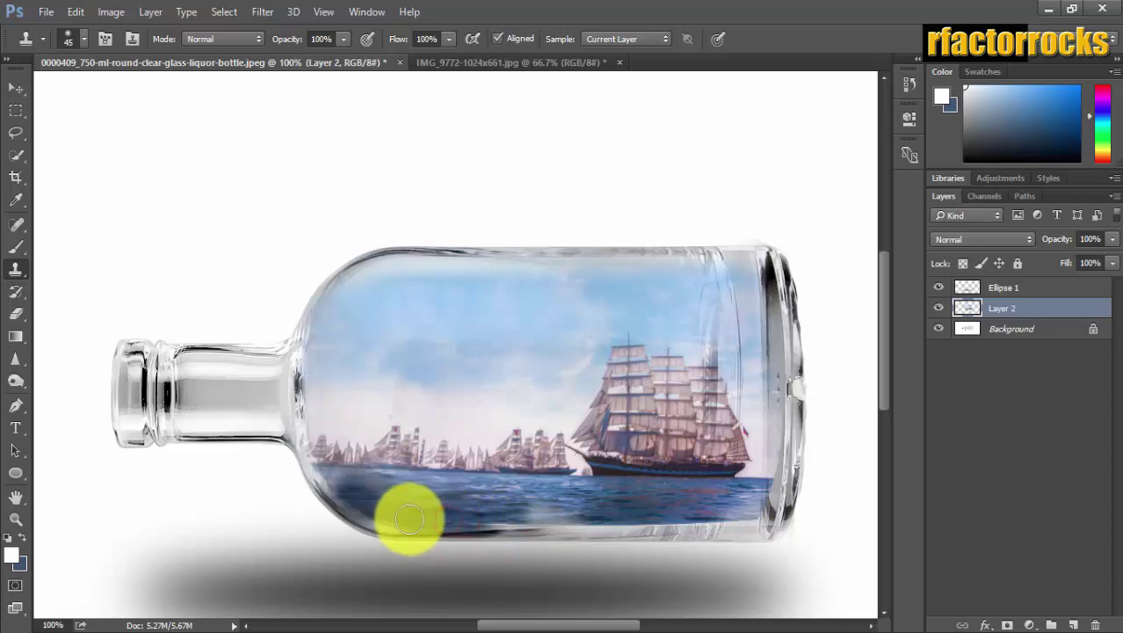
left_click(503, 518)
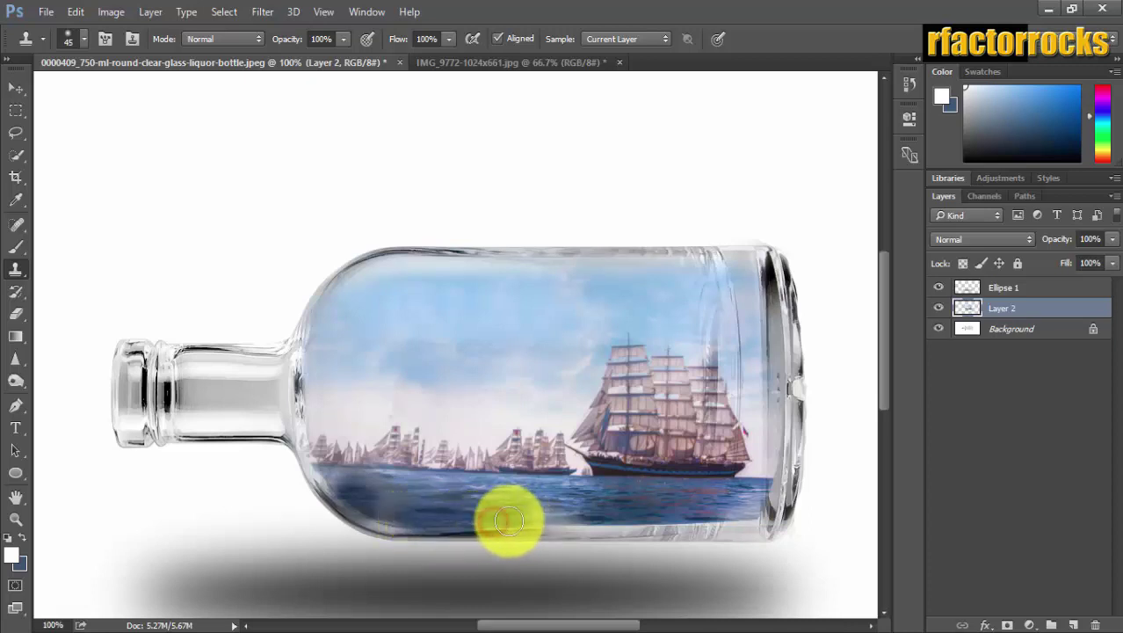
left_click_drag(433, 515, 427, 508)
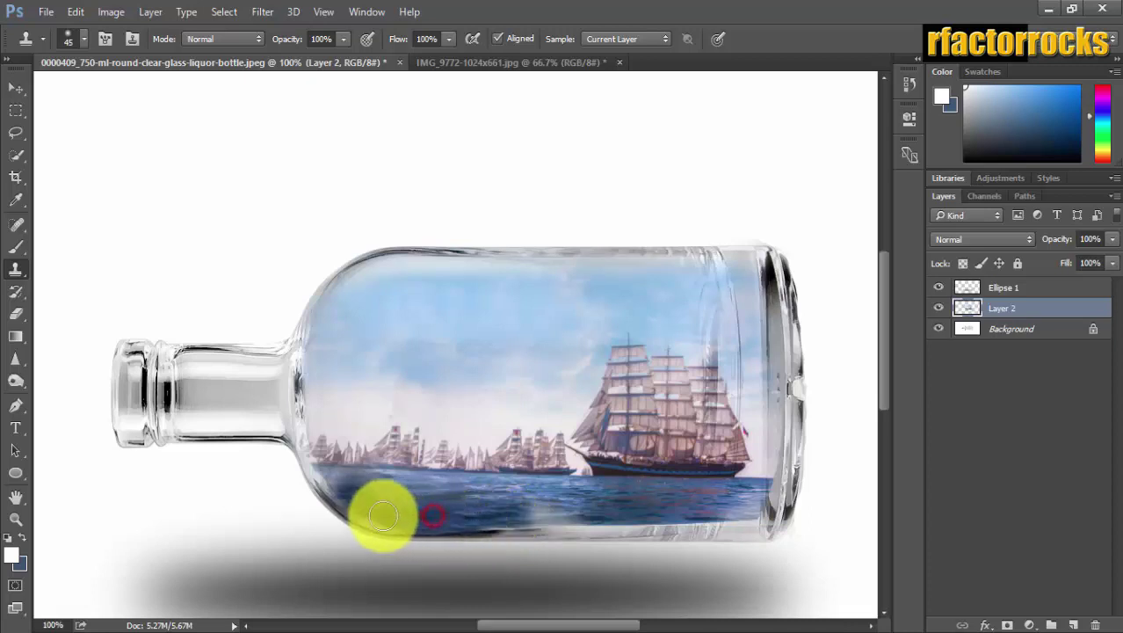
left_click(592, 504)
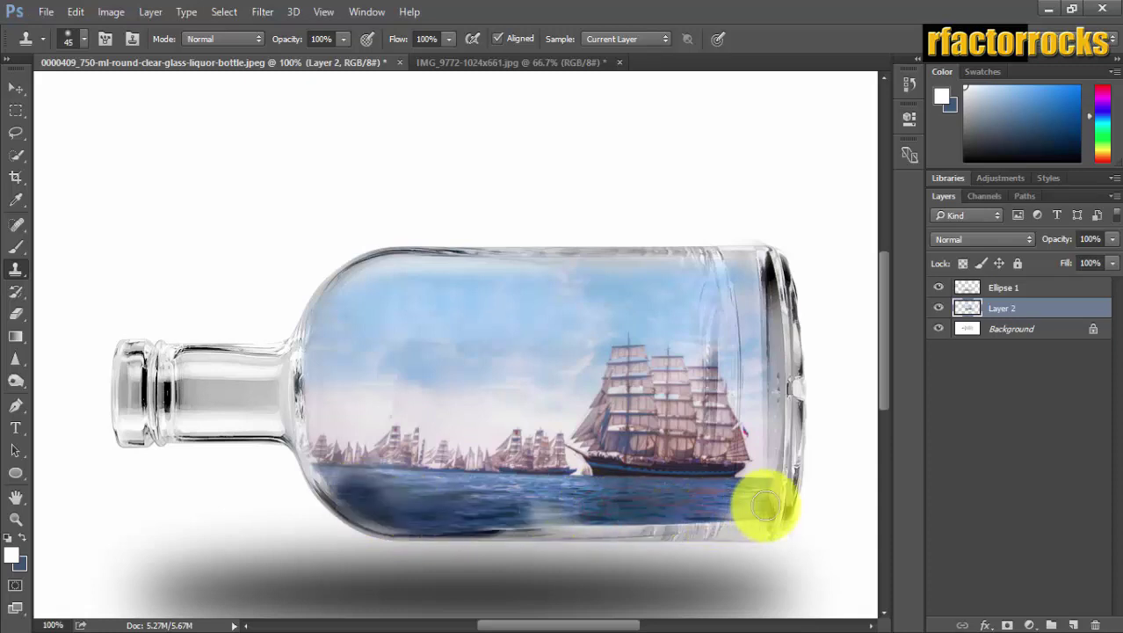
Sample the sea below the large ship and clone it along the bottle's lower edge towards the base
left_click(694, 501, "alt")
left_click(729, 502)
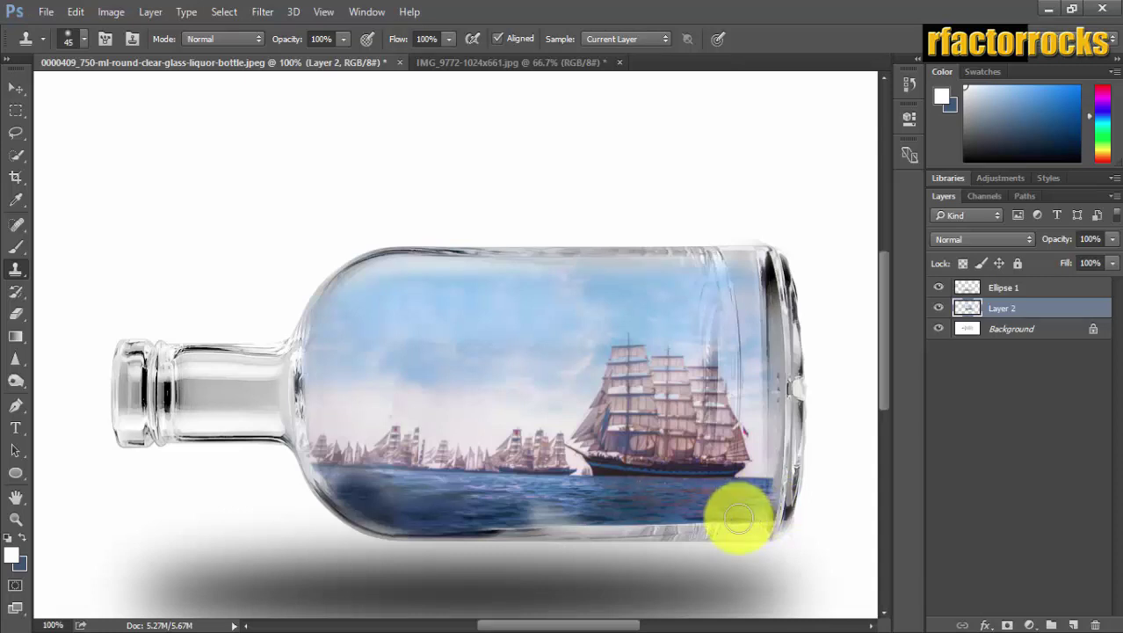
left_click(694, 518)
left_click(665, 521)
left_click(594, 519)
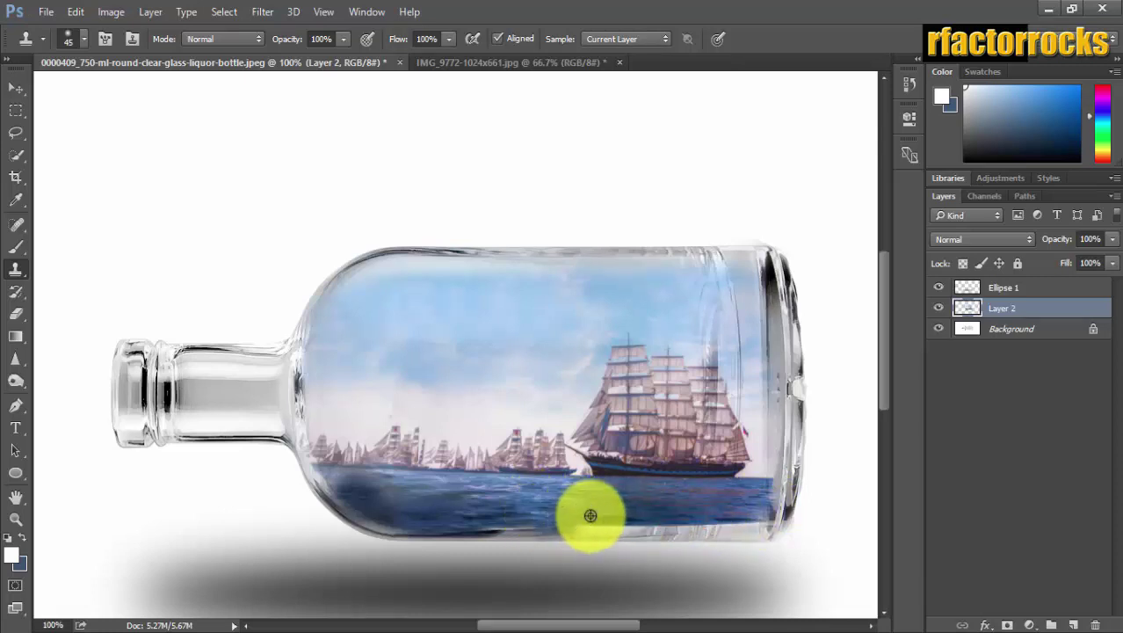
mouse_move(591, 515)
left_mouse_down()
mouse_move(681, 518)
mouse_move(581, 514)
left_mouse_up()
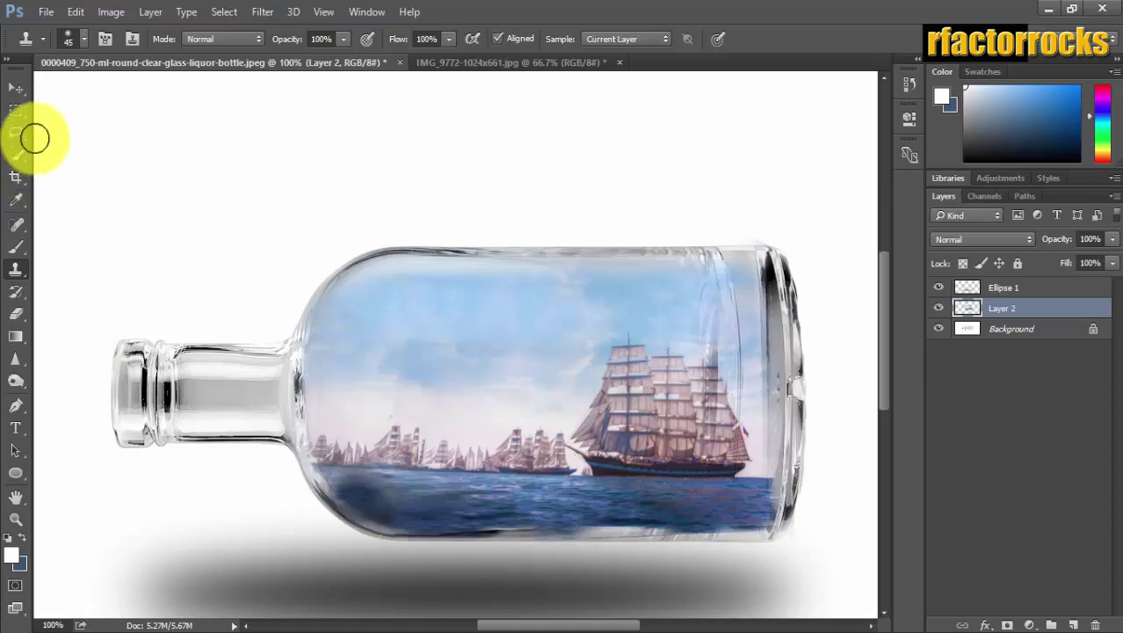
Reduce the 50% opacity eraser to 30 px and trim the cloned water along the bottle's lower edge
left_click(15, 314)
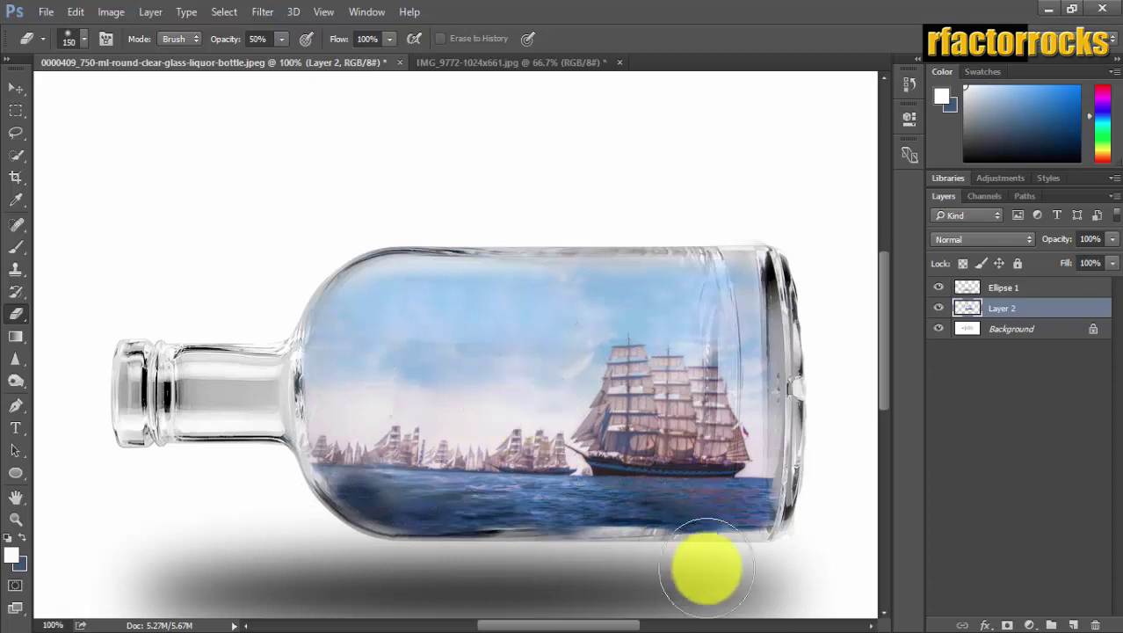
key("bracketleft")
key("bracketleft")
key("bracketleft")
key("bracketleft")
key("bracketleft")
key("bracketleft")
key("bracketleft")
key("bracketleft")
key("bracketleft")
key("bracketleft")
key("bracketleft")
key("bracketleft")
key("bracketleft")
left_click_drag(534, 539, 784, 532)
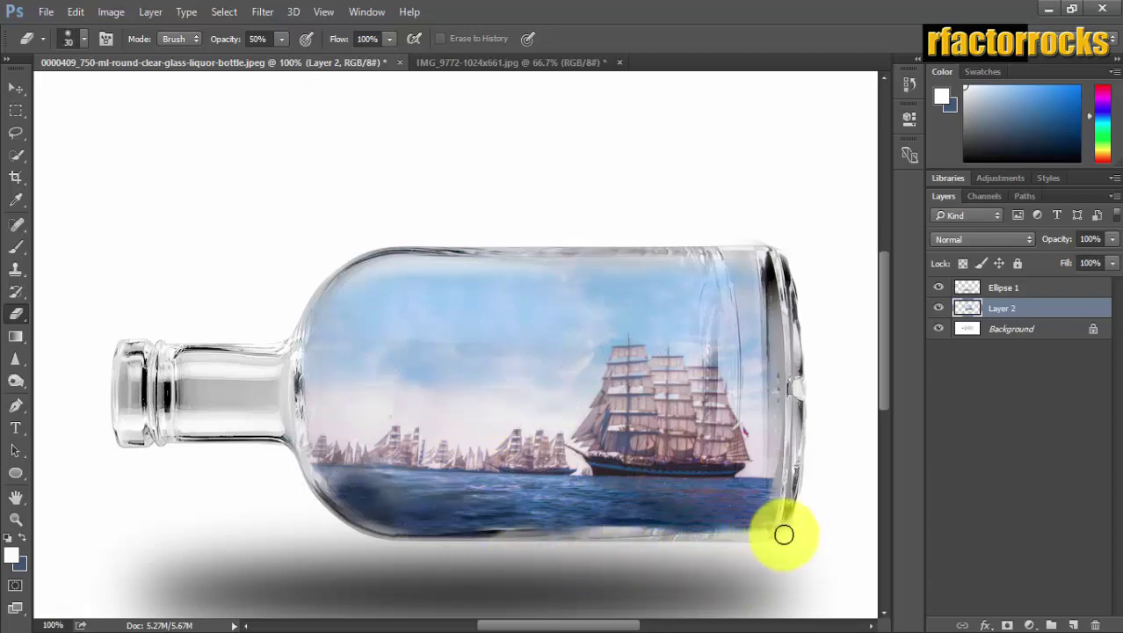
left_click_drag(405, 543, 789, 522)
left_click(557, 540)
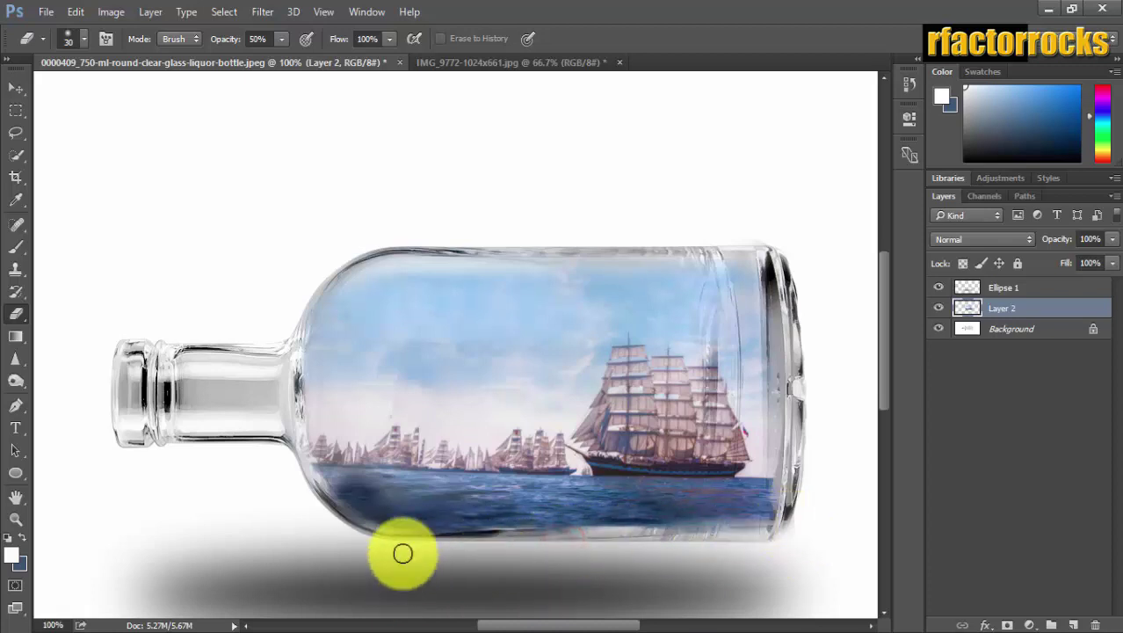
Burn the photo's base-side edge, the upper shoulder and the ships with the 65 px Midtones brush at 50% exposure
left_click(16, 378)
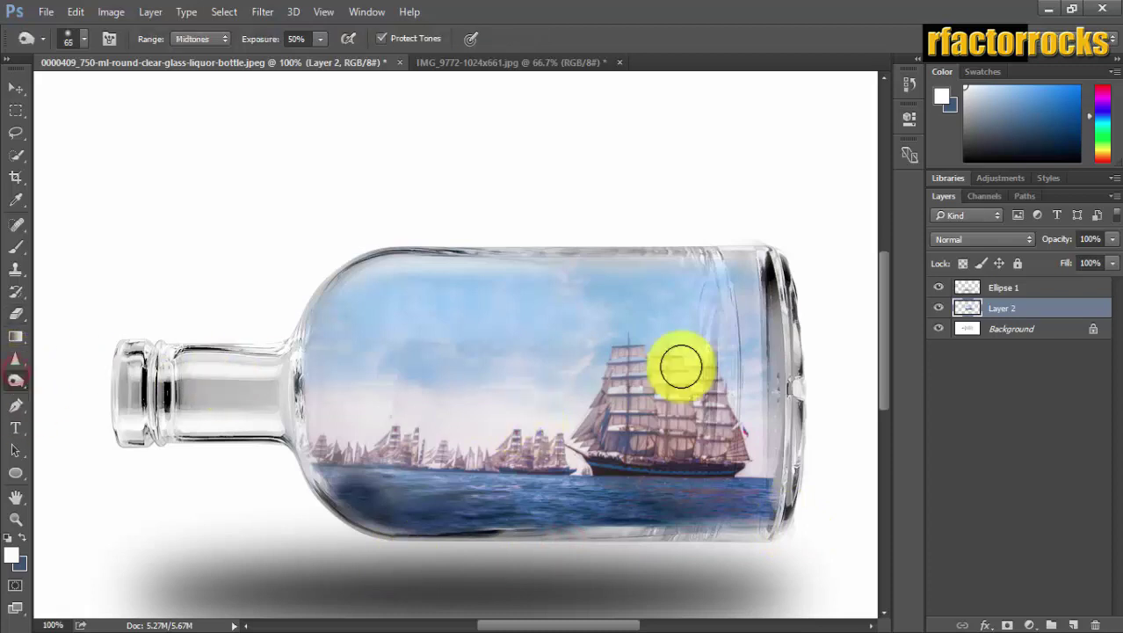
left_click_drag(797, 289, 784, 521)
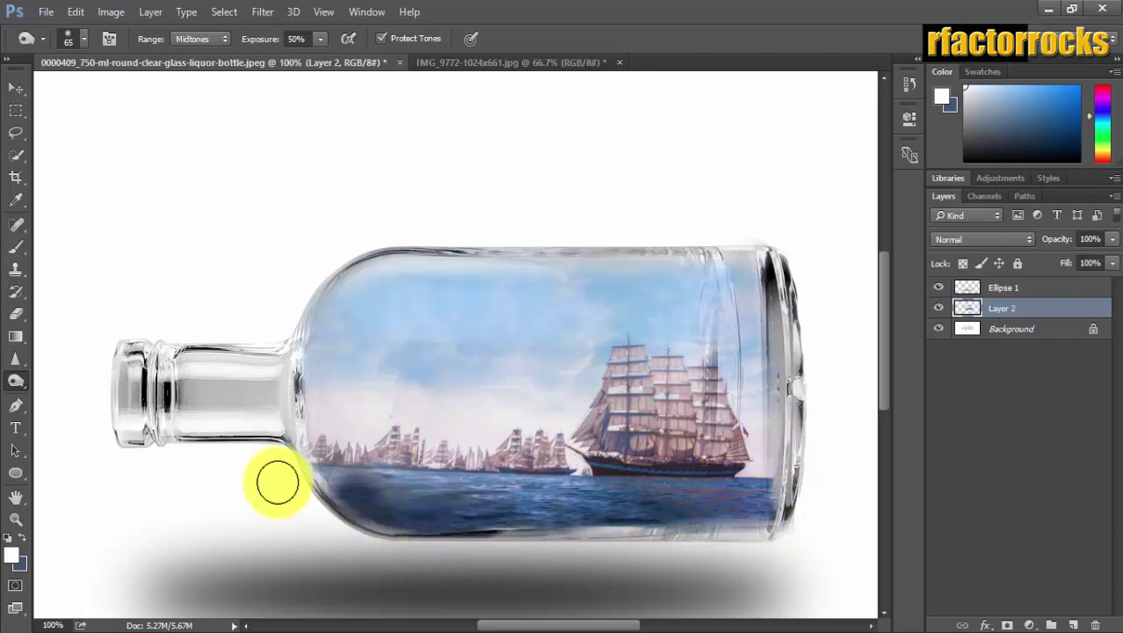
left_click_drag(380, 297, 387, 281)
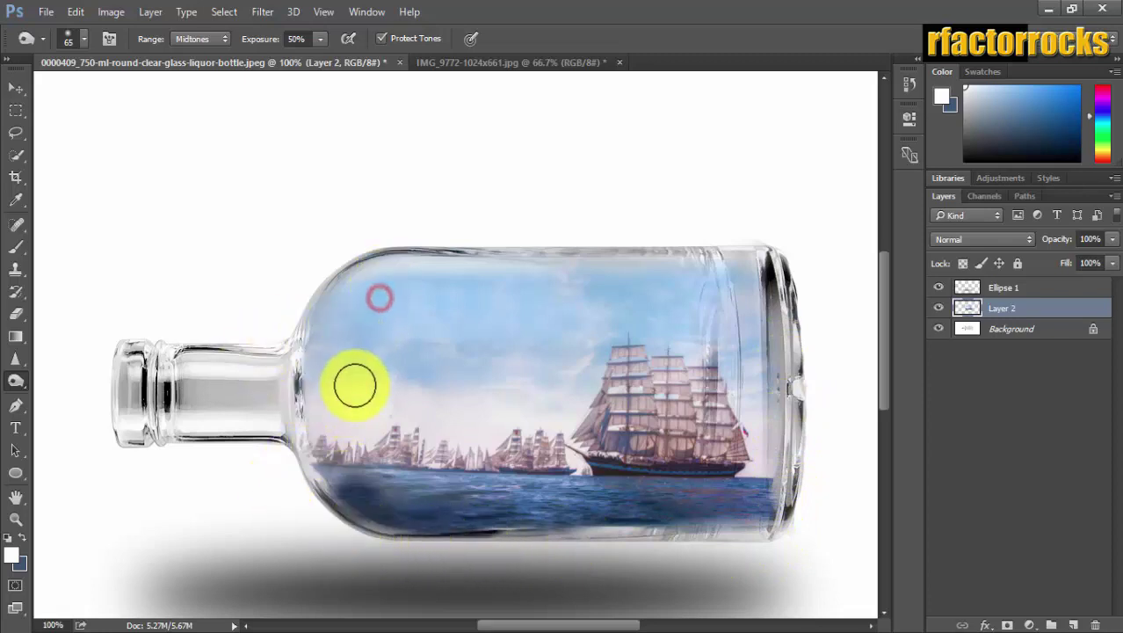
mouse_move(496, 449)
left_mouse_down()
mouse_move(651, 451)
mouse_move(748, 474)
mouse_move(534, 495)
mouse_move(376, 458)
mouse_move(314, 488)
mouse_move(500, 497)
mouse_move(688, 475)
mouse_move(714, 401)
mouse_move(608, 434)
mouse_move(619, 403)
mouse_move(641, 433)
left_mouse_up()
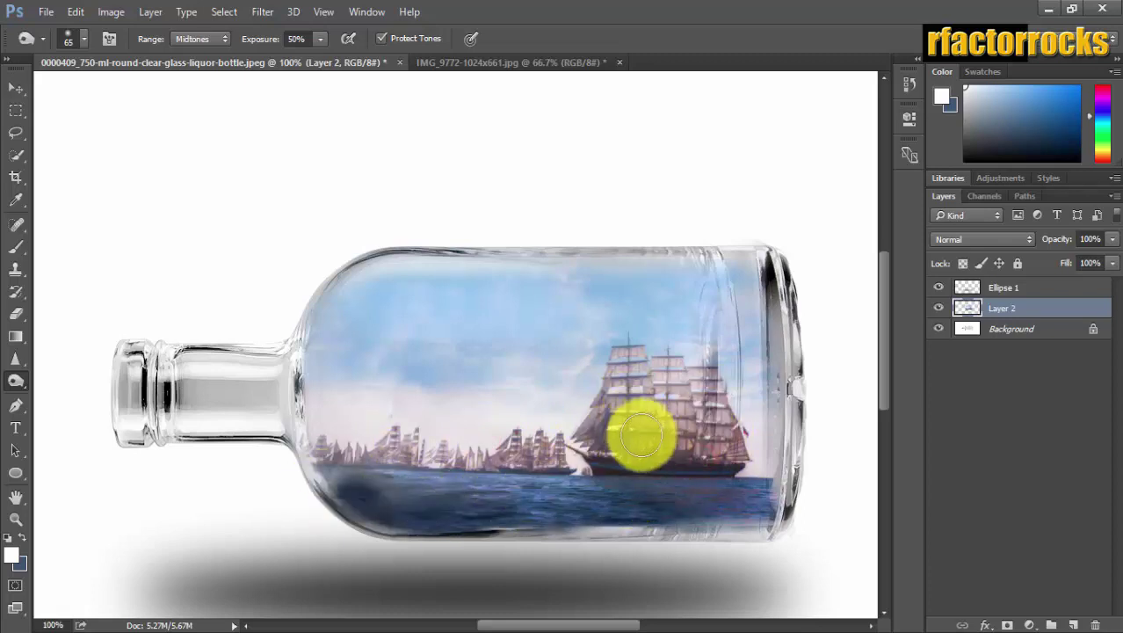
Enlarge the 50% opacity eraser to 200 px and fade the sky at the bottle's upper shoulder and upper edge
left_click(14, 336)
left_click(15, 313)
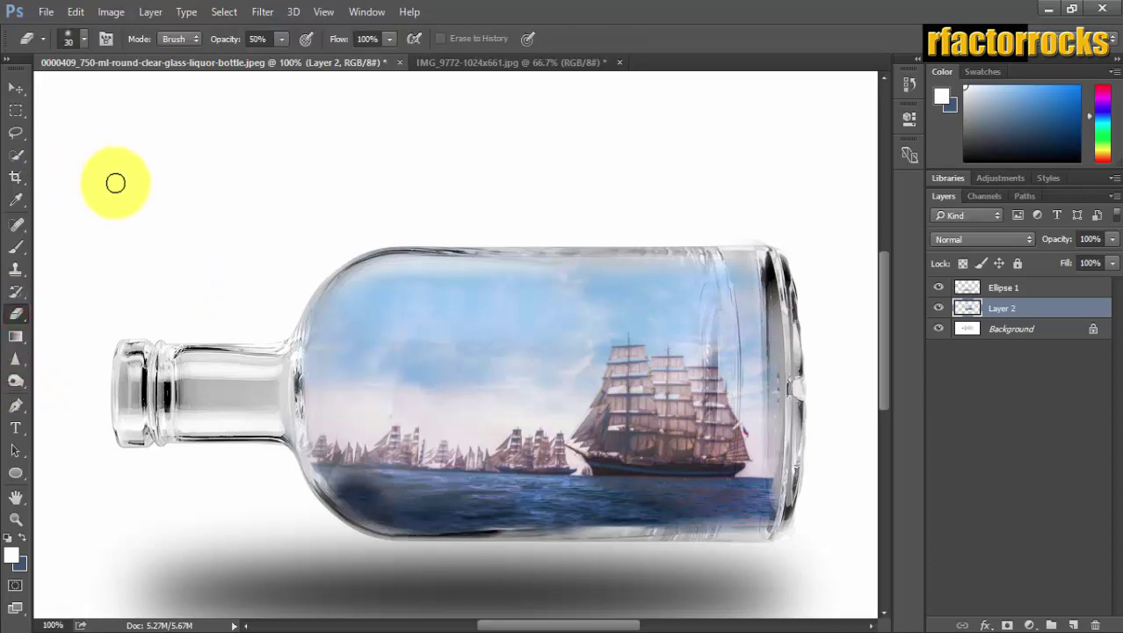
key("bracketright")
key("bracketright")
key("bracketright")
key("bracketright")
key("bracketright")
key("bracketright")
key("bracketright")
key("bracketright")
key("bracketright")
key("bracketright")
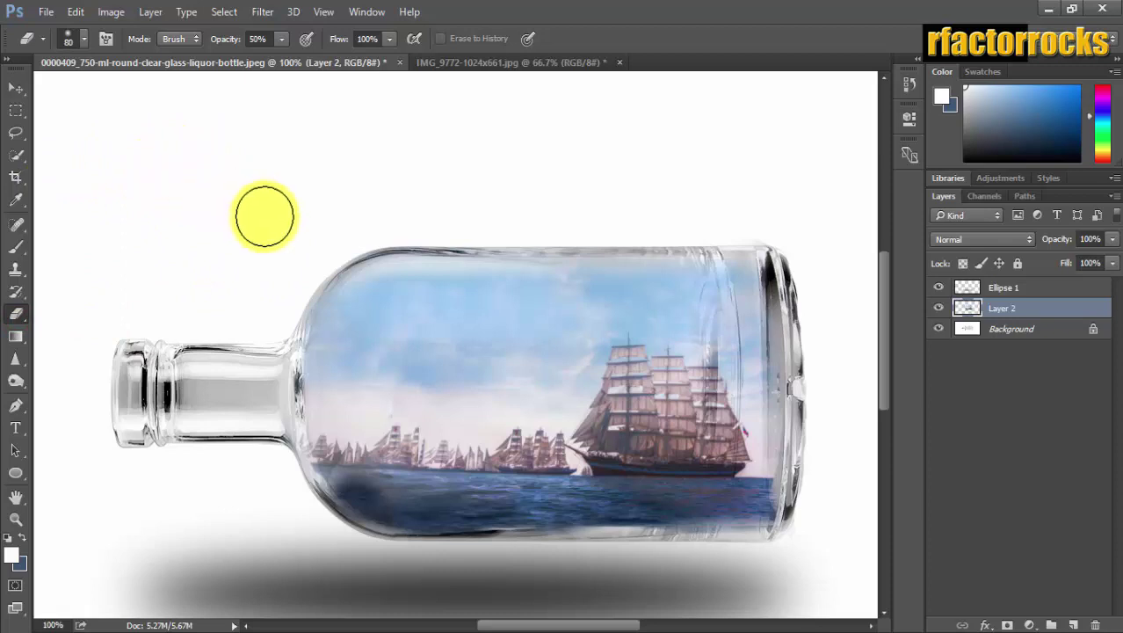
mouse_move(349, 300)
left_mouse_down()
mouse_move(341, 386)
mouse_move(365, 282)
left_mouse_up()
left_click(367, 269)
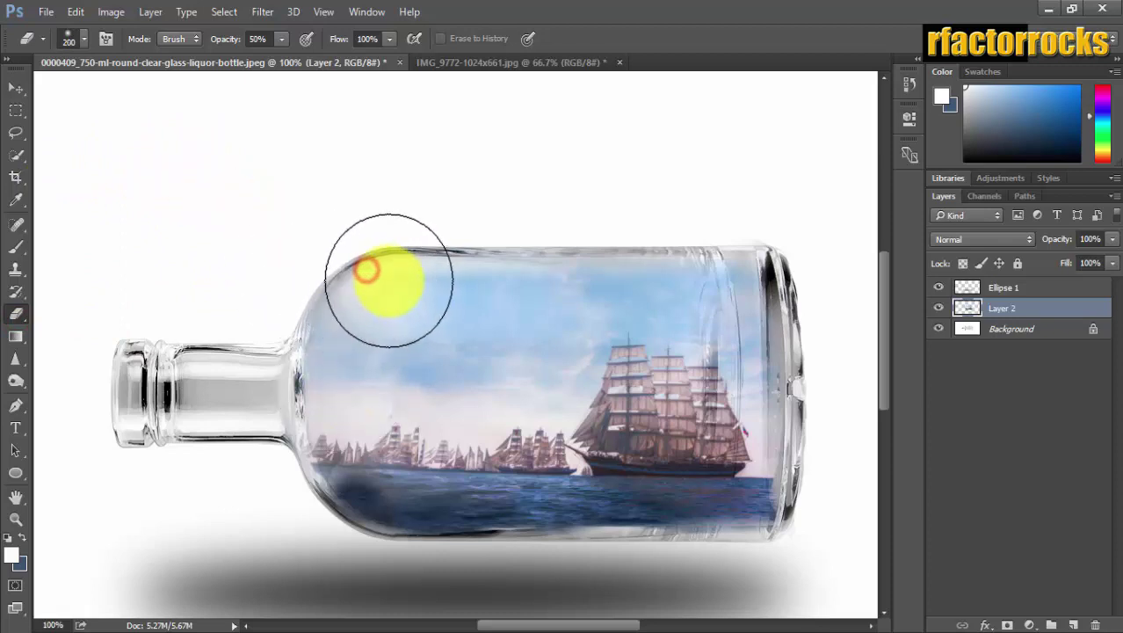
left_click(486, 232)
mouse_move(486, 231)
left_mouse_down()
mouse_move(756, 240)
mouse_move(376, 244)
left_mouse_up()
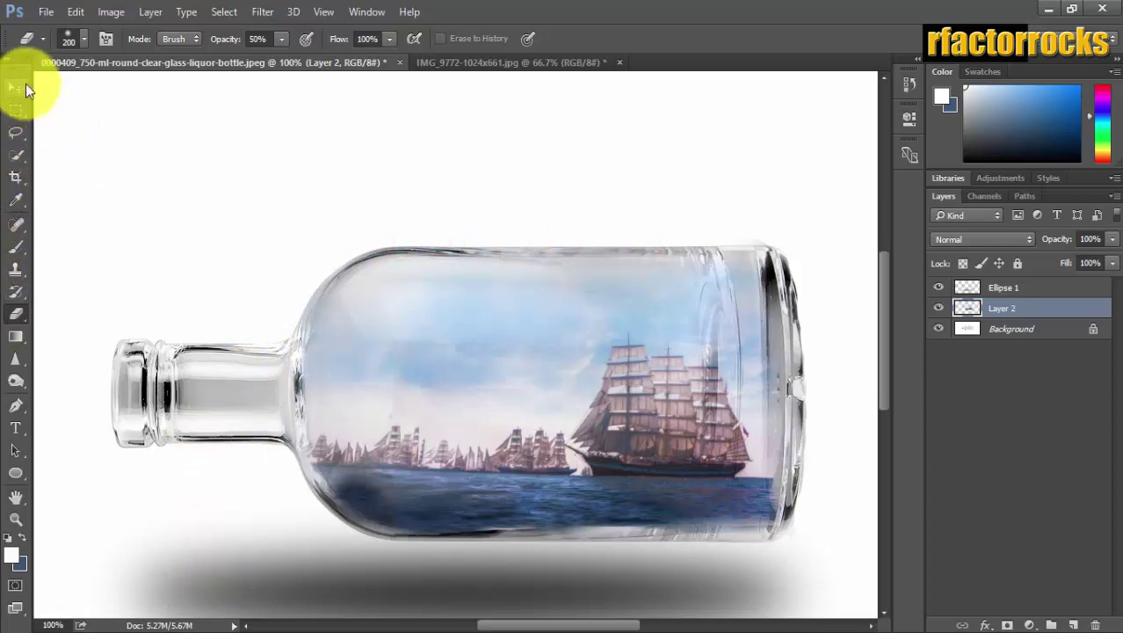
Select a rectangle around the photo's lower neck-side corner and copy it to a new layer
left_click(21, 110)
left_click_drag(290, 426, 416, 536)
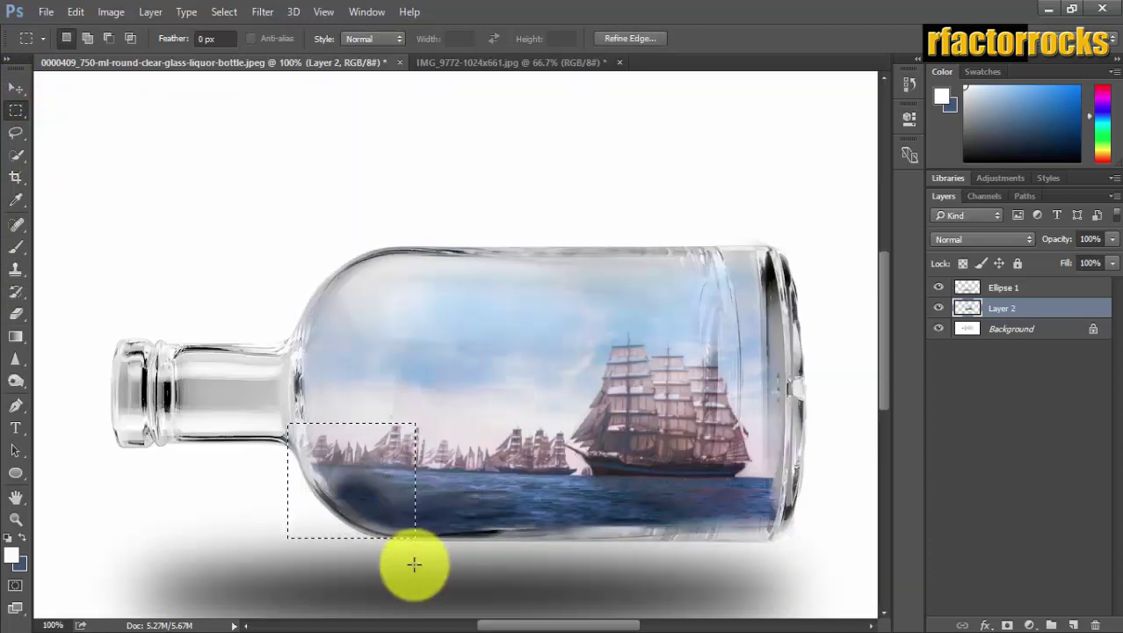
key("ctrl+j")
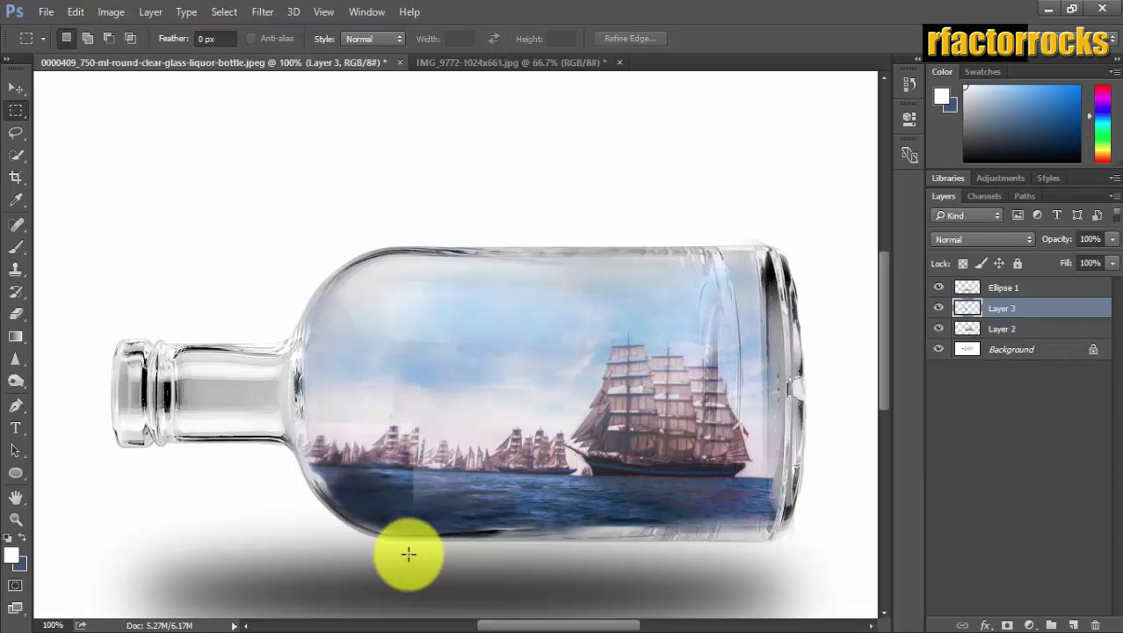
Warp the copied lower neck-side corner, bending its outer edge and upper outer corner up toward the bottle's neck
key("ctrl+t")
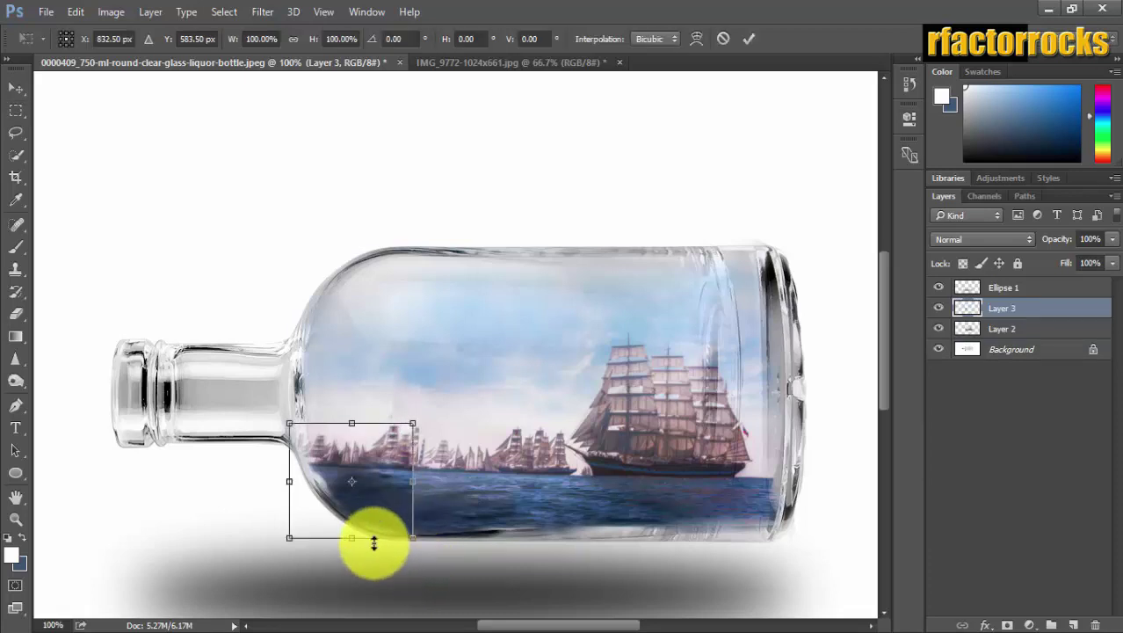
right_click(328, 481)
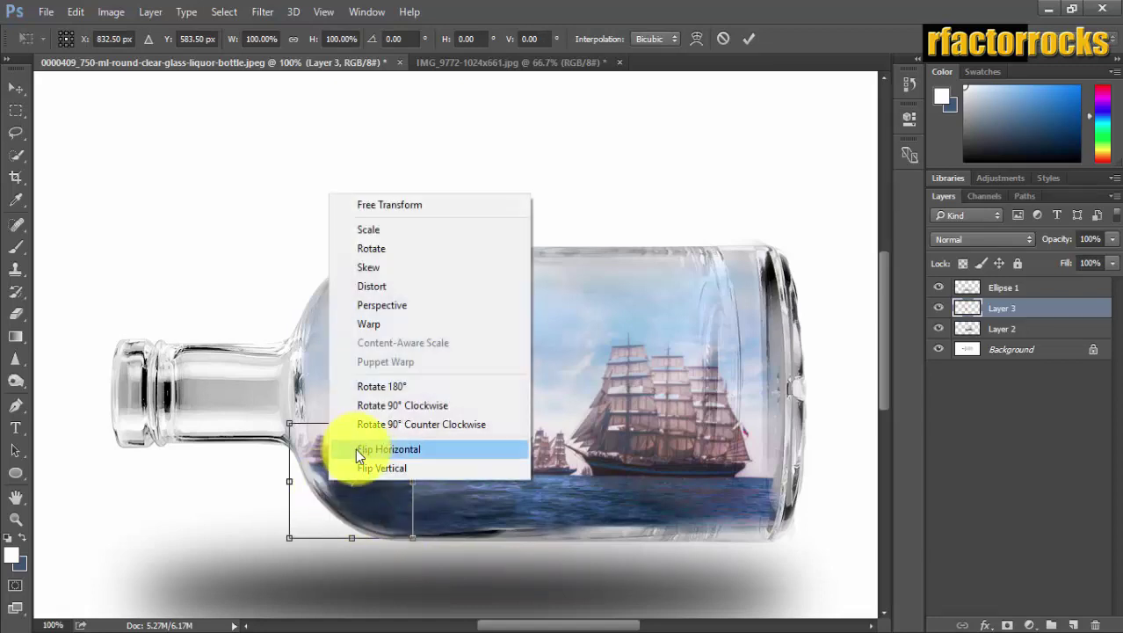
left_click(369, 285)
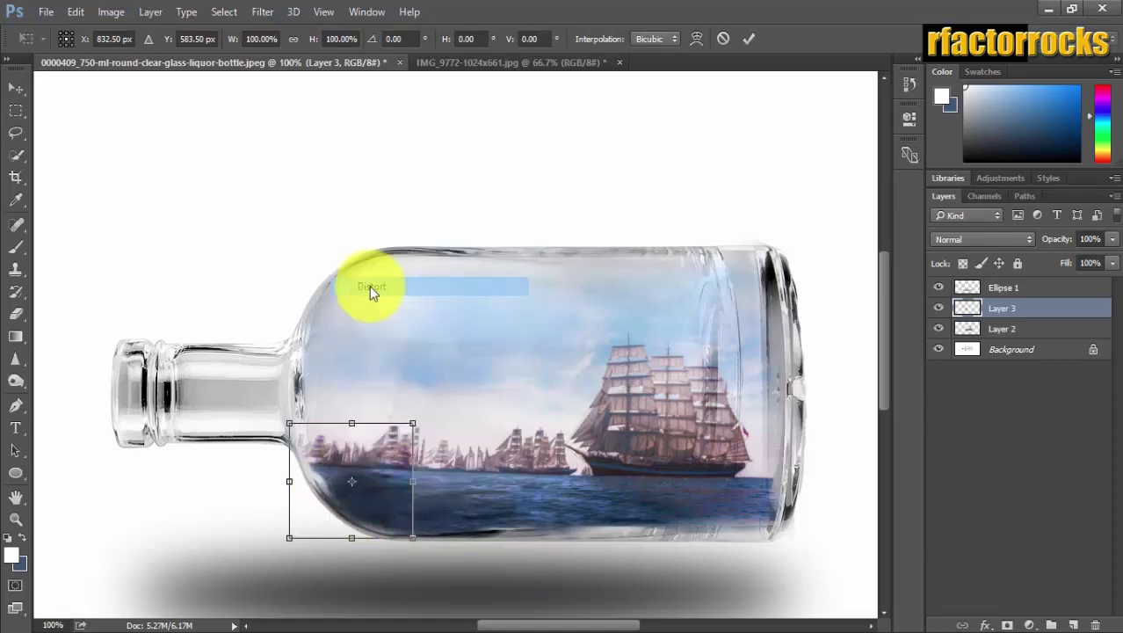
right_click(365, 448)
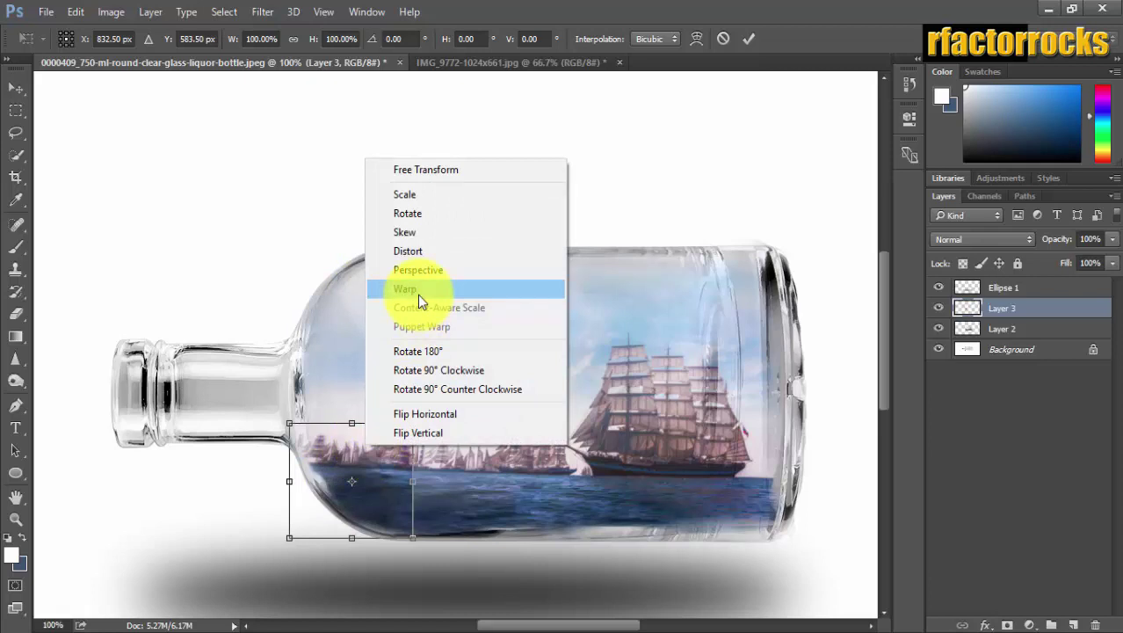
left_click(391, 232)
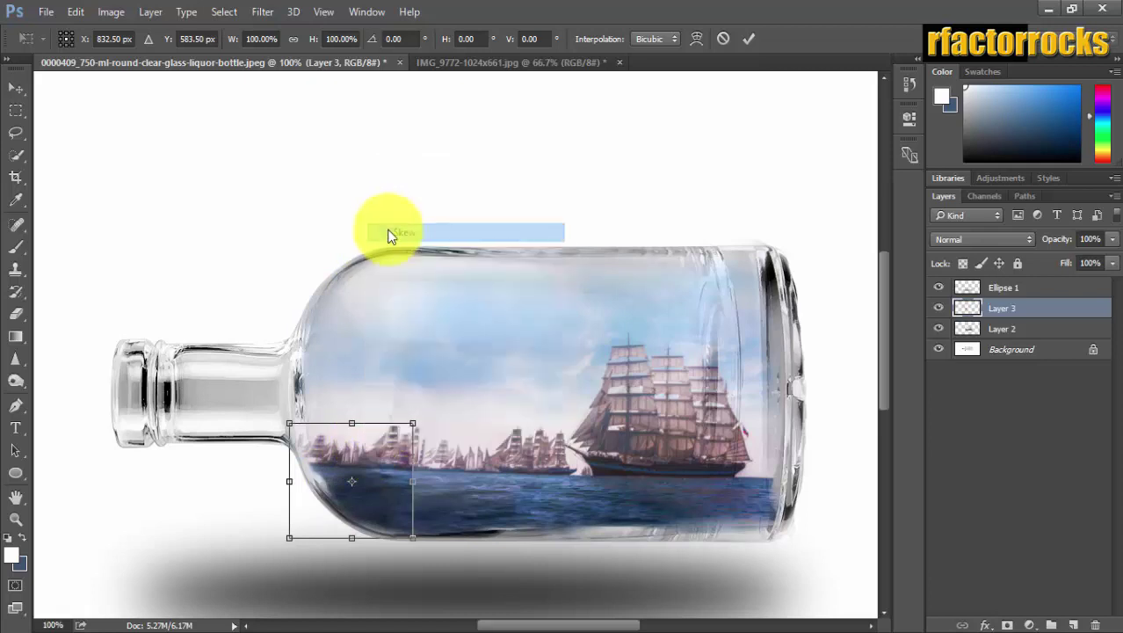
right_click(373, 461)
left_click(417, 304)
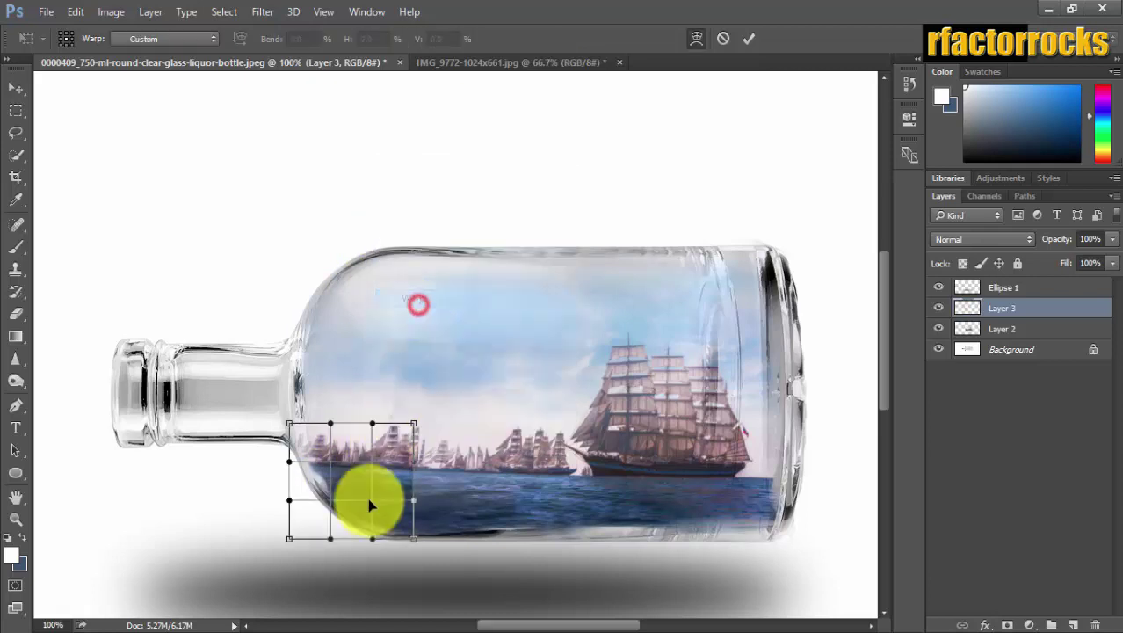
left_click_drag(370, 504, 294, 504)
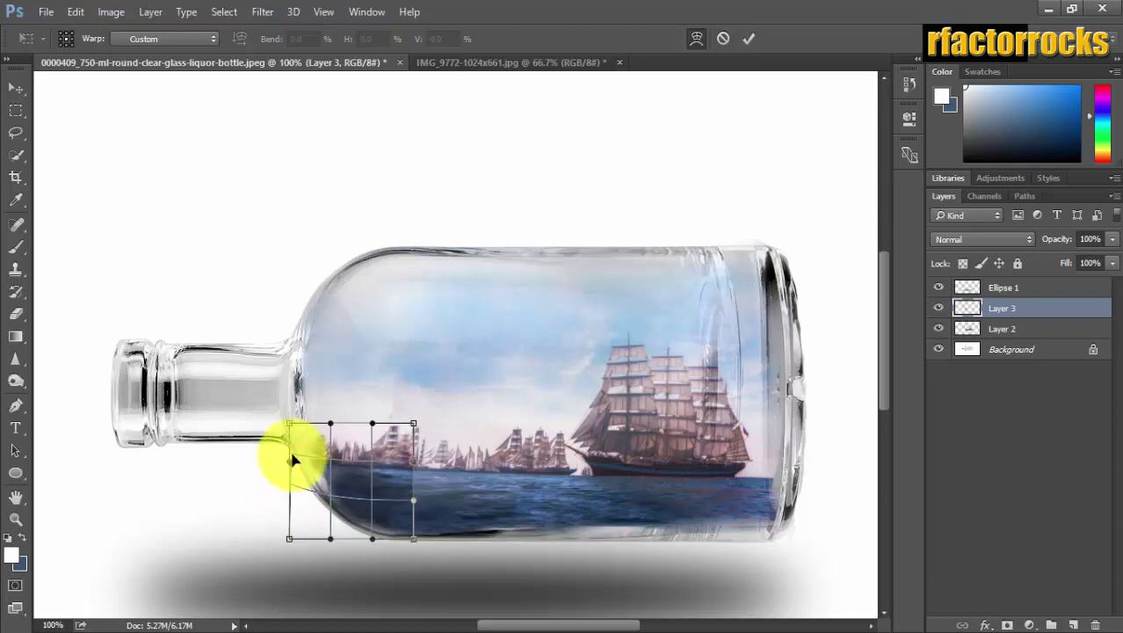
left_click_drag(293, 458, 312, 449)
left_click_drag(290, 424, 296, 376)
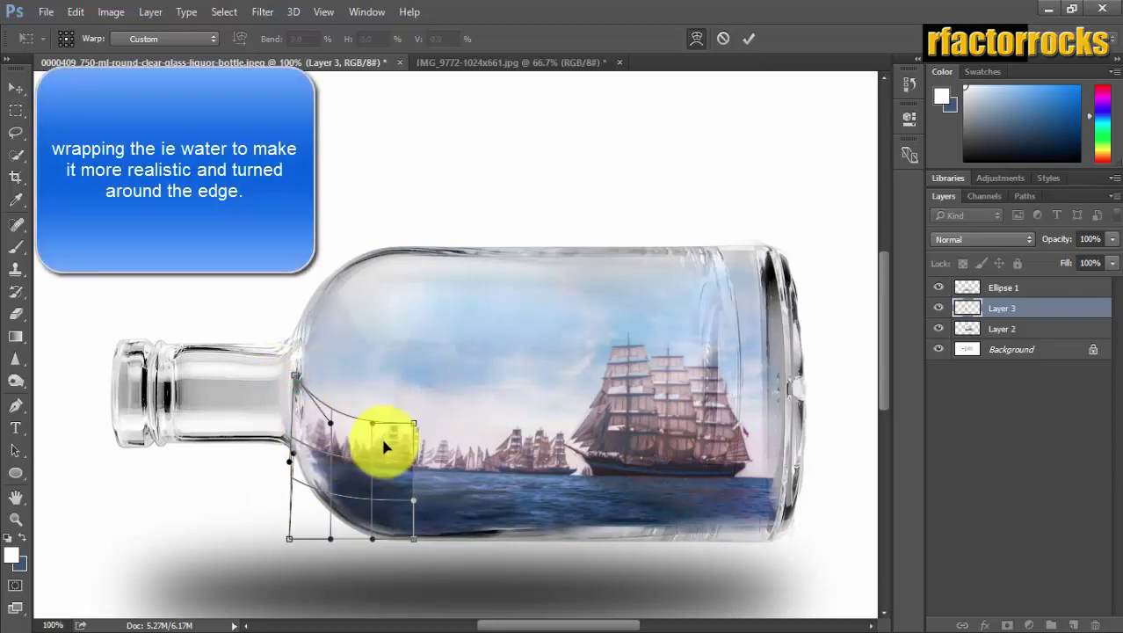
Raise the warp mesh's upper inner corner, lift its lower edge slightly, shift the middle of the mesh down and apply the warp
left_click_drag(414, 426, 418, 407)
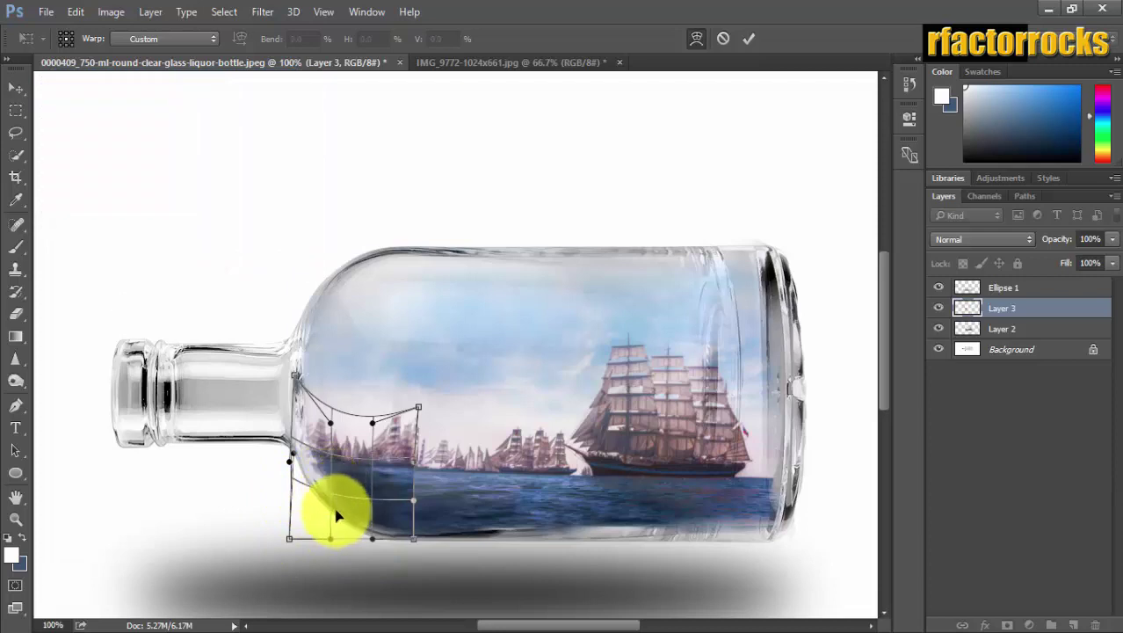
left_click(330, 537)
left_click_drag(329, 537, 329, 527)
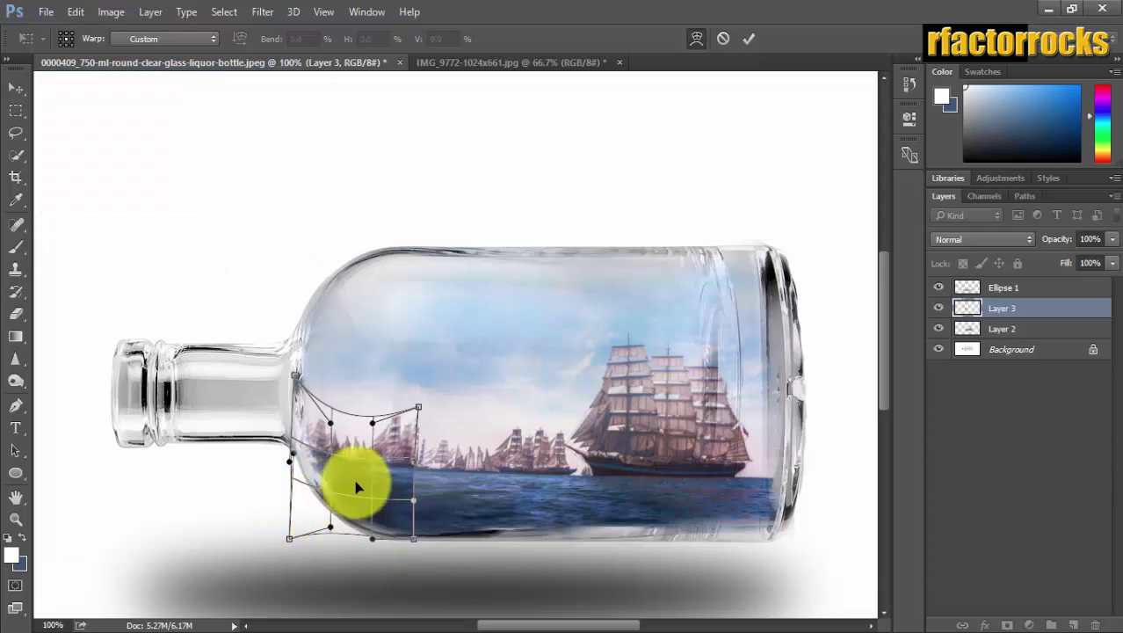
mouse_move(372, 461)
left_mouse_down()
mouse_move(373, 450)
mouse_move(368, 474)
left_mouse_up()
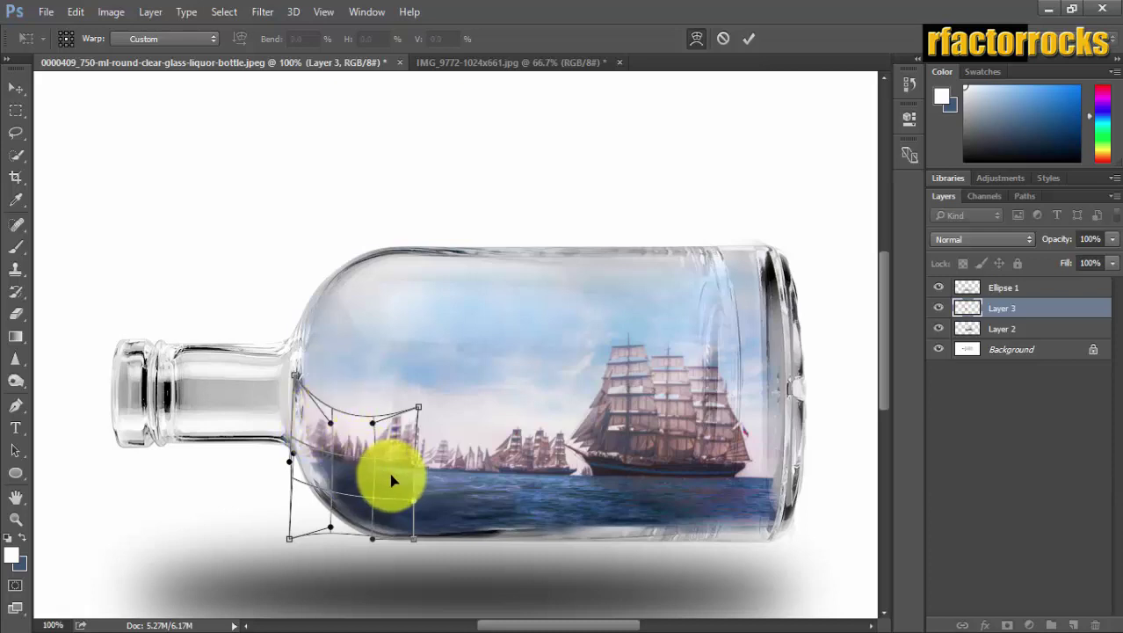
key("Return")
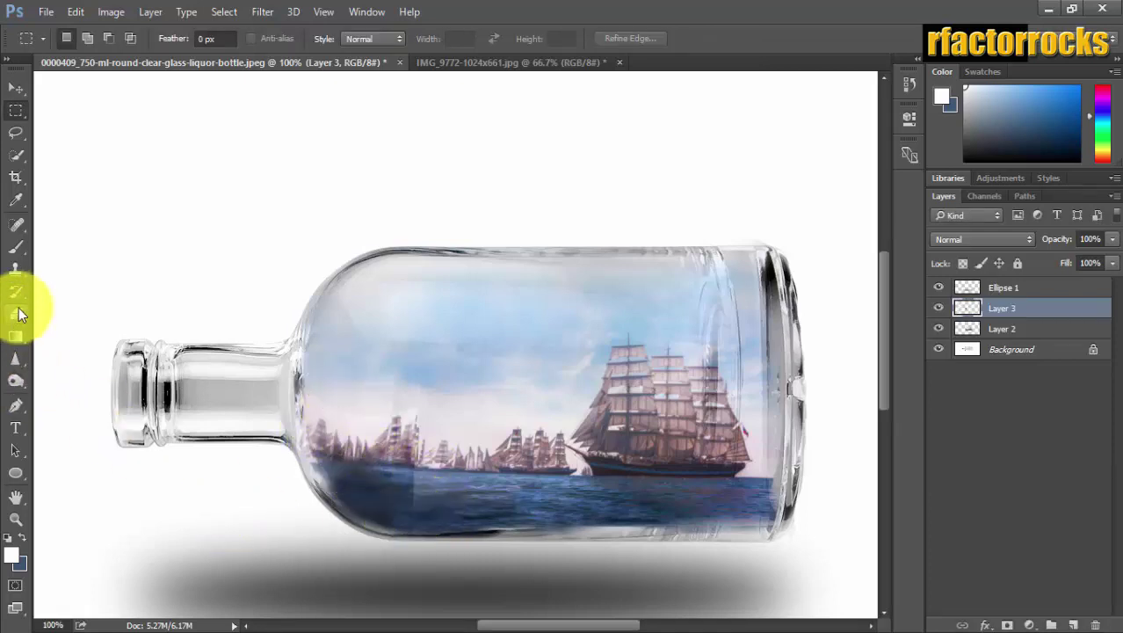
Blend the warped corner's visible seam into the surrounding water with the 200 px eraser at 50% opacity
left_click(17, 271)
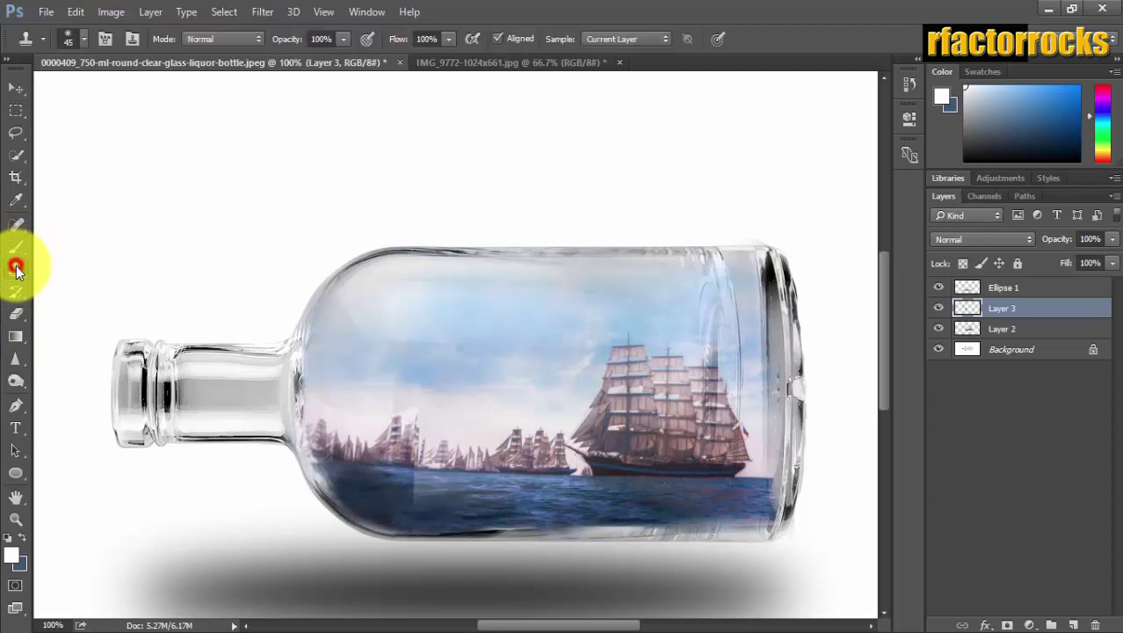
left_click(389, 518, "alt")
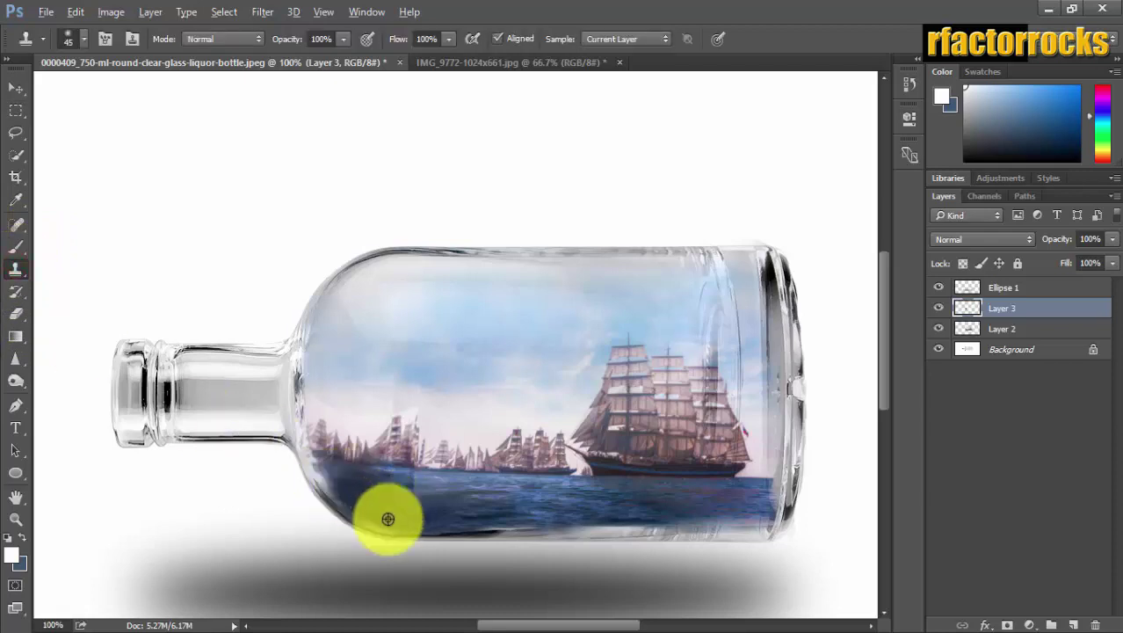
left_click(16, 314)
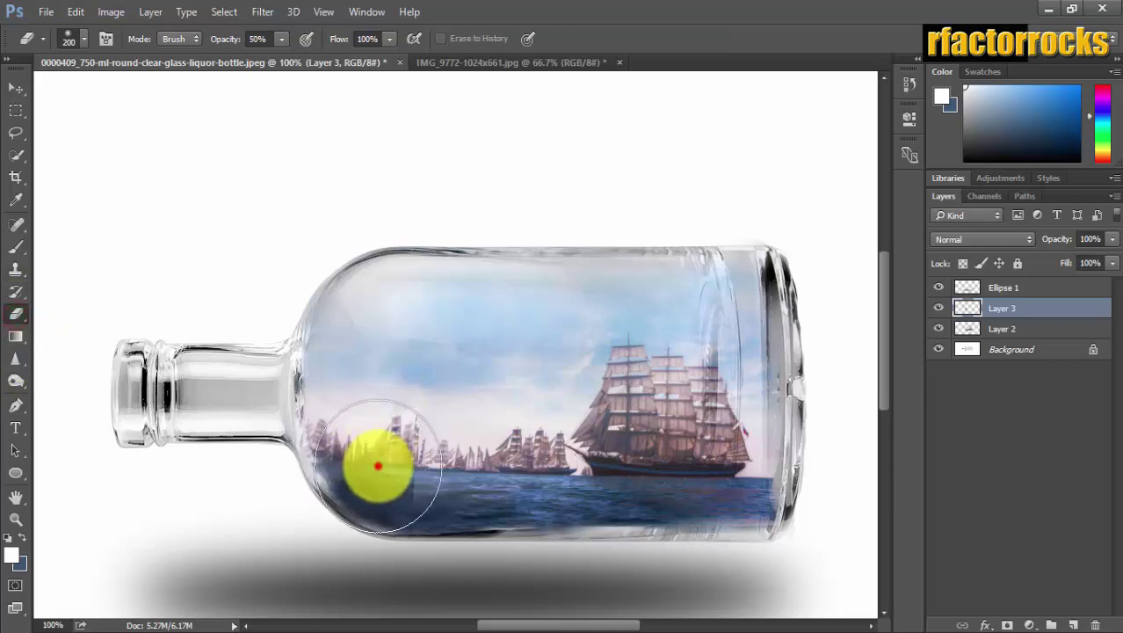
mouse_move(377, 466)
left_mouse_down()
mouse_move(420, 494)
mouse_move(439, 491)
mouse_move(428, 520)
left_mouse_up()
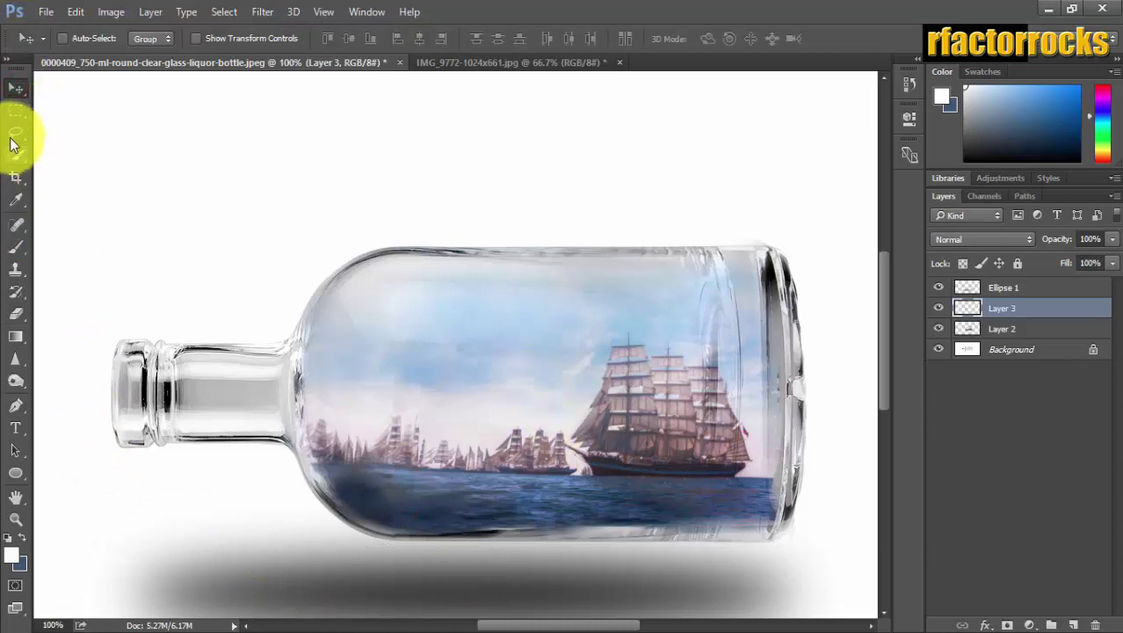
Select a rectangle around the photo's lower base-side corner and copy it from Layer 2 to a new layer
left_click(16, 110)
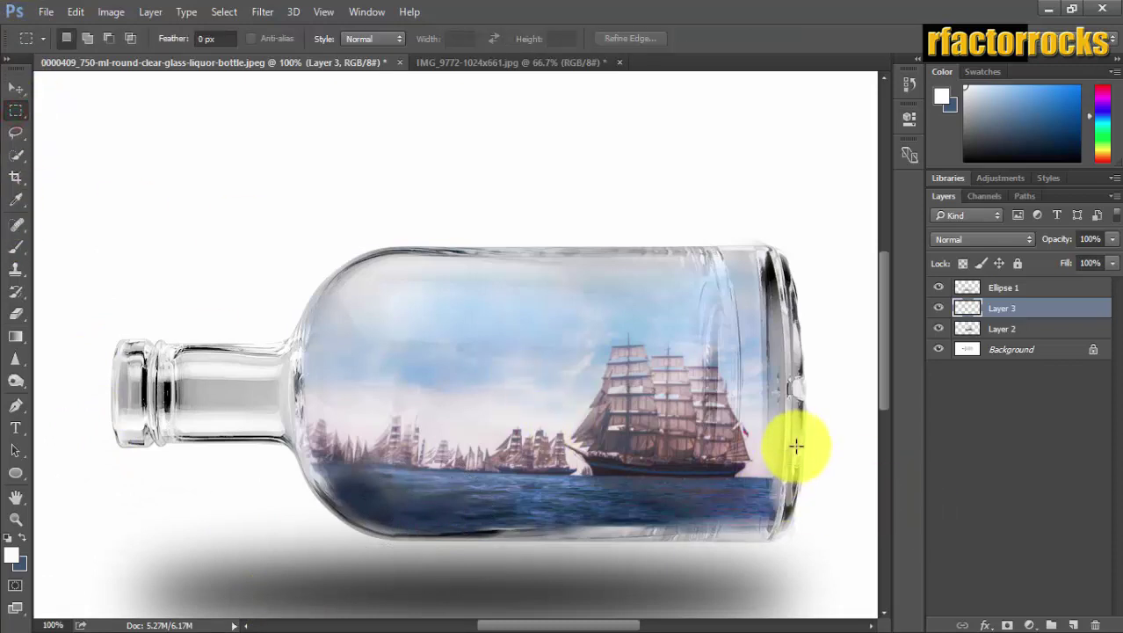
left_click_drag(795, 446, 752, 550)
key("ctrl+c")
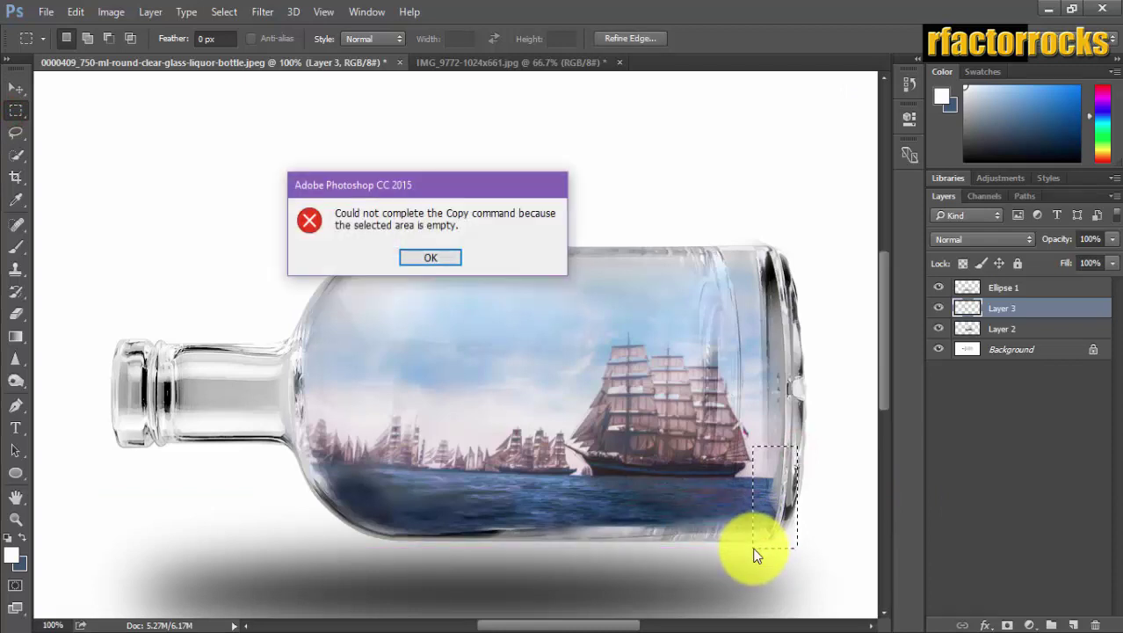
left_click(431, 258)
left_click(1041, 330)
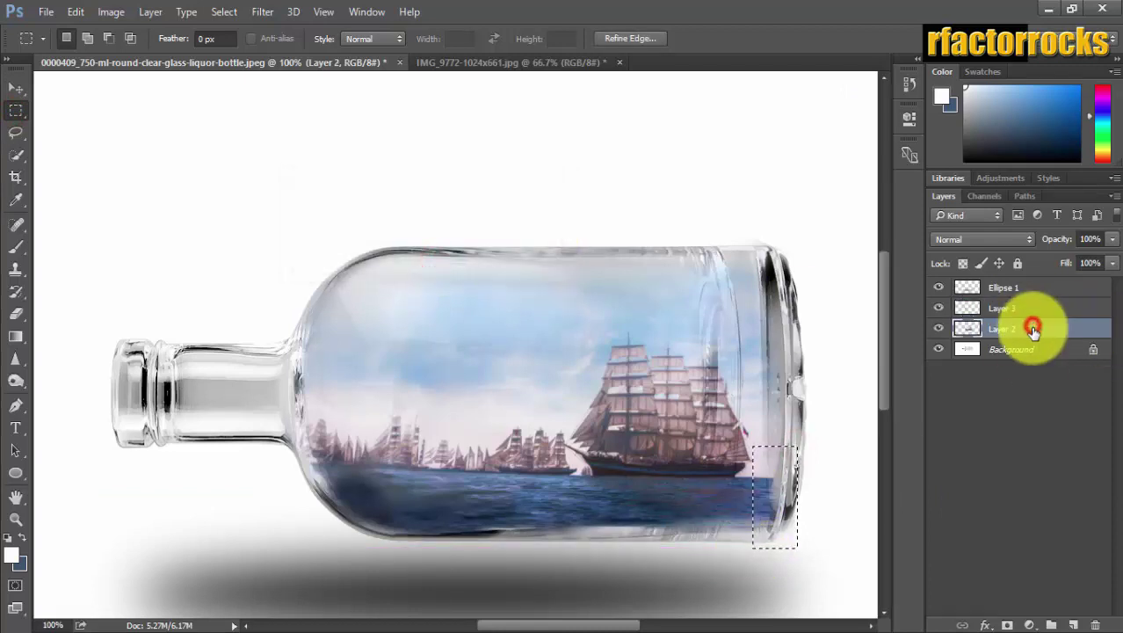
key("ctrl+j")
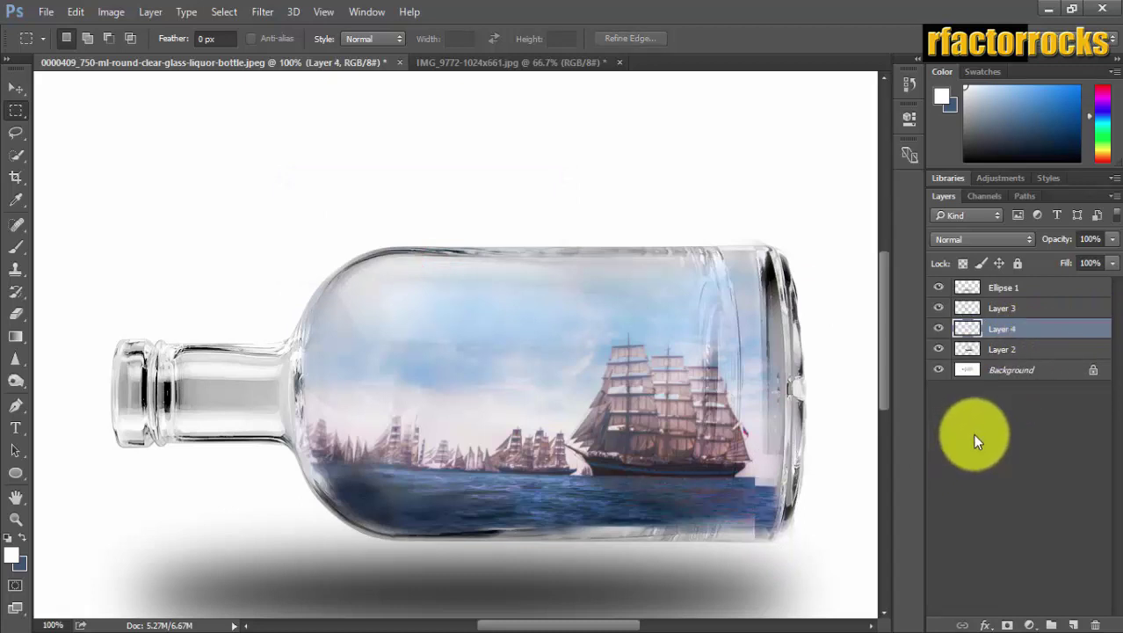
Warp the copied base-side corner so the water's edge curves along the bottle's base, and apply the warp
left_click(20, 85)
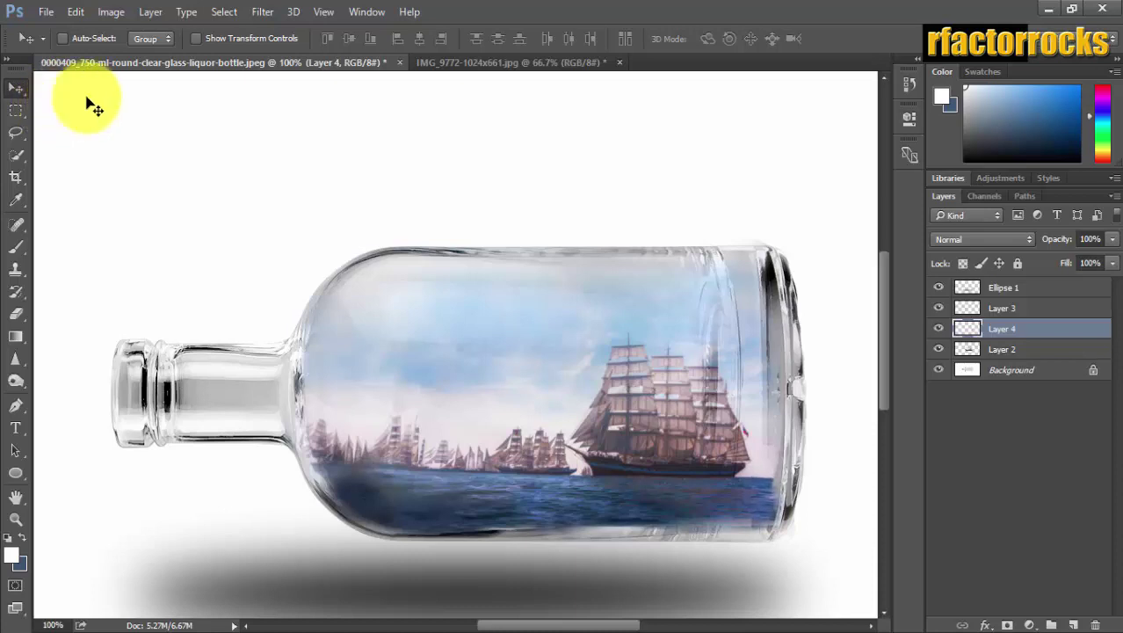
key("ctrl+t")
key("ctrl+t")
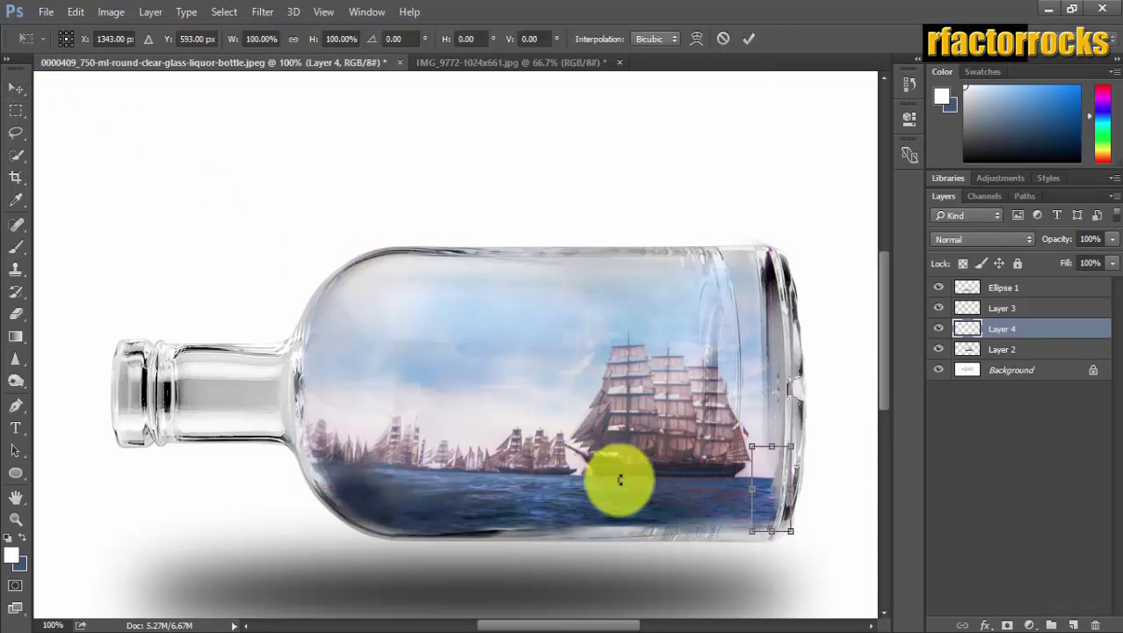
right_click(757, 472)
left_click(798, 310)
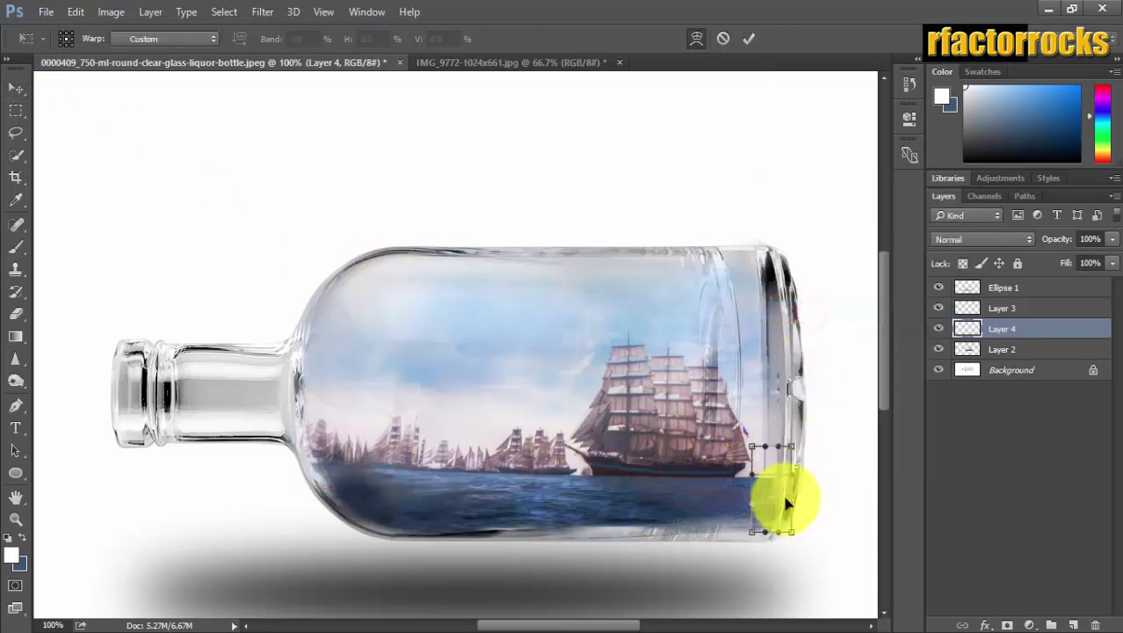
left_click_drag(791, 476, 791, 504)
left_click_drag(780, 466, 747, 429)
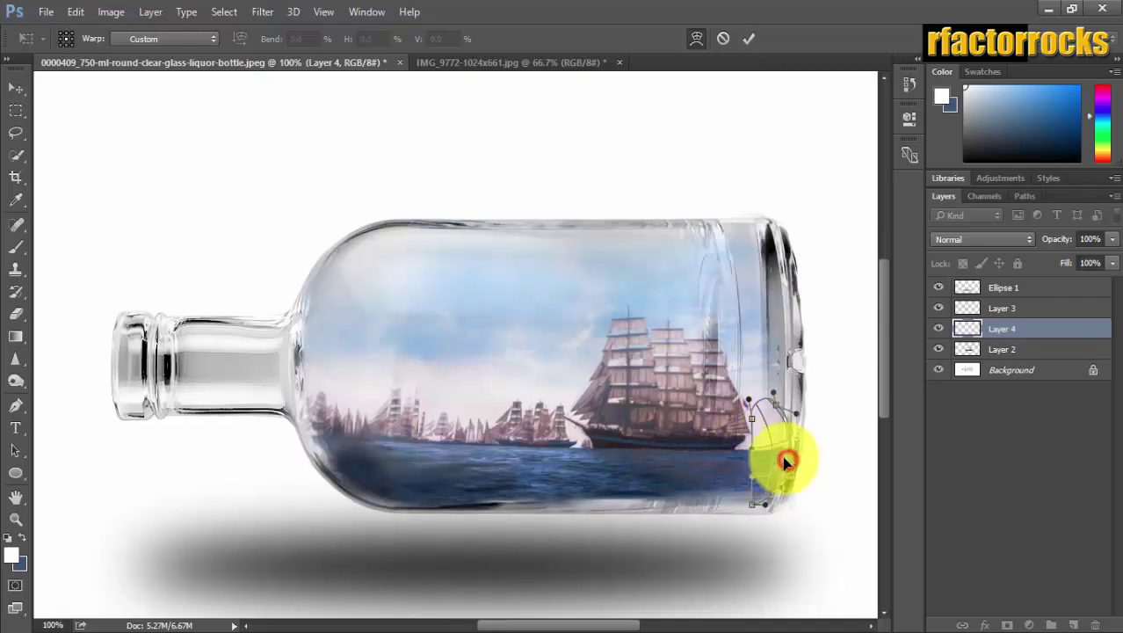
left_click_drag(786, 461, 752, 418)
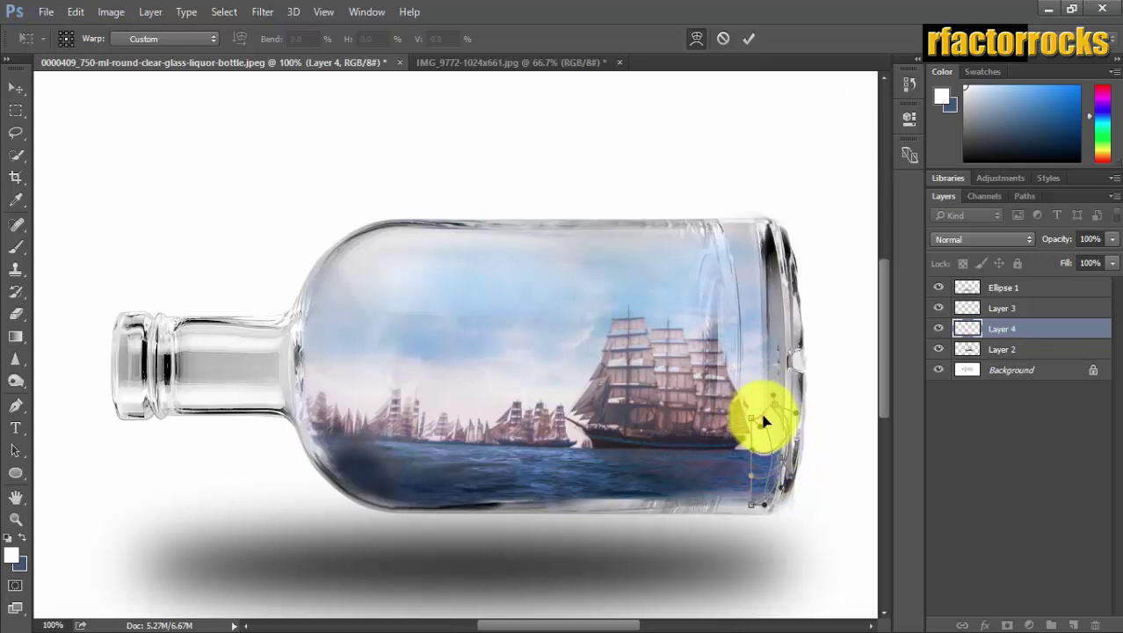
left_click_drag(762, 470, 785, 484)
key("Return")
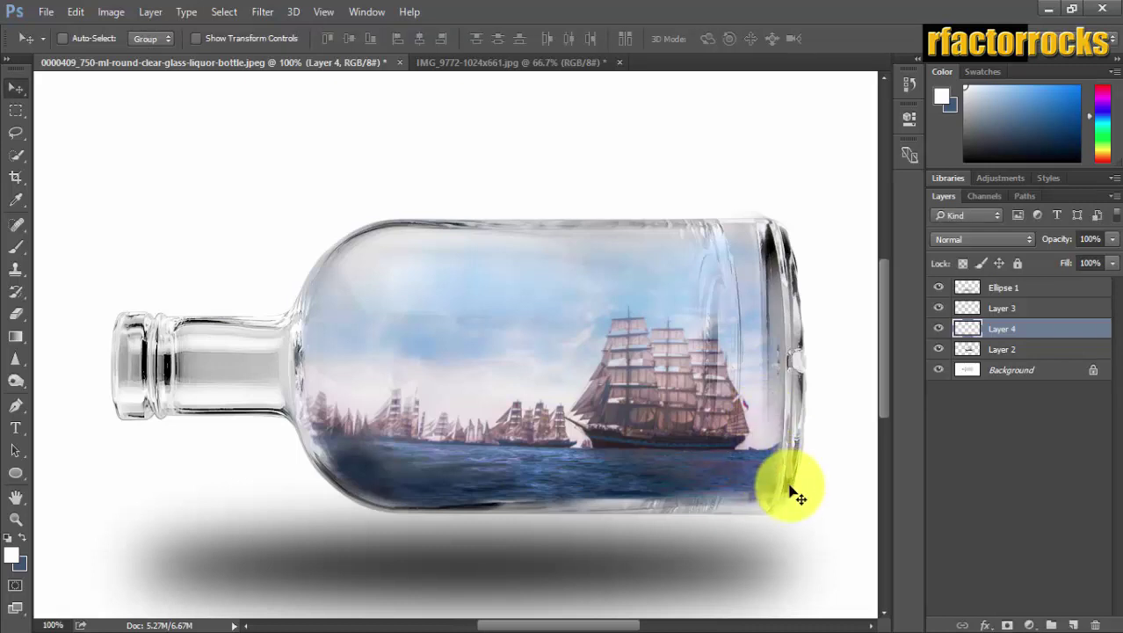
Reduce the 50% opacity eraser to 50 px and fade the inner edge of the warped base-side corner
left_click(18, 318)
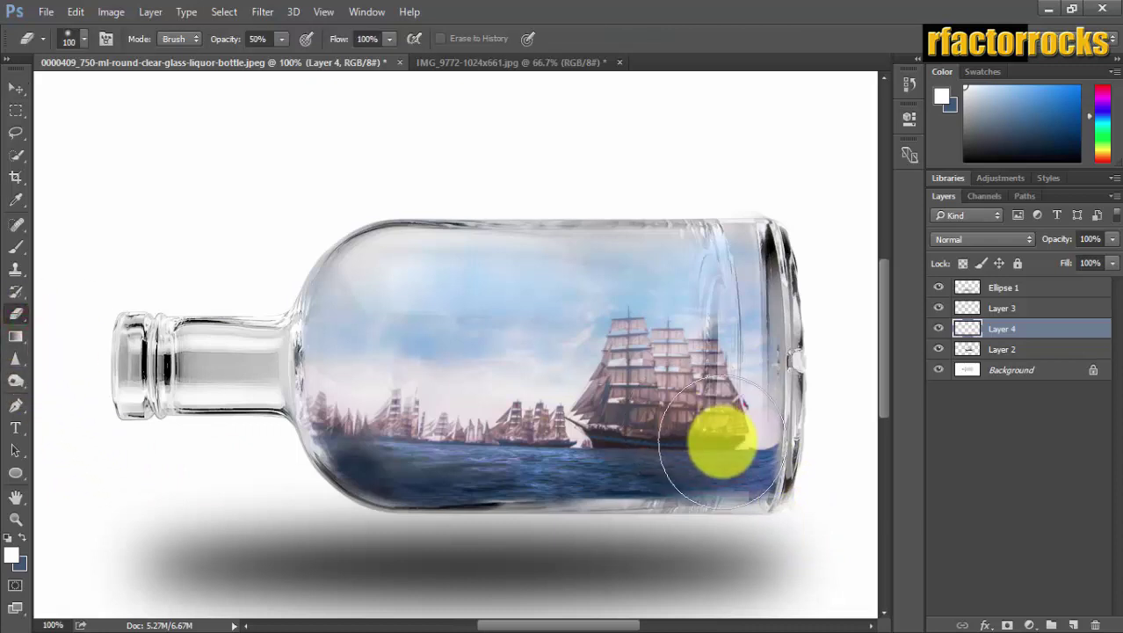
key("bracketleft")
key("bracketleft")
key("bracketleft")
key("bracketleft")
key("bracketleft")
left_click(741, 447)
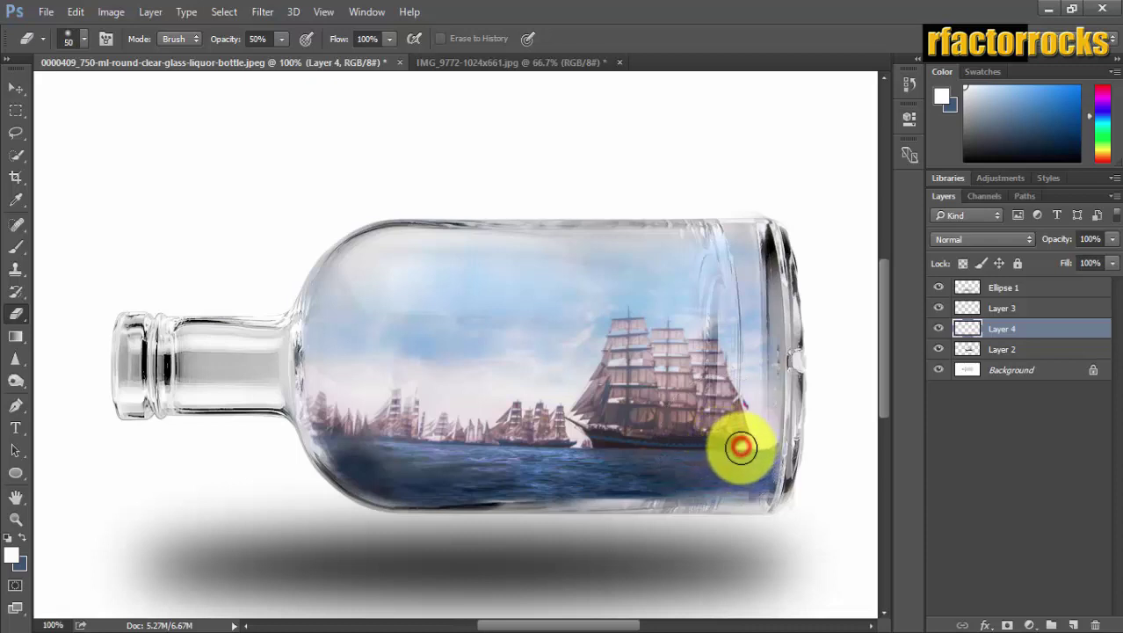
mouse_move(741, 447)
left_mouse_down()
mouse_move(732, 479)
mouse_move(744, 497)
left_mouse_up()
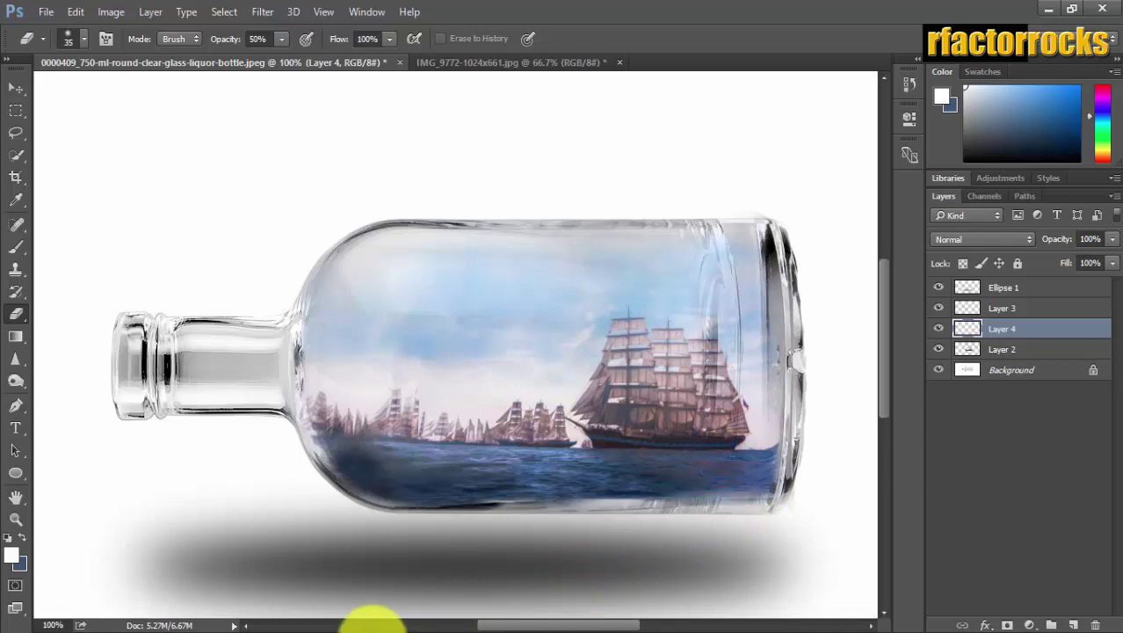
Burn the warped base-side corner on Layer 4 with the 65 px Midtones brush at 50% exposure
left_click(15, 378)
mouse_move(770, 510)
left_mouse_down()
mouse_move(775, 459)
mouse_move(772, 476)
left_mouse_up()
left_click(774, 394)
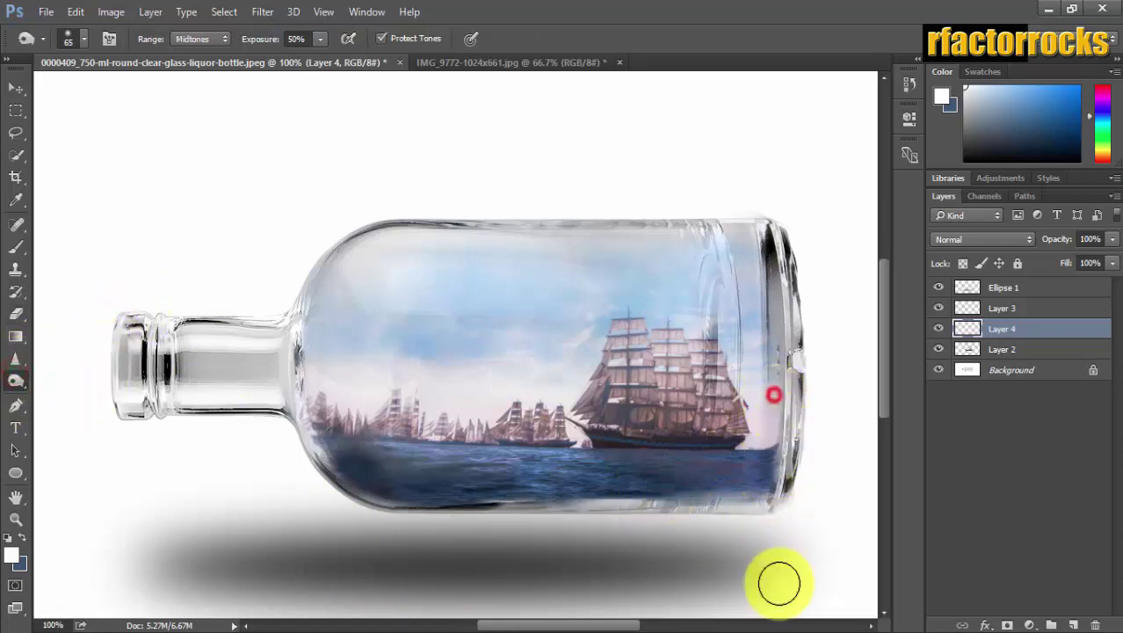
mouse_move(742, 506)
left_mouse_down()
mouse_move(623, 498)
mouse_move(643, 489)
mouse_move(511, 498)
left_mouse_up()
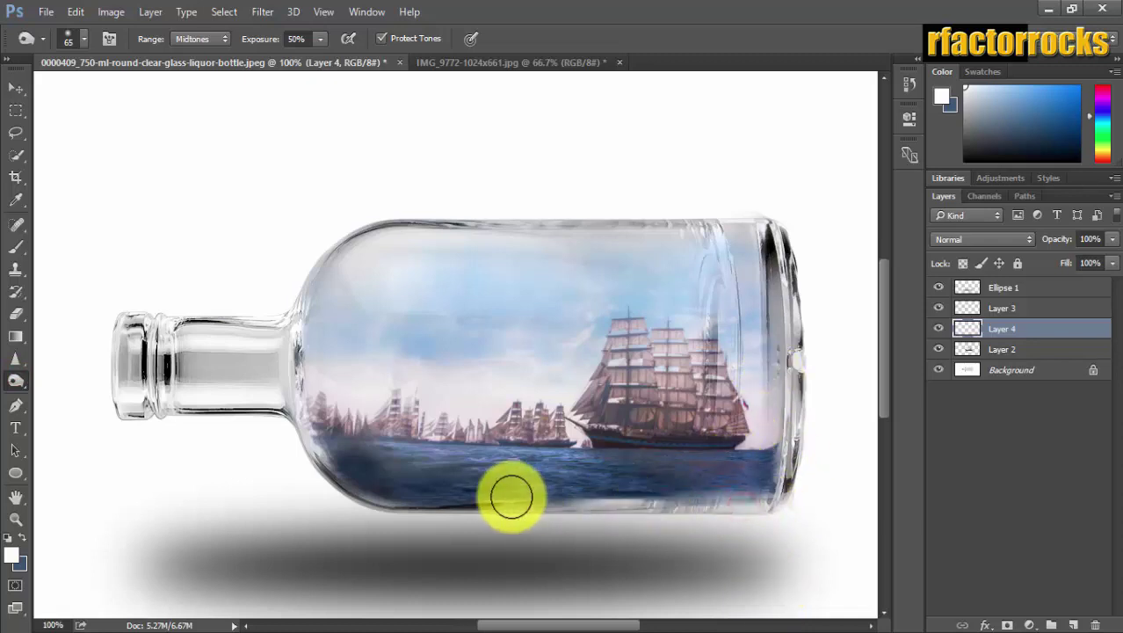
Burn the water on Layer 2 from the base side to the neck side, and touch up the horizon near the small ships
left_click(1002, 349)
left_click(743, 482)
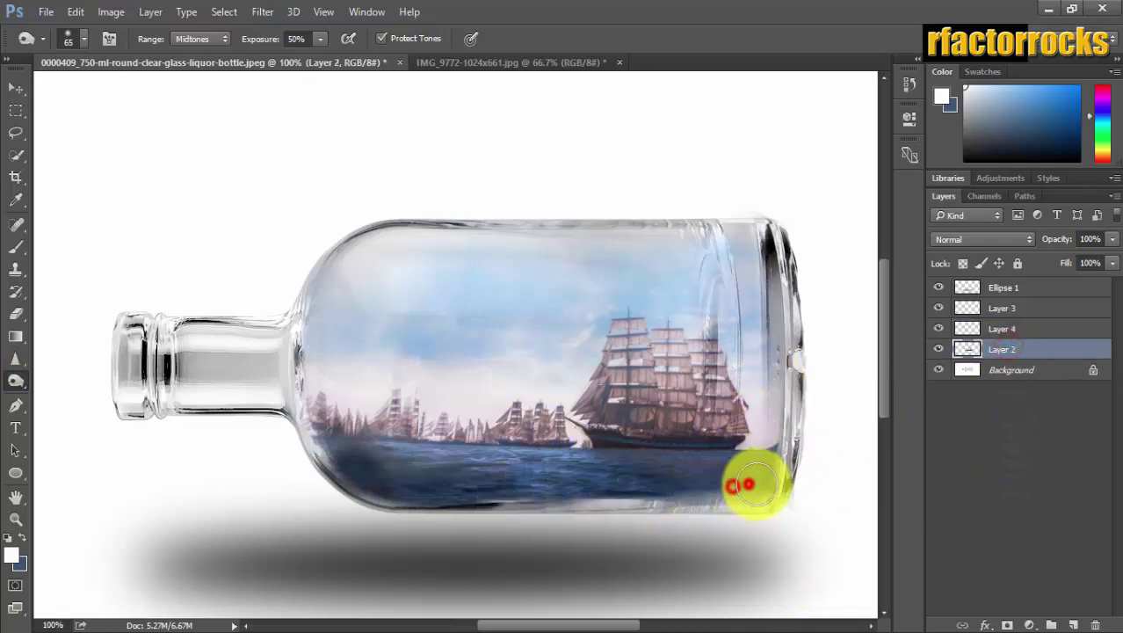
mouse_move(597, 488)
left_mouse_down()
mouse_move(495, 487)
mouse_move(572, 465)
mouse_move(495, 464)
mouse_move(409, 444)
mouse_move(368, 457)
left_mouse_up()
left_click(464, 414)
Burn spots across the clouds and blue sky on Layer 2 with the 65 px Midtones brush at 50% exposure
left_click(508, 350)
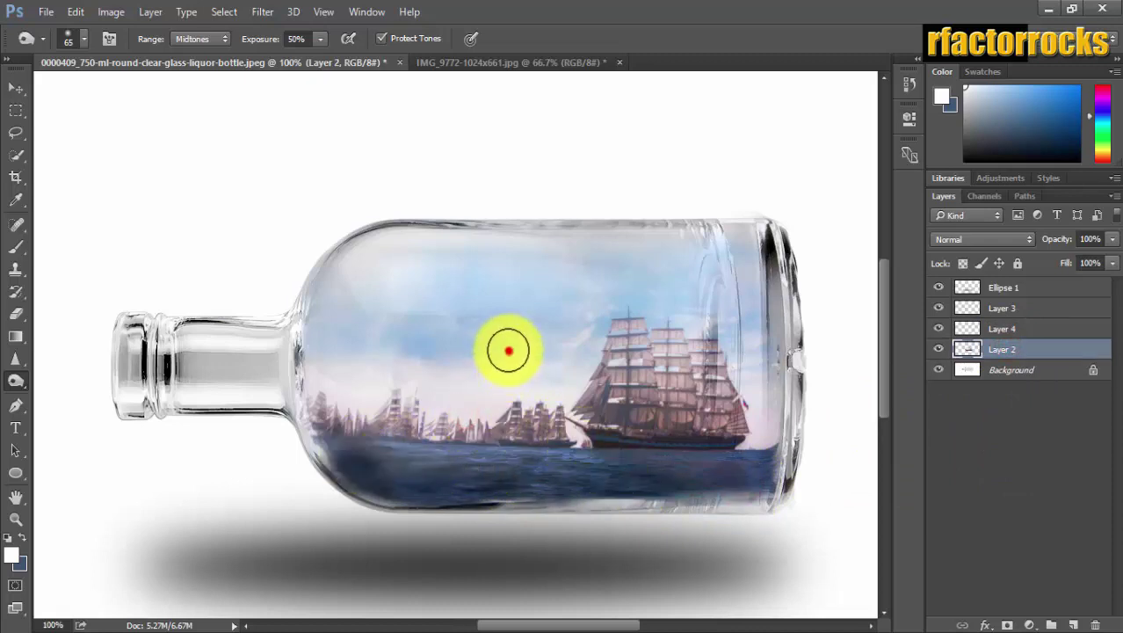
left_click(418, 336)
left_click(460, 282)
left_click(499, 298)
left_click(521, 312)
left_click(570, 293)
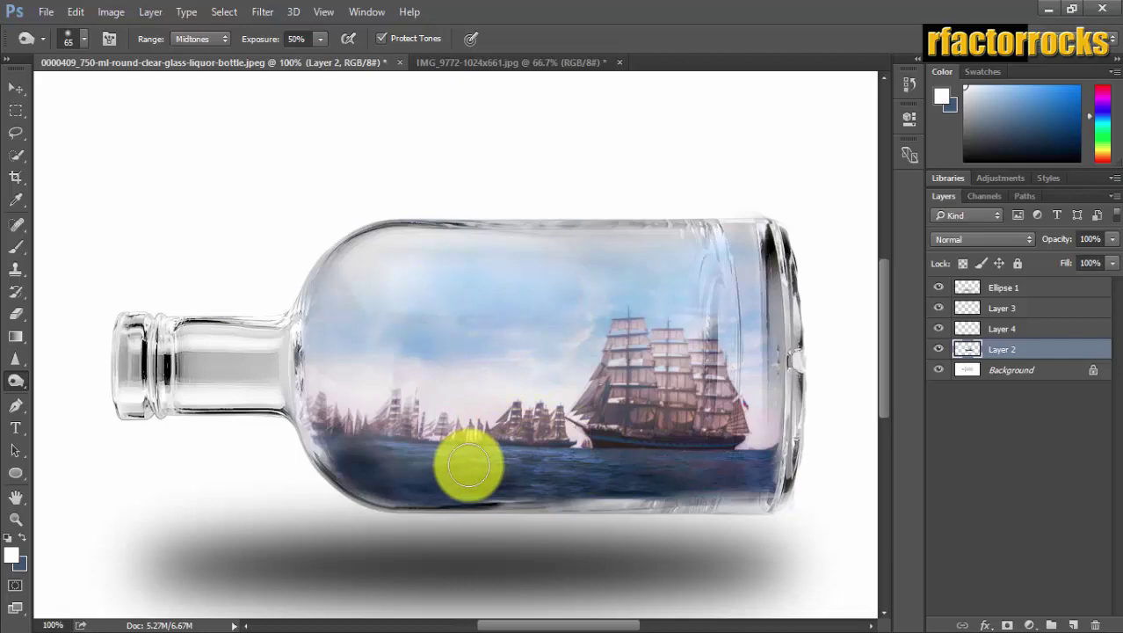
key("ctrl+minus")
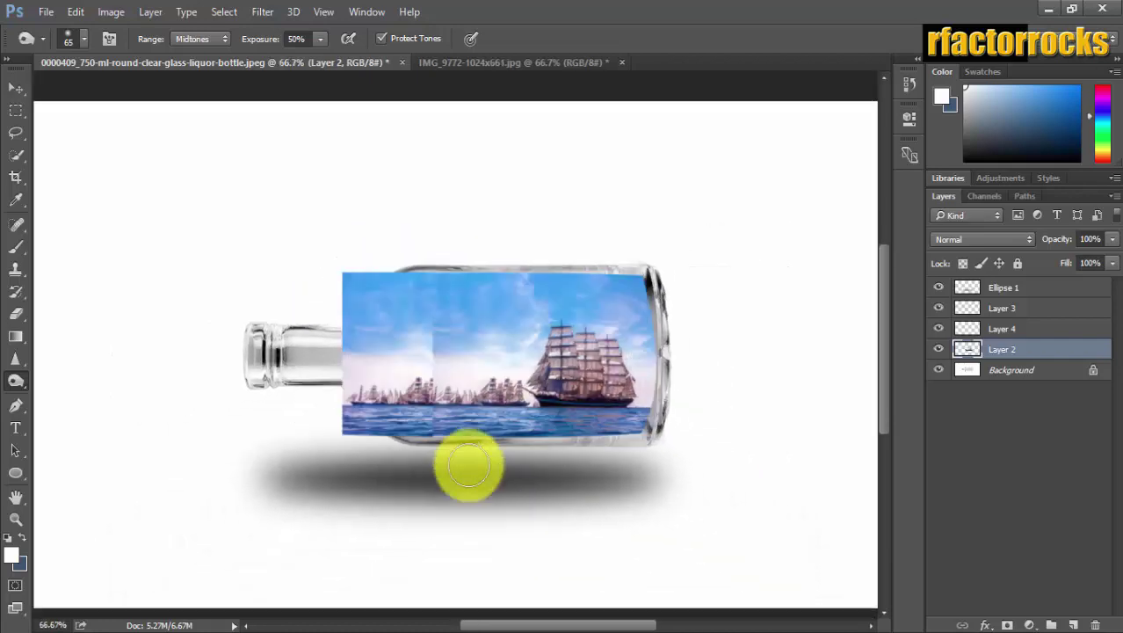
key("ctrl+minus")
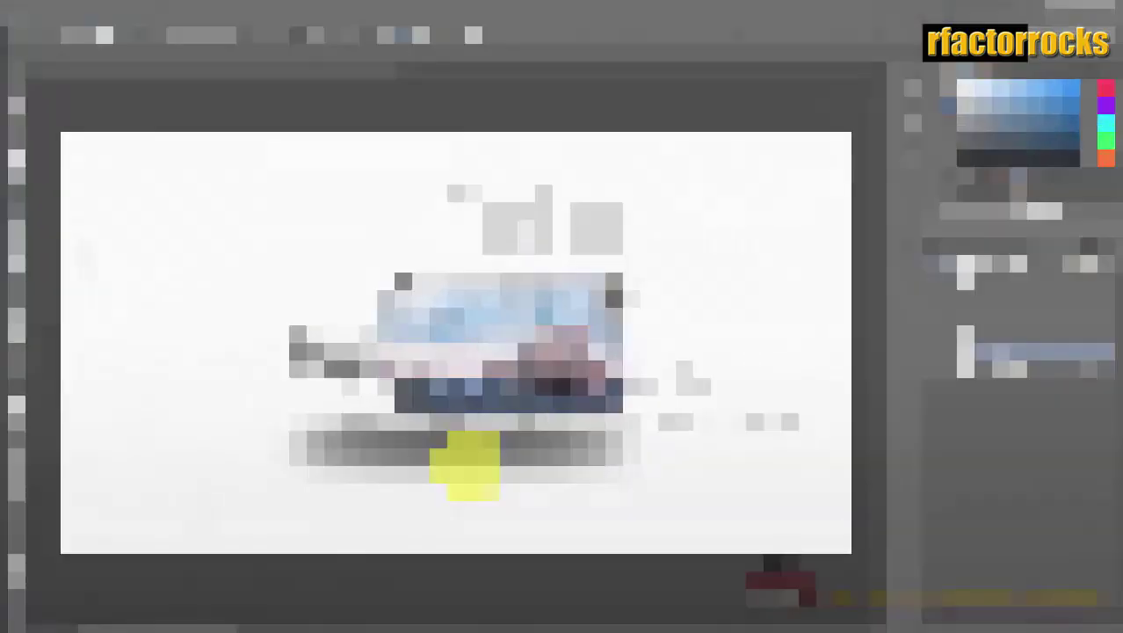